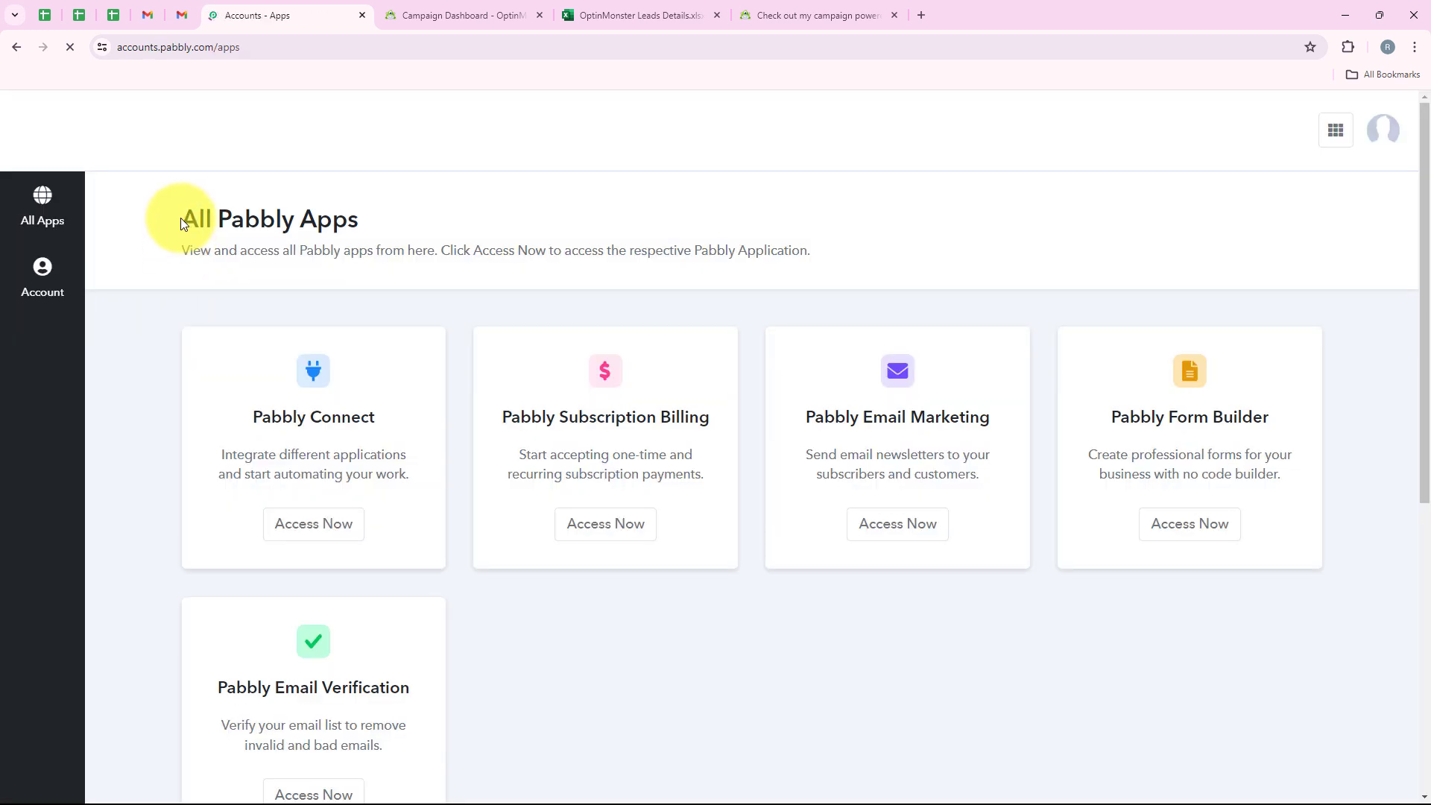
pyautogui.moveTo(180, 221); pyautogui.dragTo(438, 224)
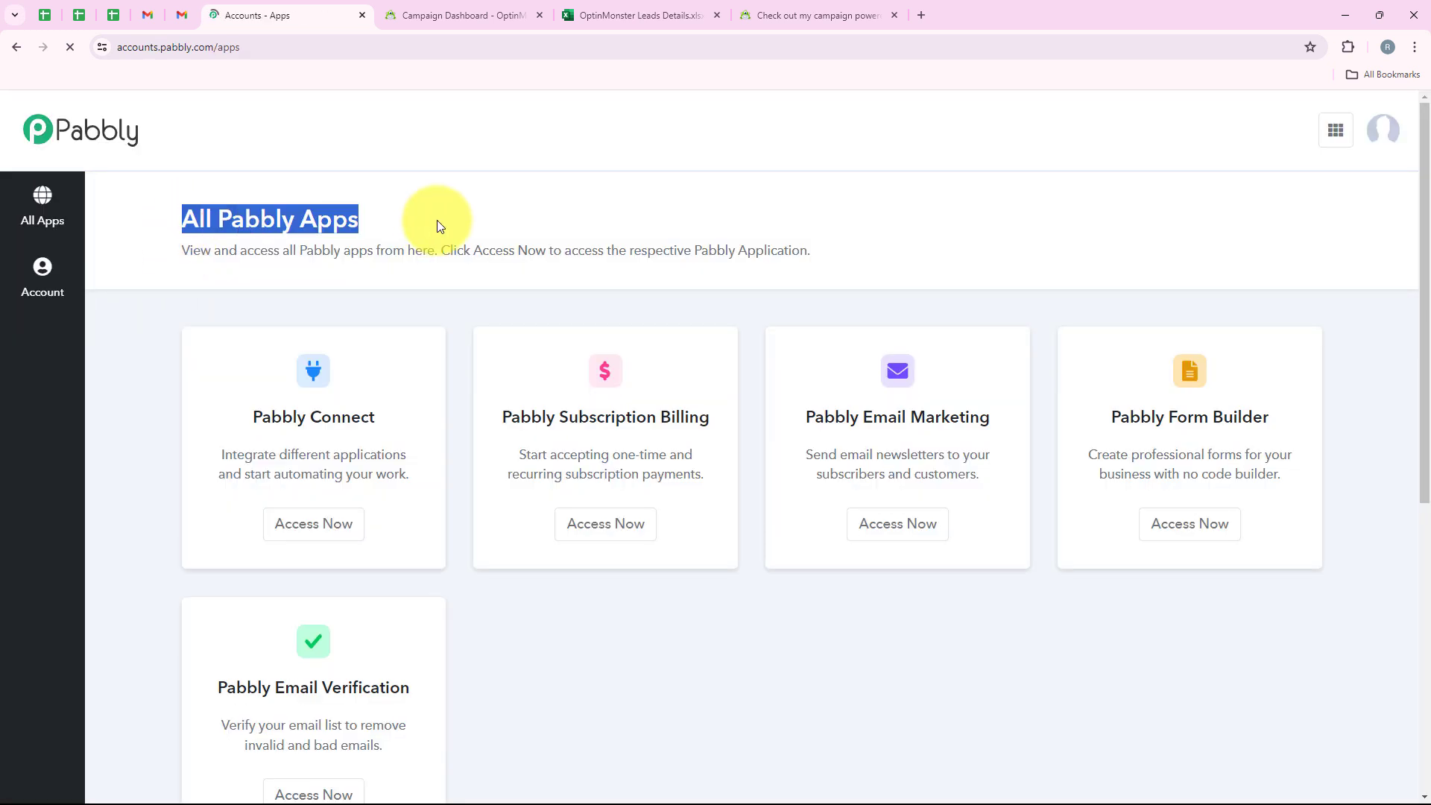
pyautogui.click(435, 224)
pyautogui.scroll(-1, 435, 223)
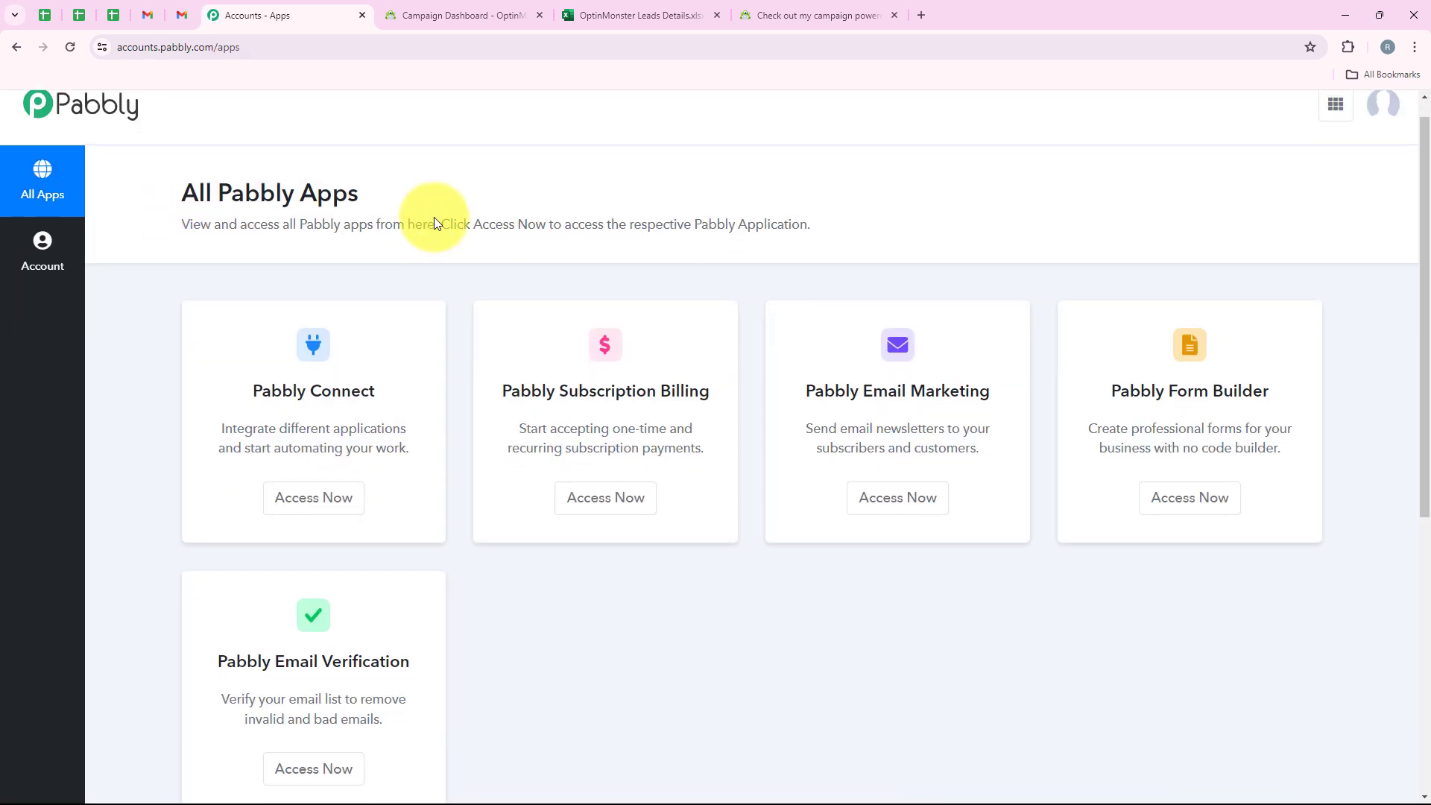
pyautogui.scroll(1, 434, 233)
pyautogui.scroll(-1, 432, 237)
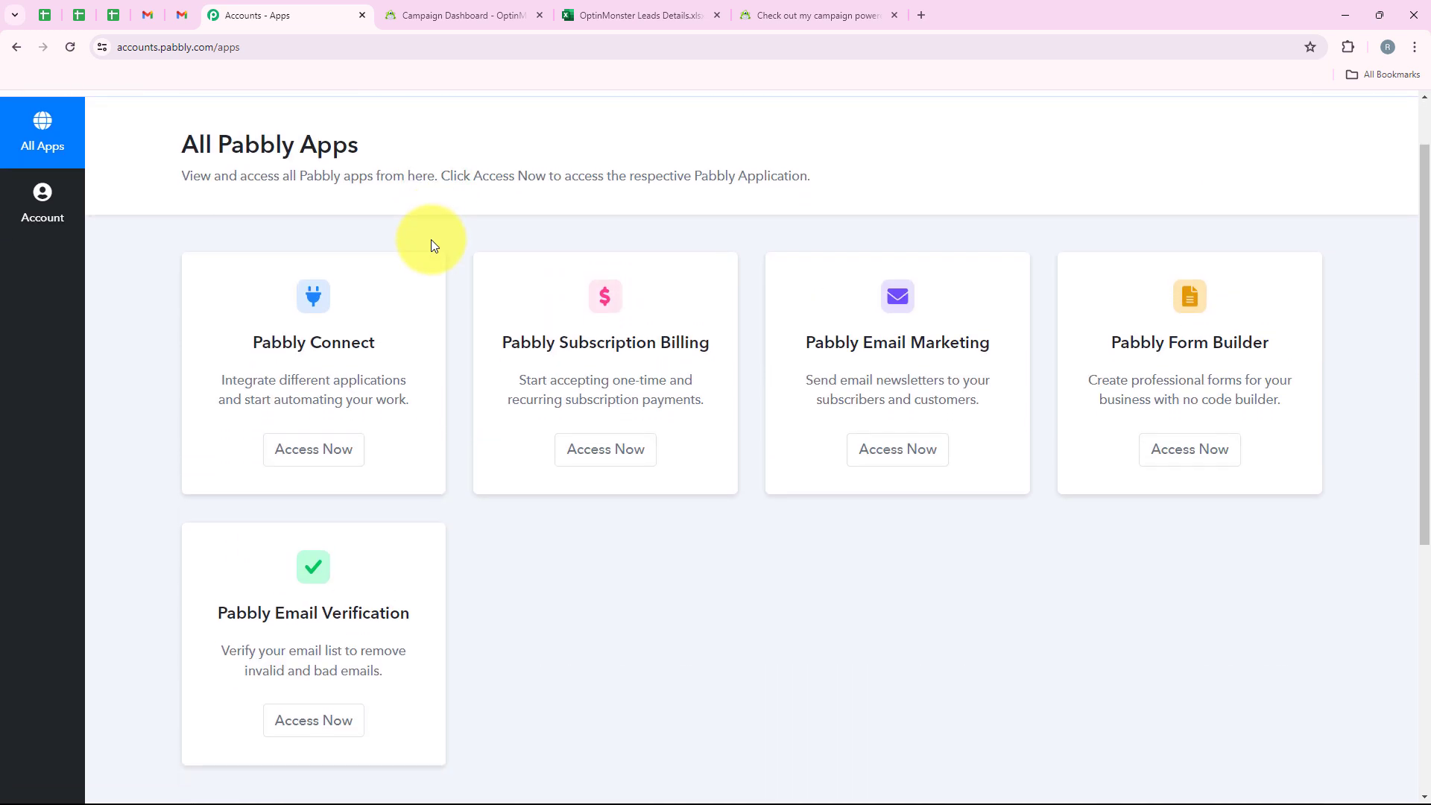
pyautogui.scroll(1, 431, 246)
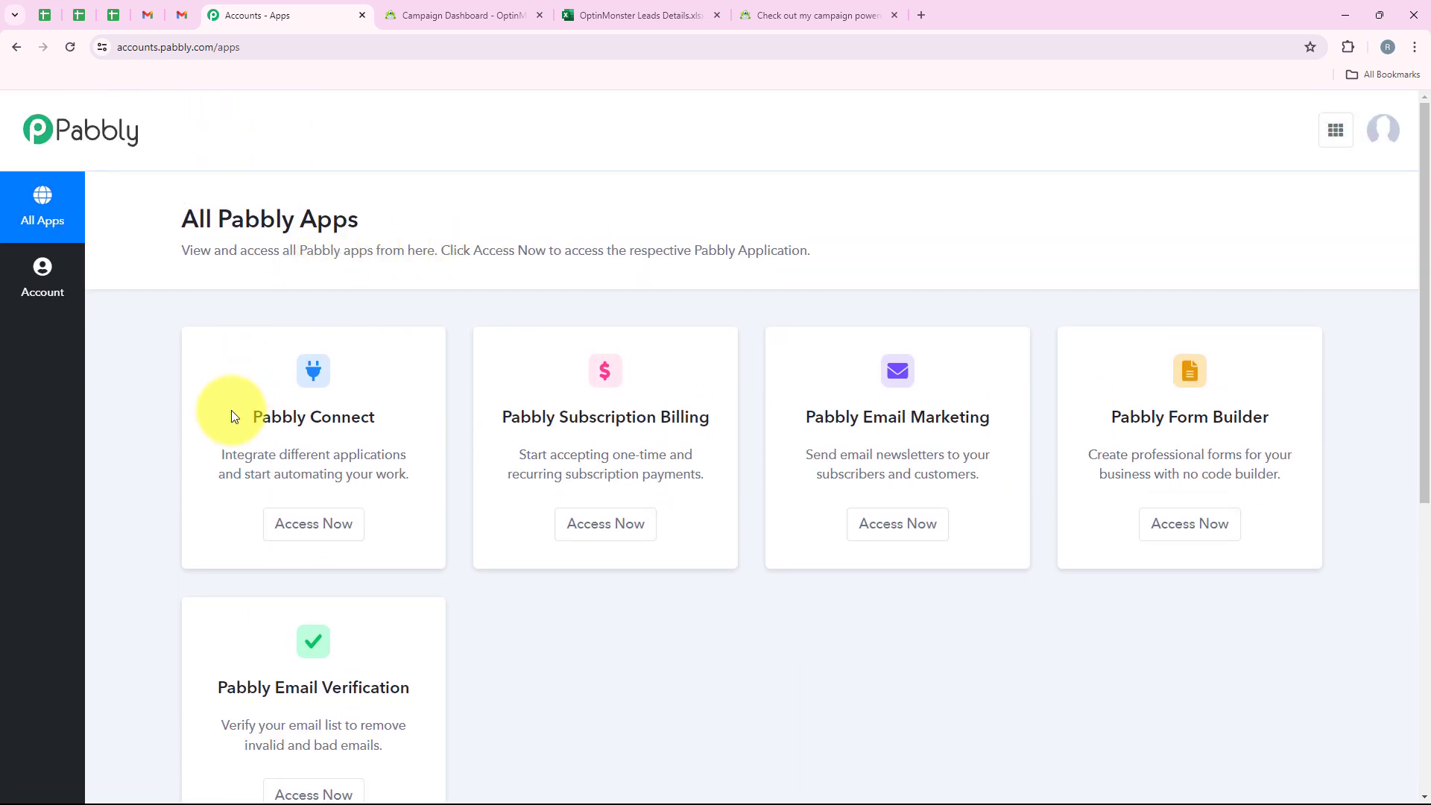
# - Open Pabbly Connect from the list of Pabbly apps
pyautogui.moveTo(252, 416); pyautogui.dragTo(375, 416)
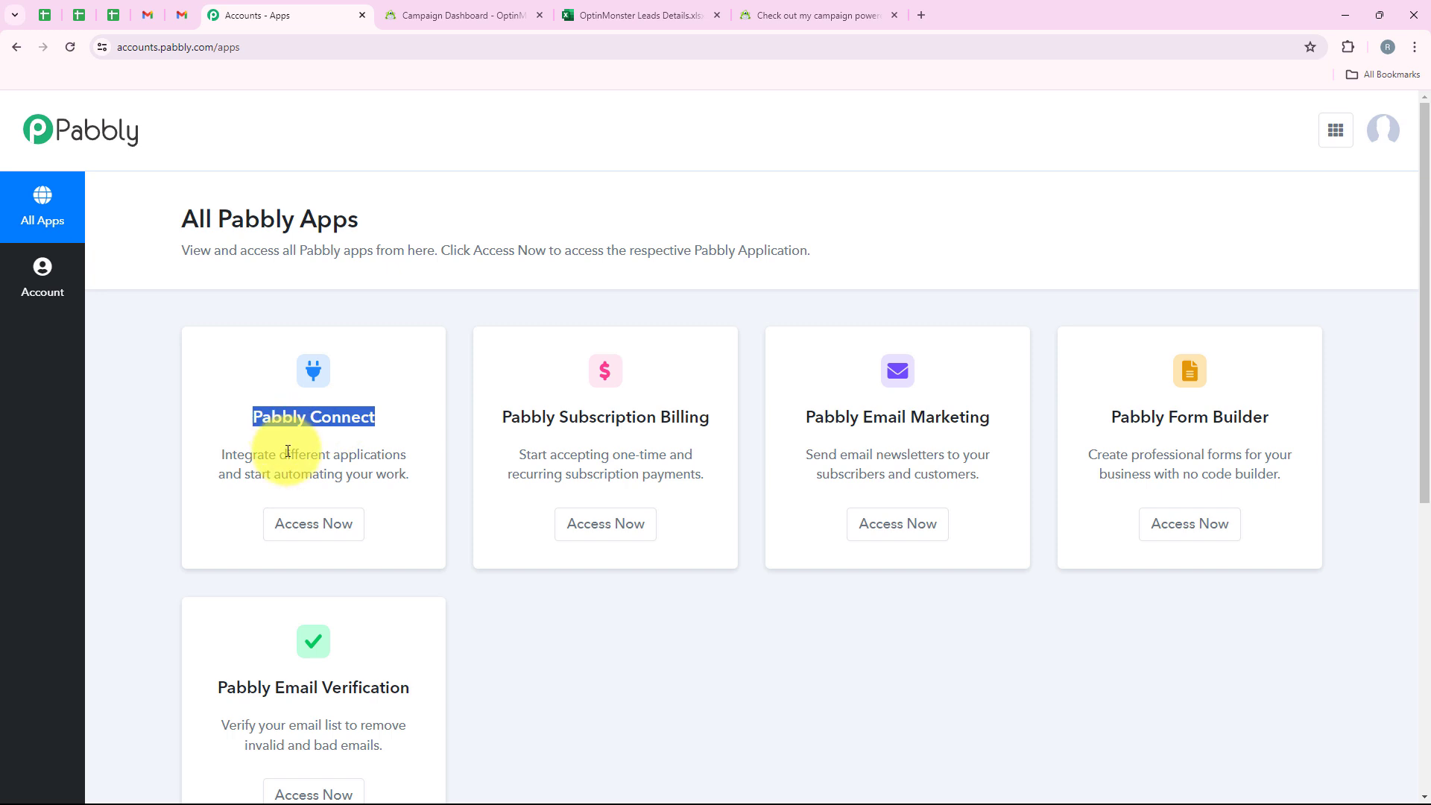
pyautogui.moveTo(282, 455); pyautogui.dragTo(406, 456)
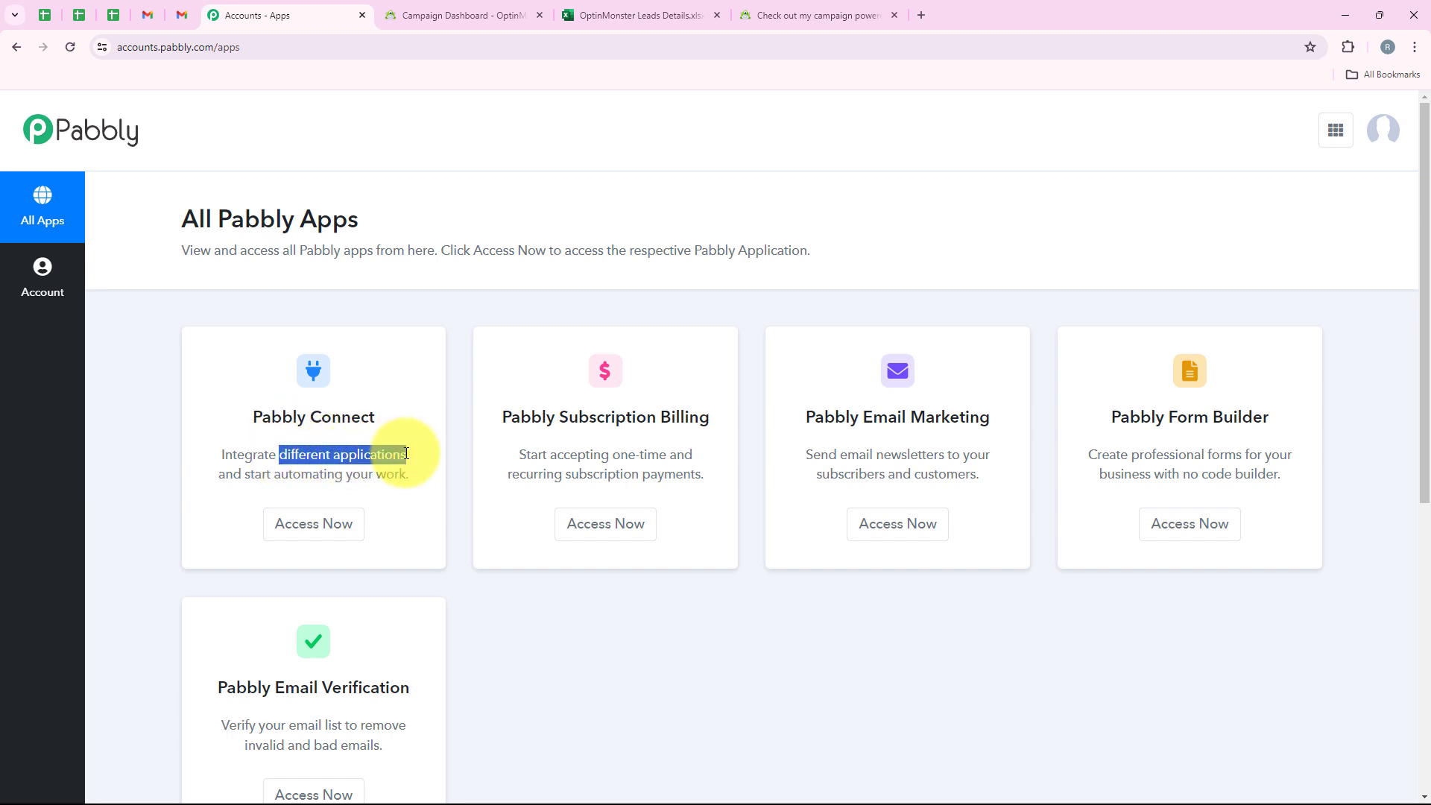
pyautogui.click(340, 511)
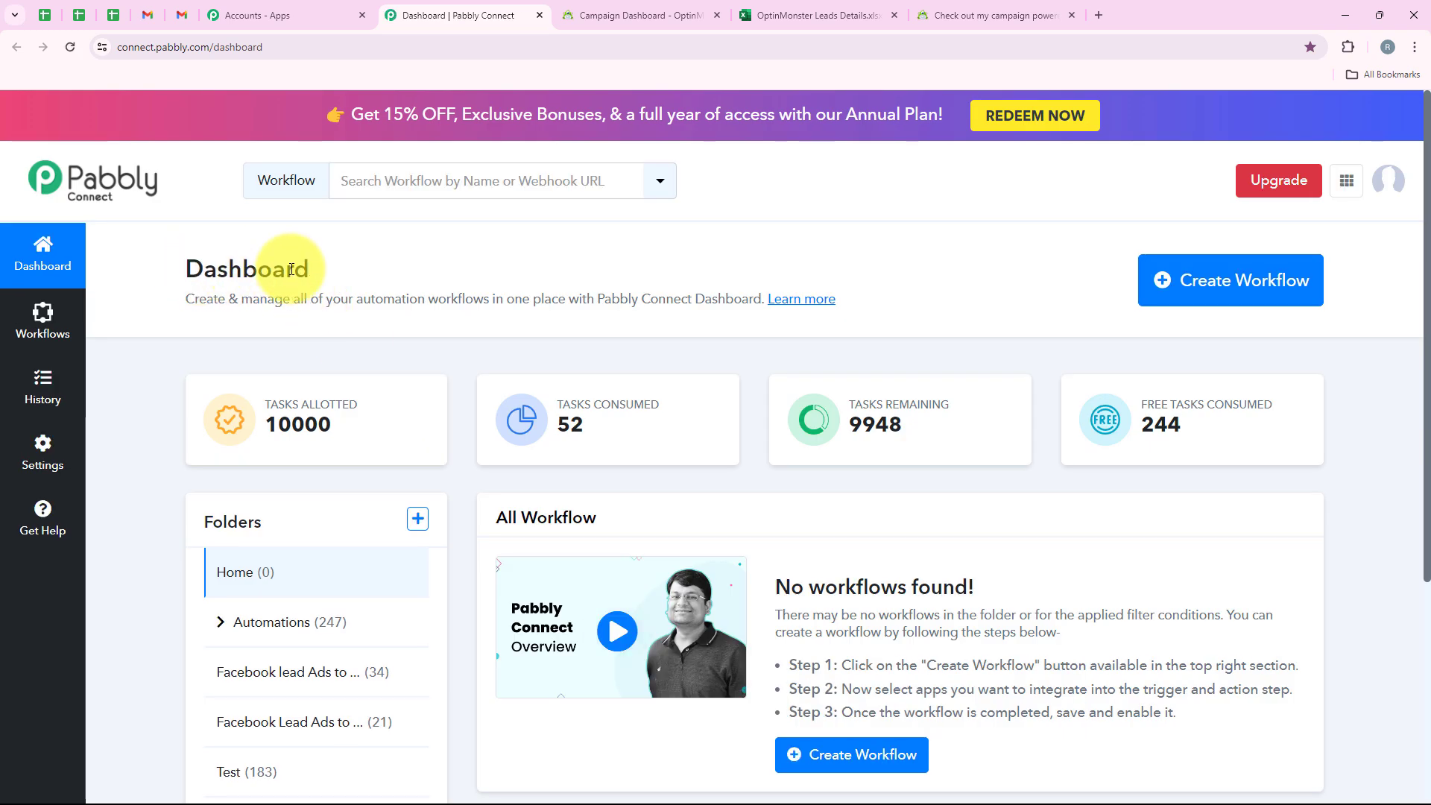
# - Create a workflow named "How to Add OptinMonster Lead in Microsoft Excel Sheets" in the Automations folder
pyautogui.doubleClick(291, 270)
pyautogui.click(377, 268)
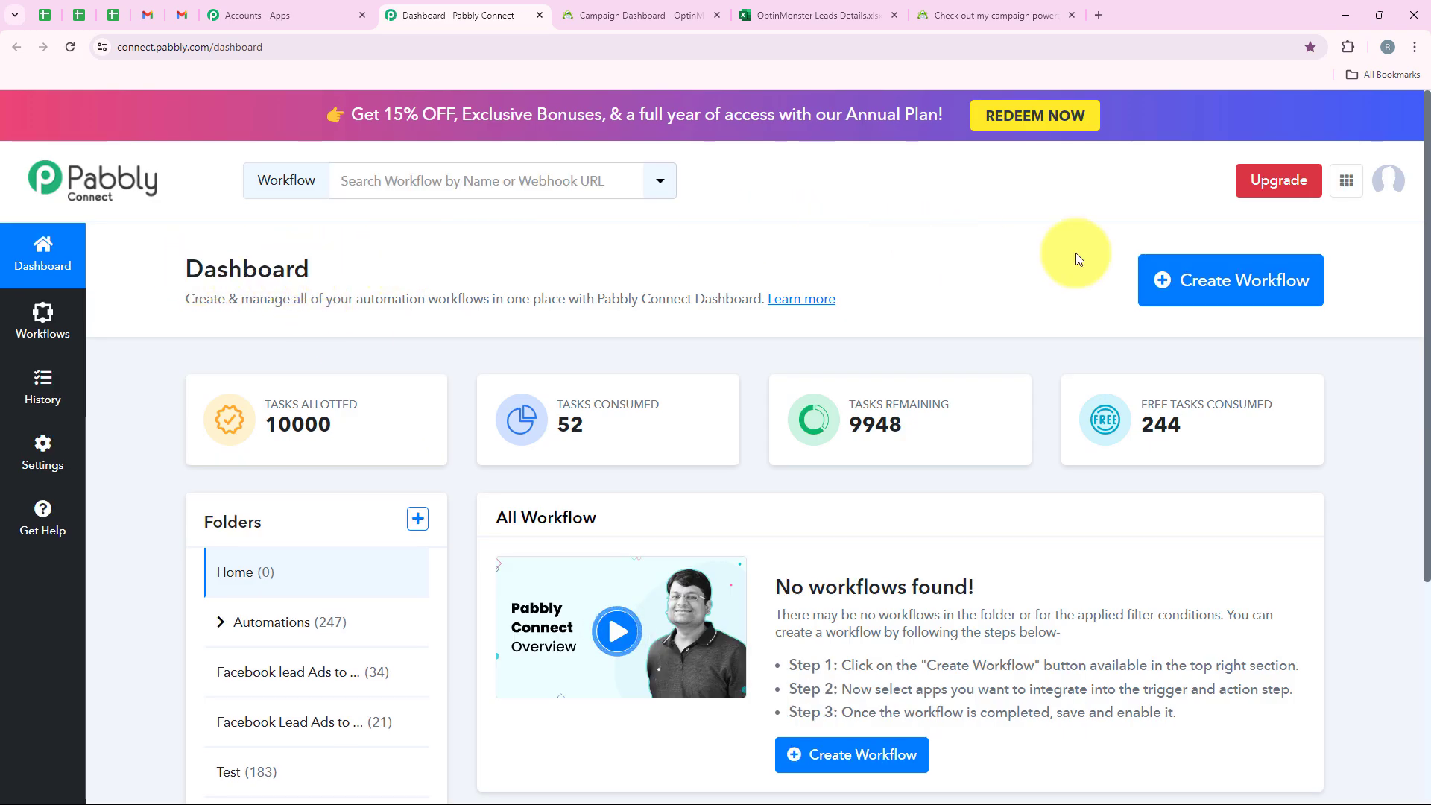
pyautogui.click(1191, 281)
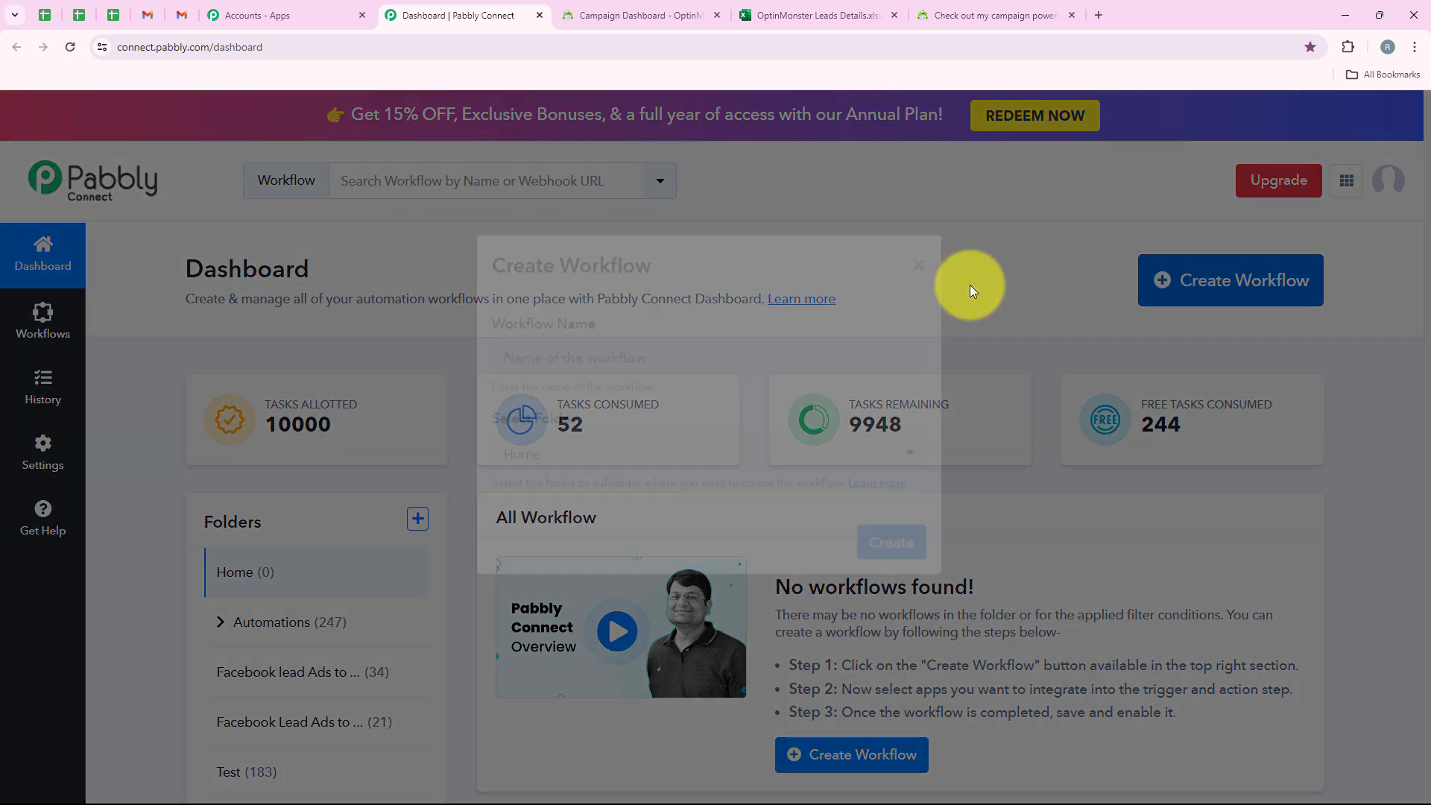
pyautogui.moveTo(600, 360); pyautogui.dragTo(497, 365)
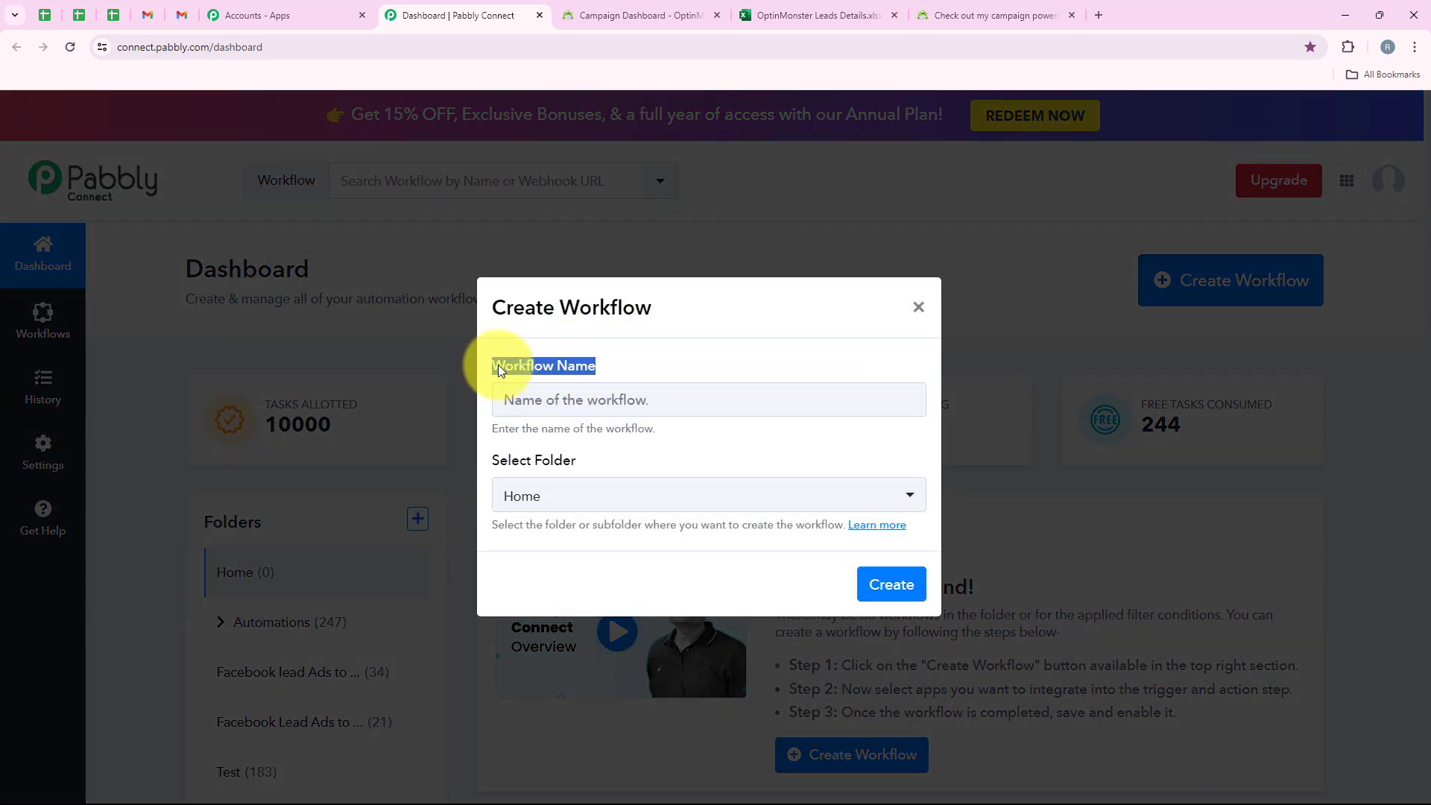
pyautogui.moveTo(576, 463); pyautogui.dragTo(524, 469)
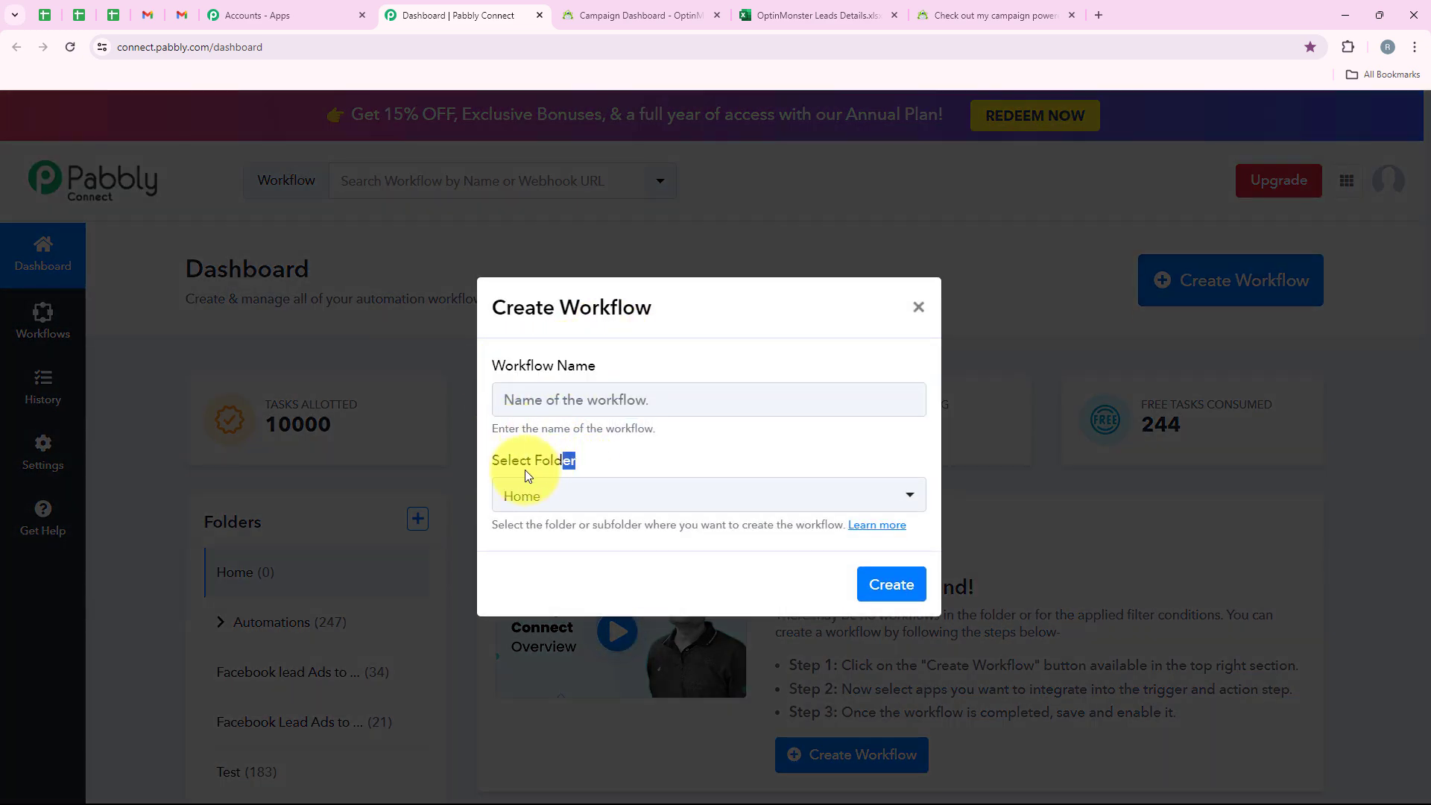
pyautogui.click(668, 450)
pyautogui.click(745, 501)
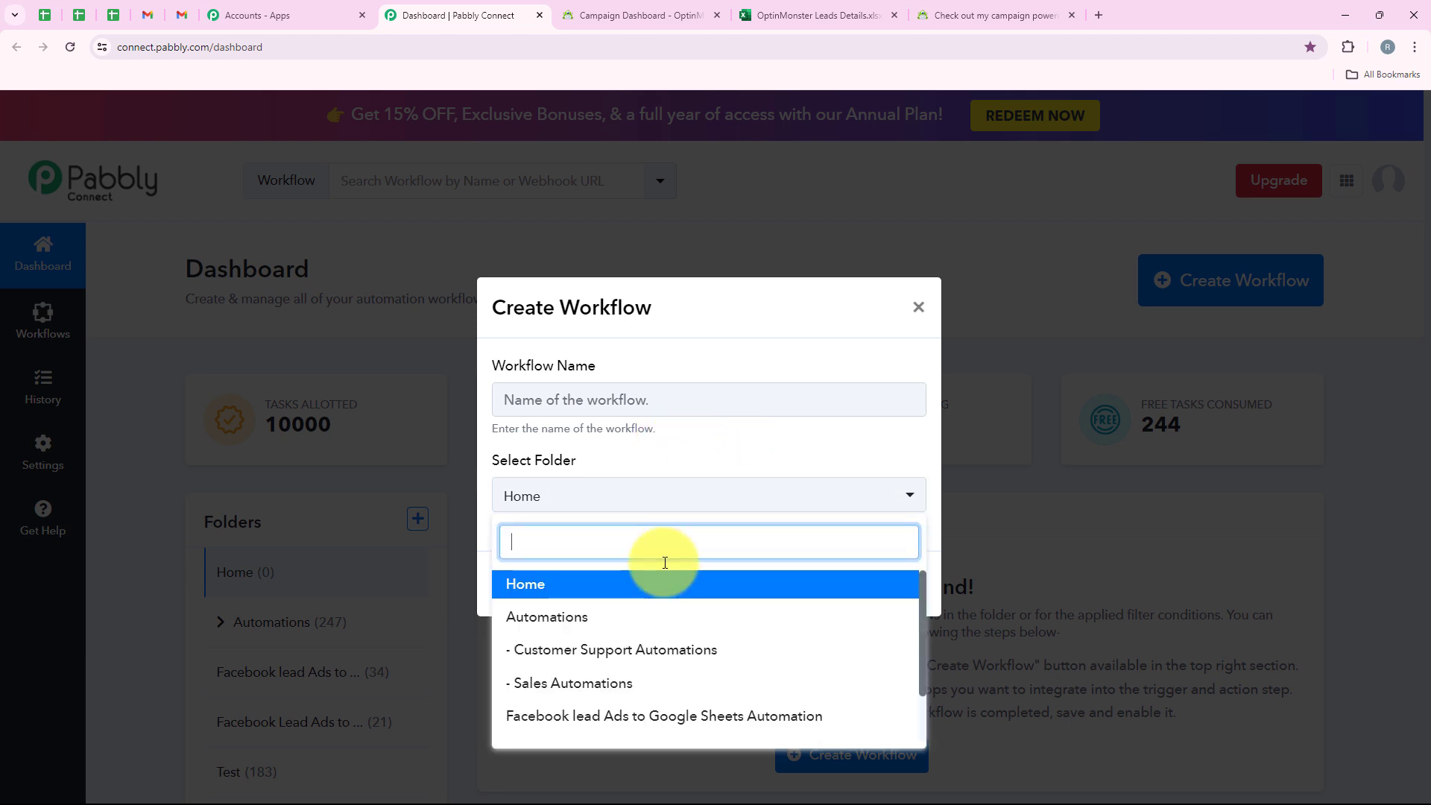
pyautogui.click(625, 621)
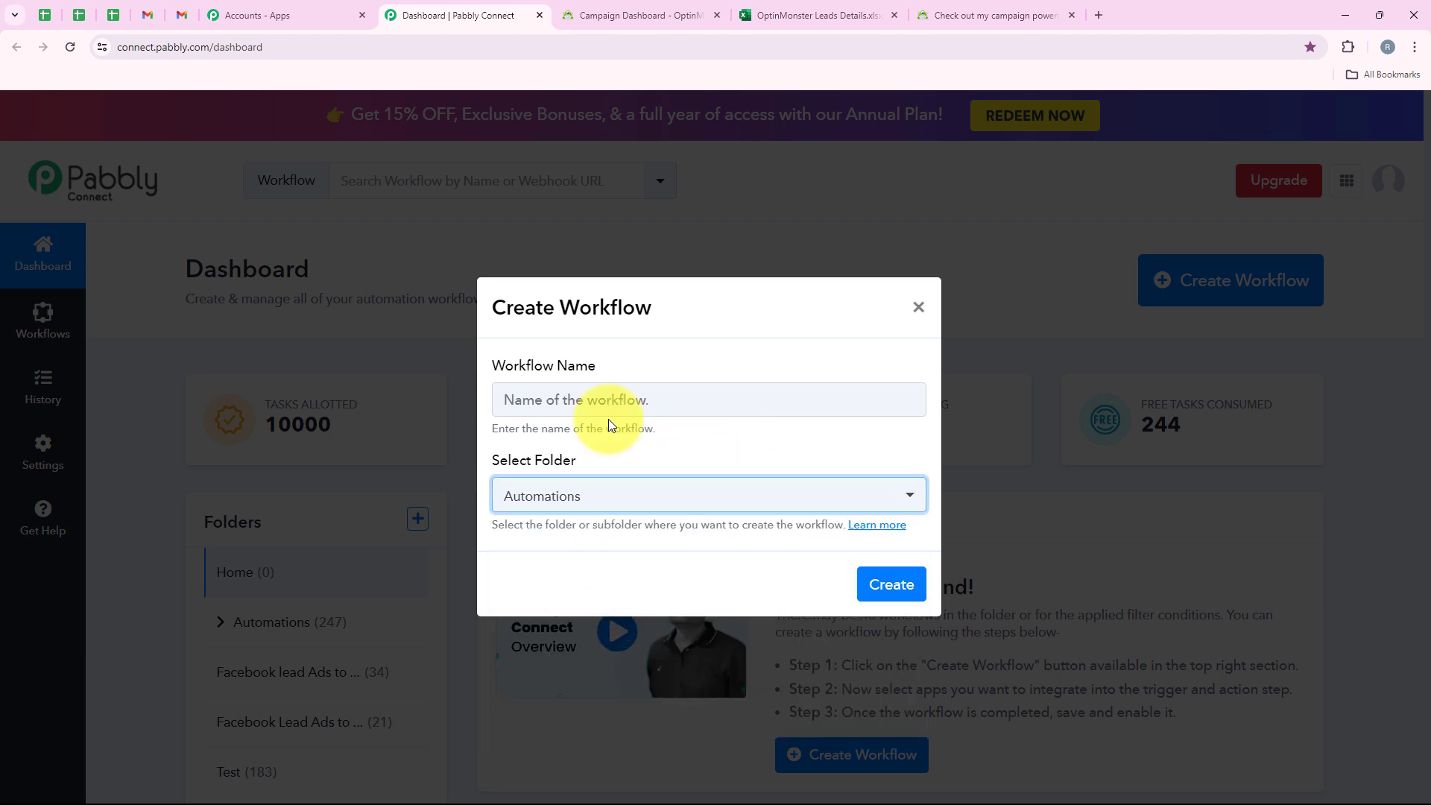
pyautogui.click(612, 401)
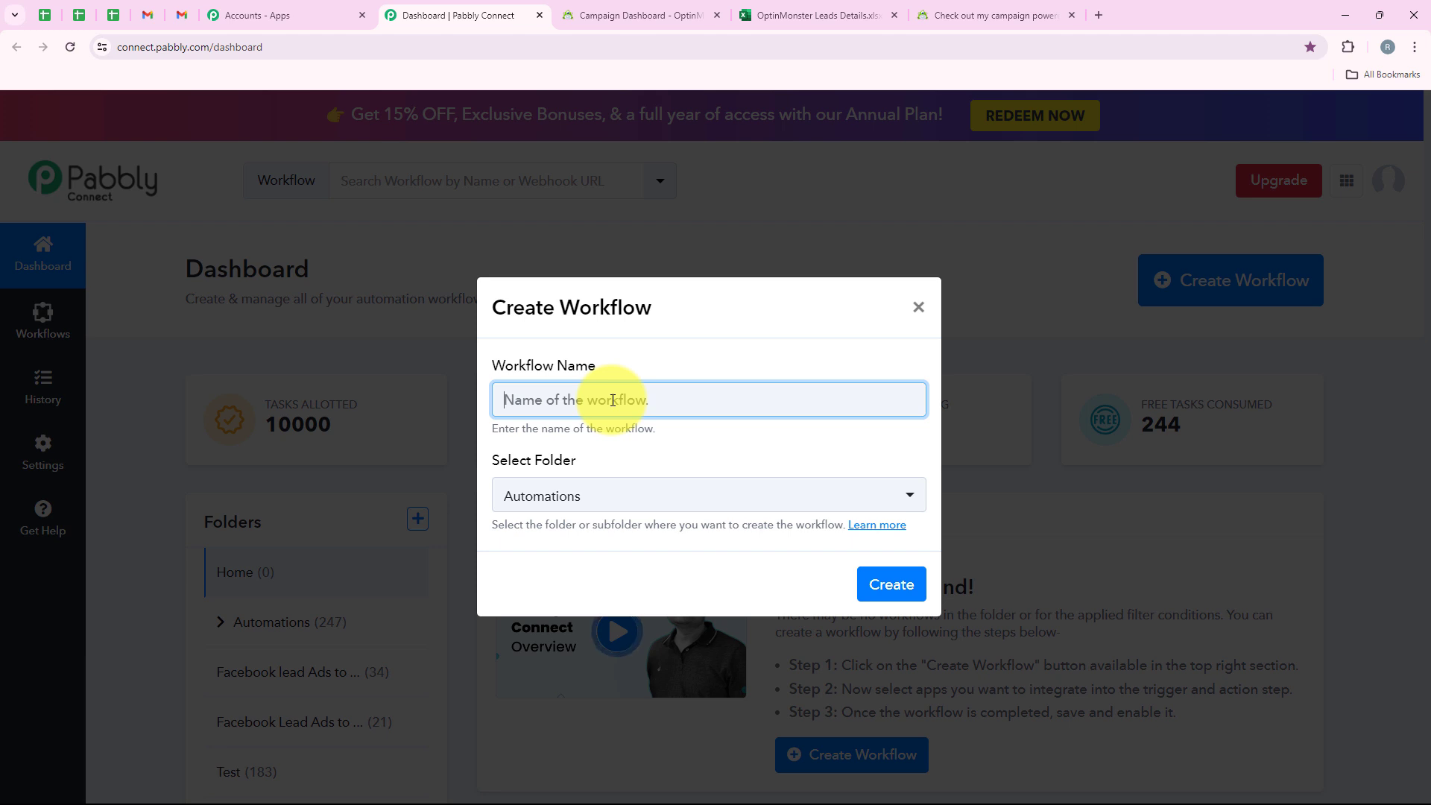
pyautogui.write('How to Add OptinMonster Lead in Microsoft Excel Sheets')
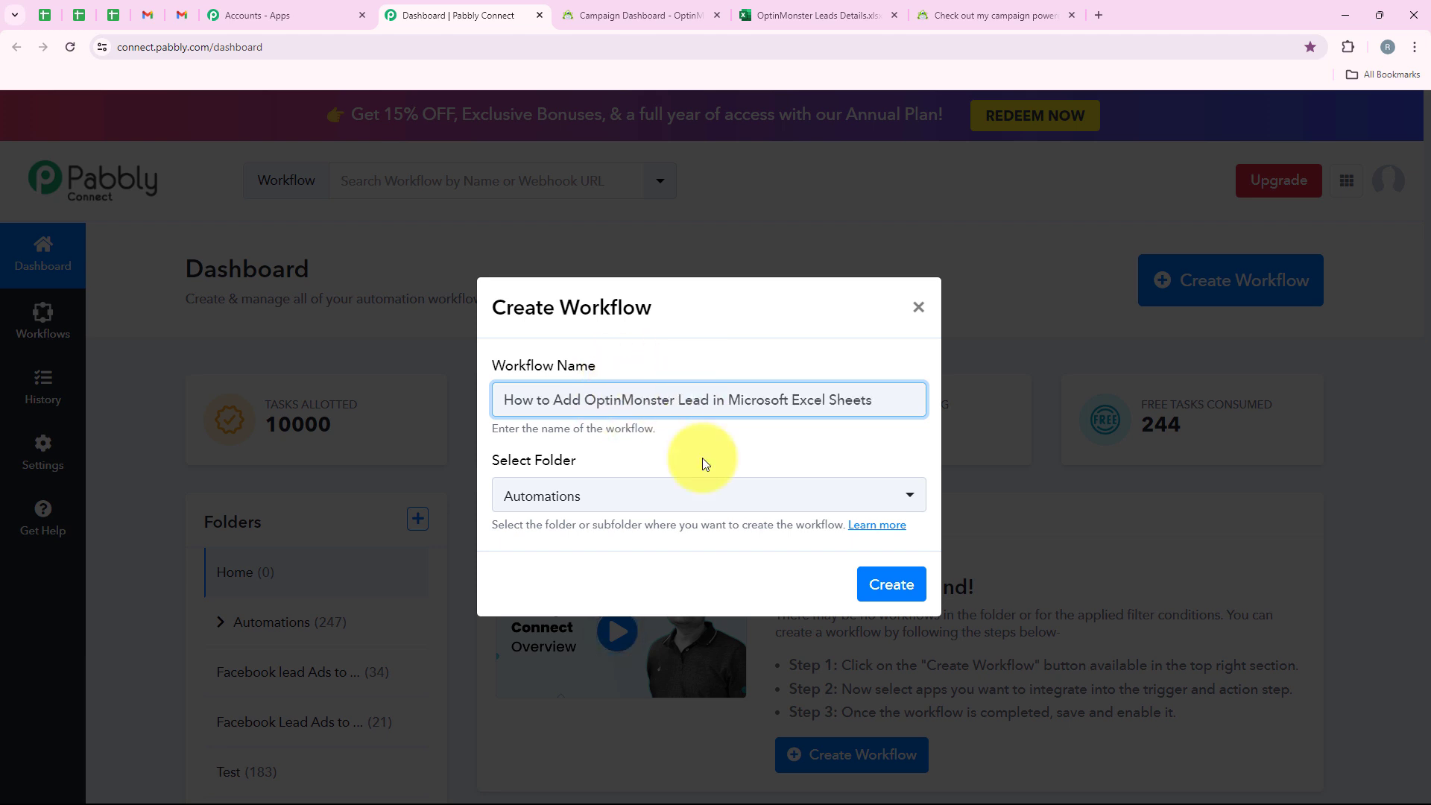
pyautogui.click(905, 579)
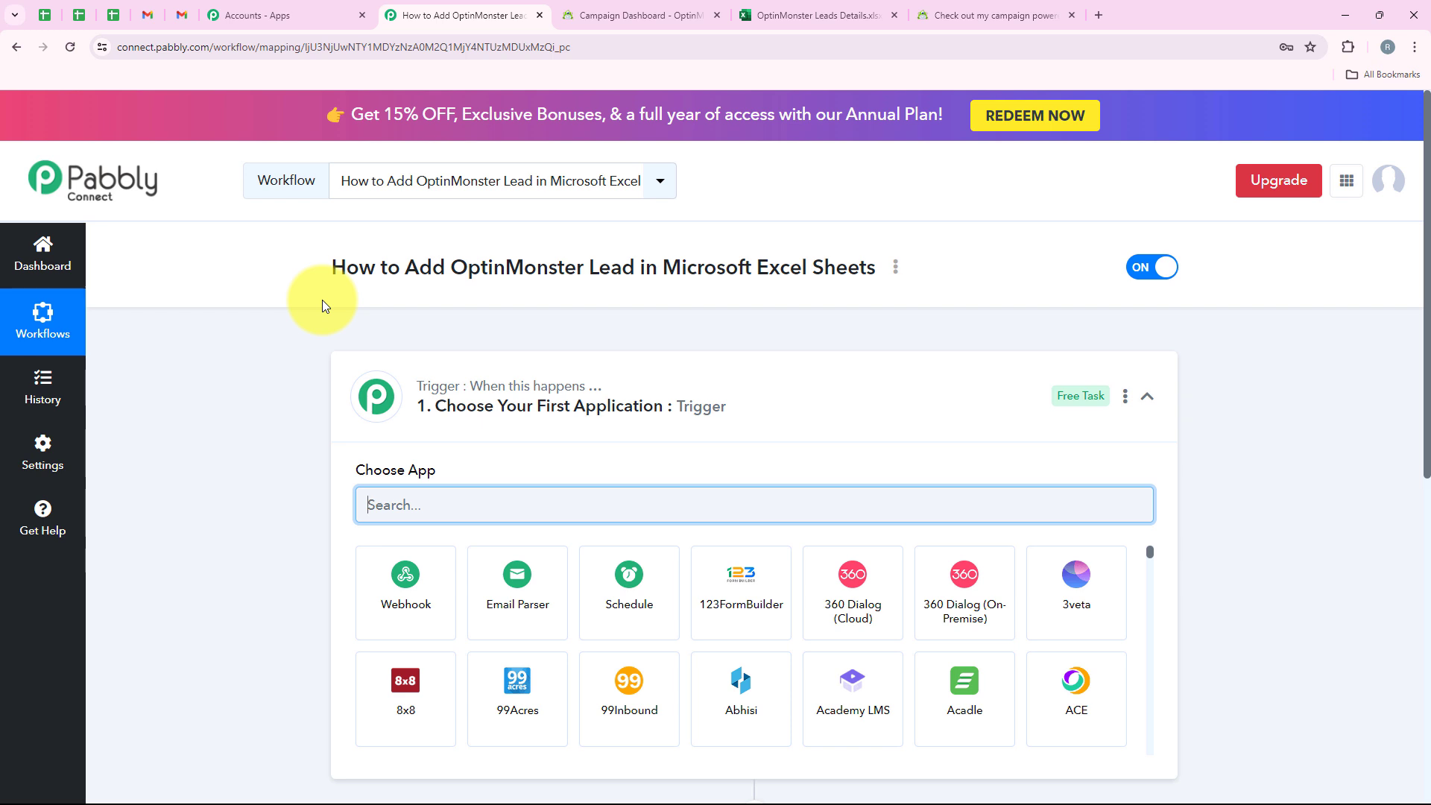
# - Set the workflow's trigger to the OptinMonster app with the New Lead event
pyautogui.click(693, 411)
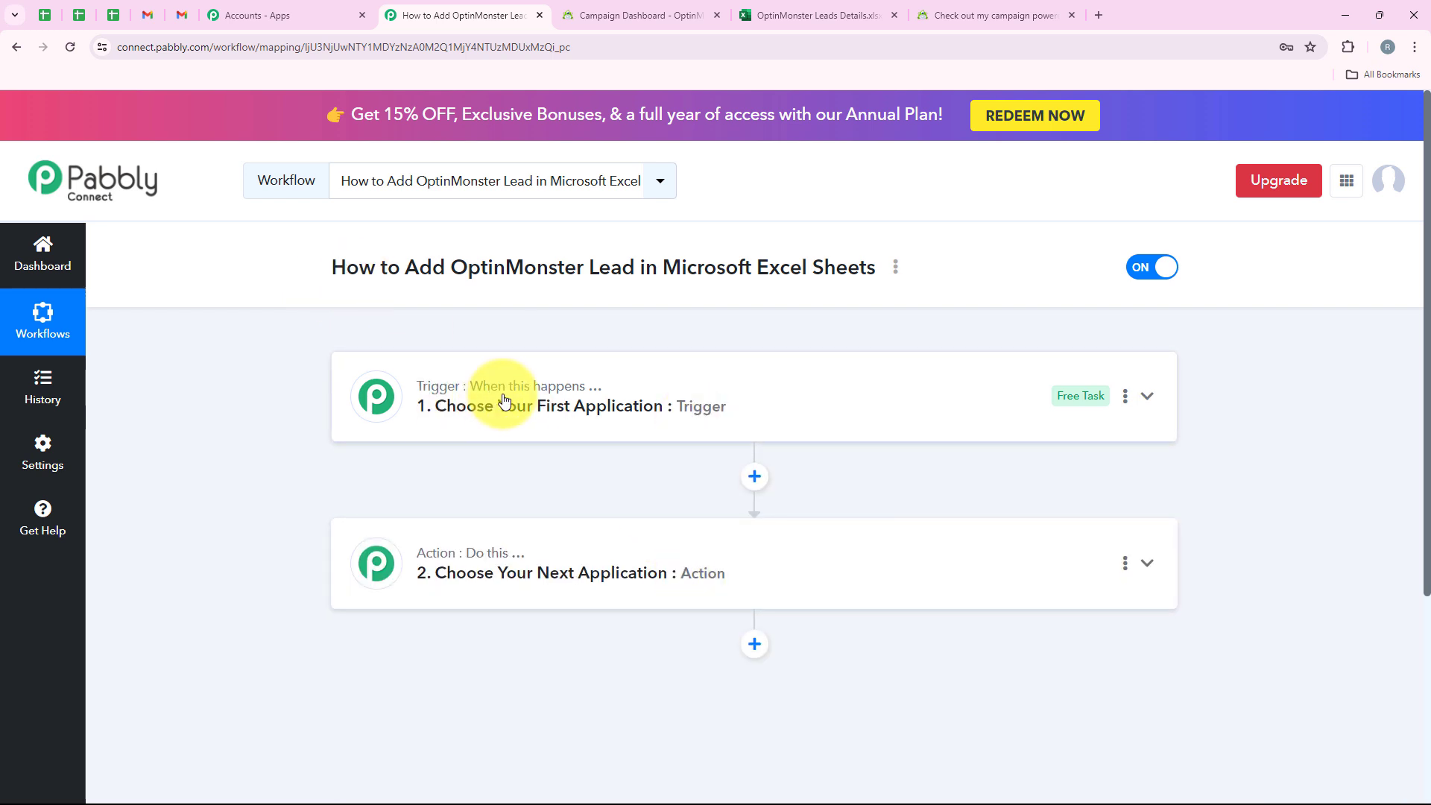
pyautogui.moveTo(444, 566)
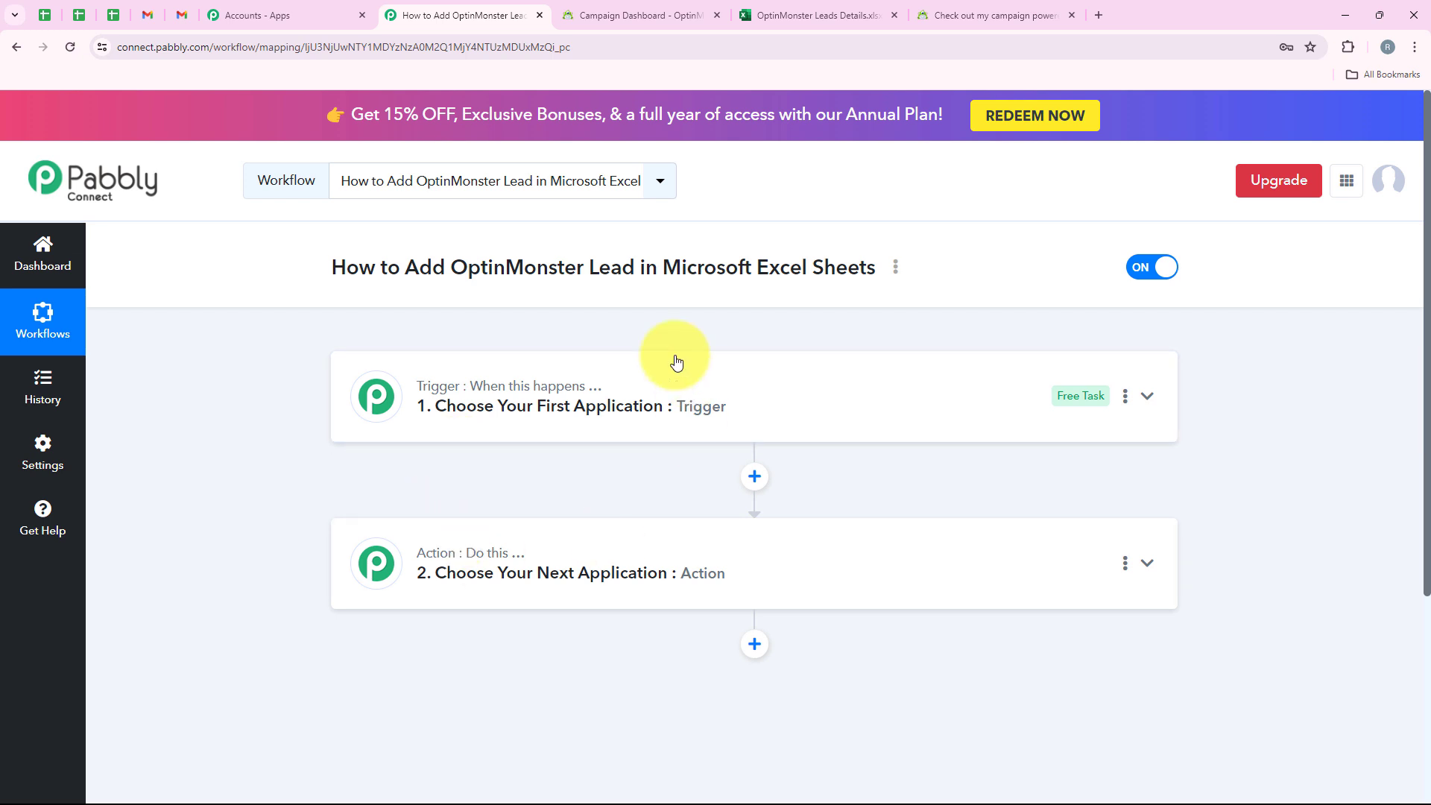
pyautogui.click(503, 383)
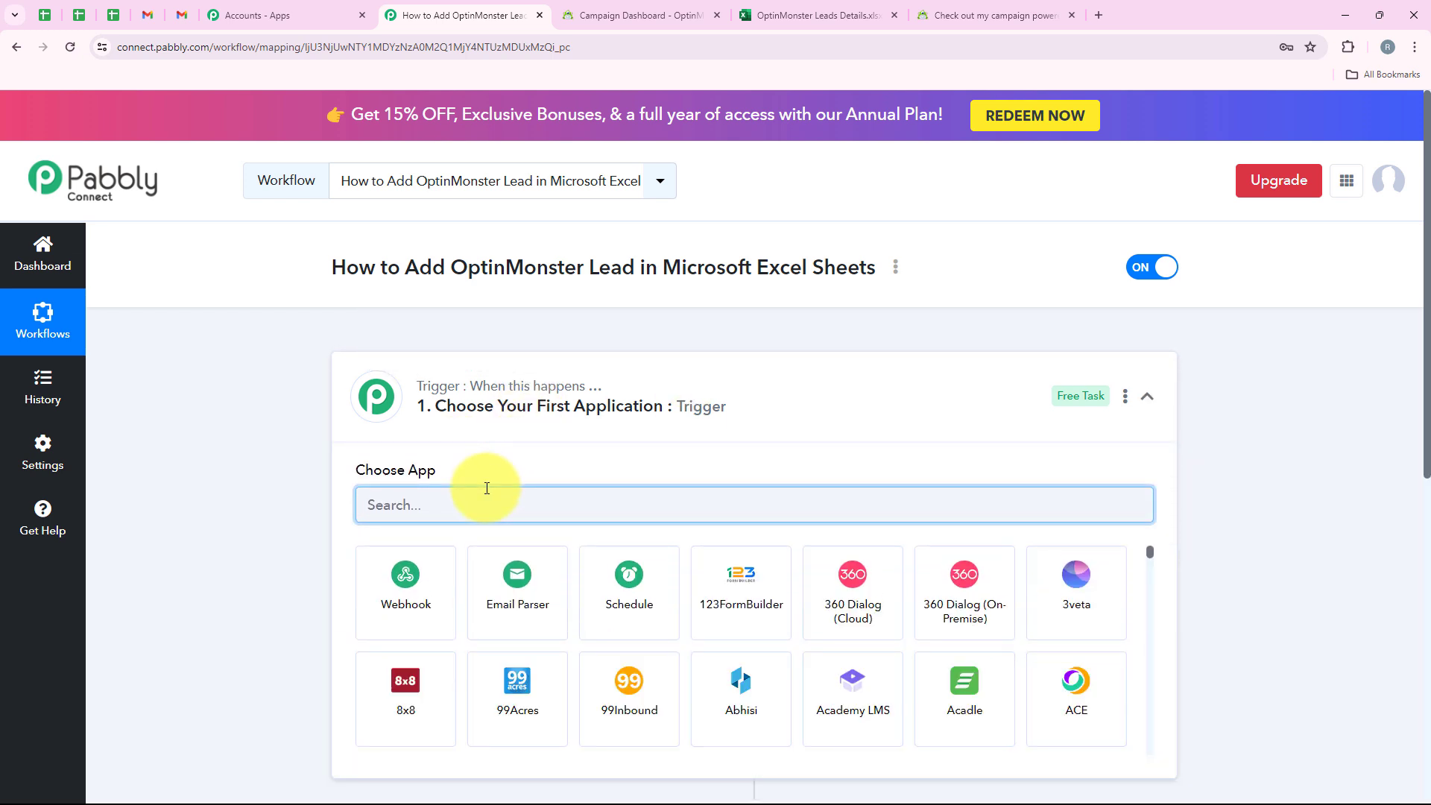
pyautogui.write('Opti')
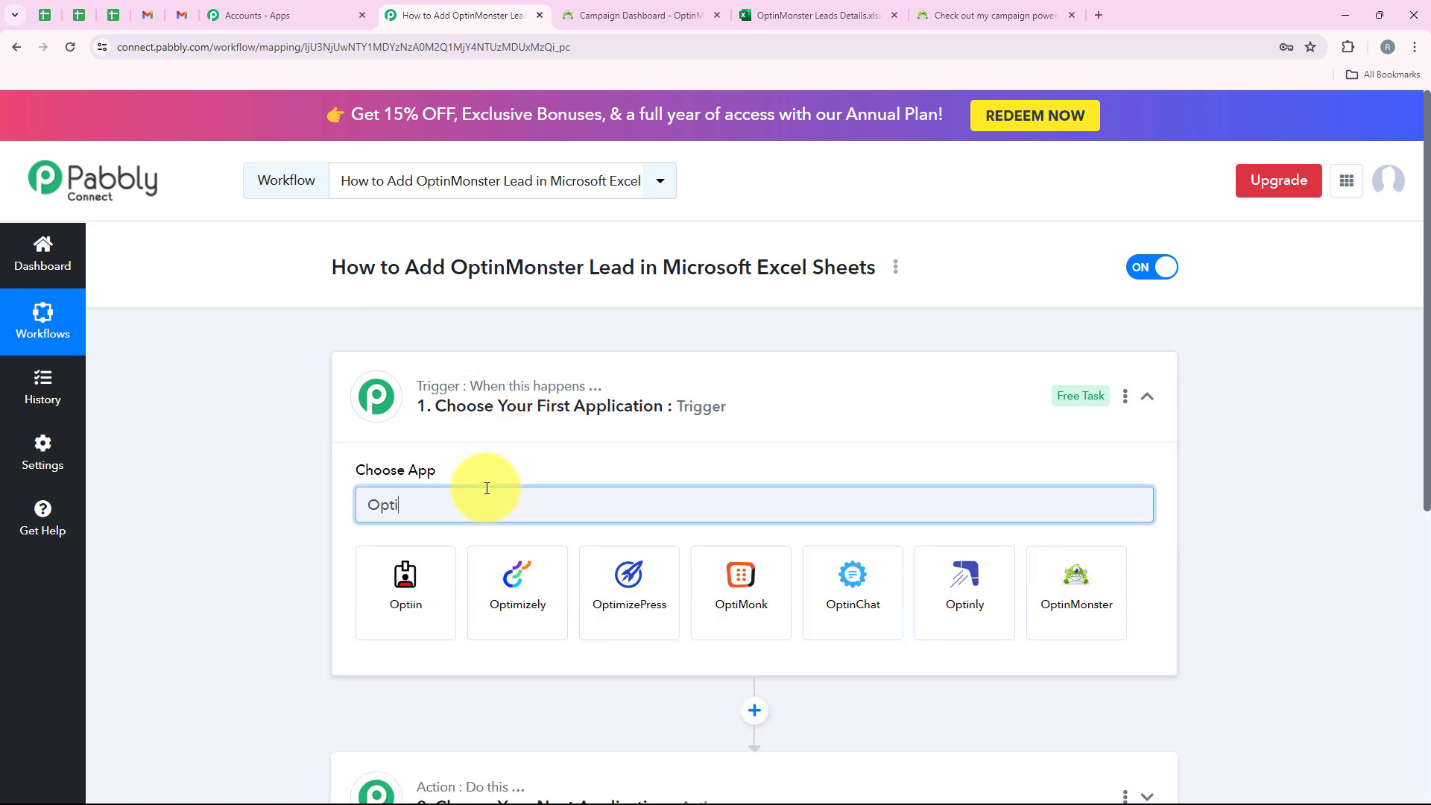
pyautogui.write('nMonster')
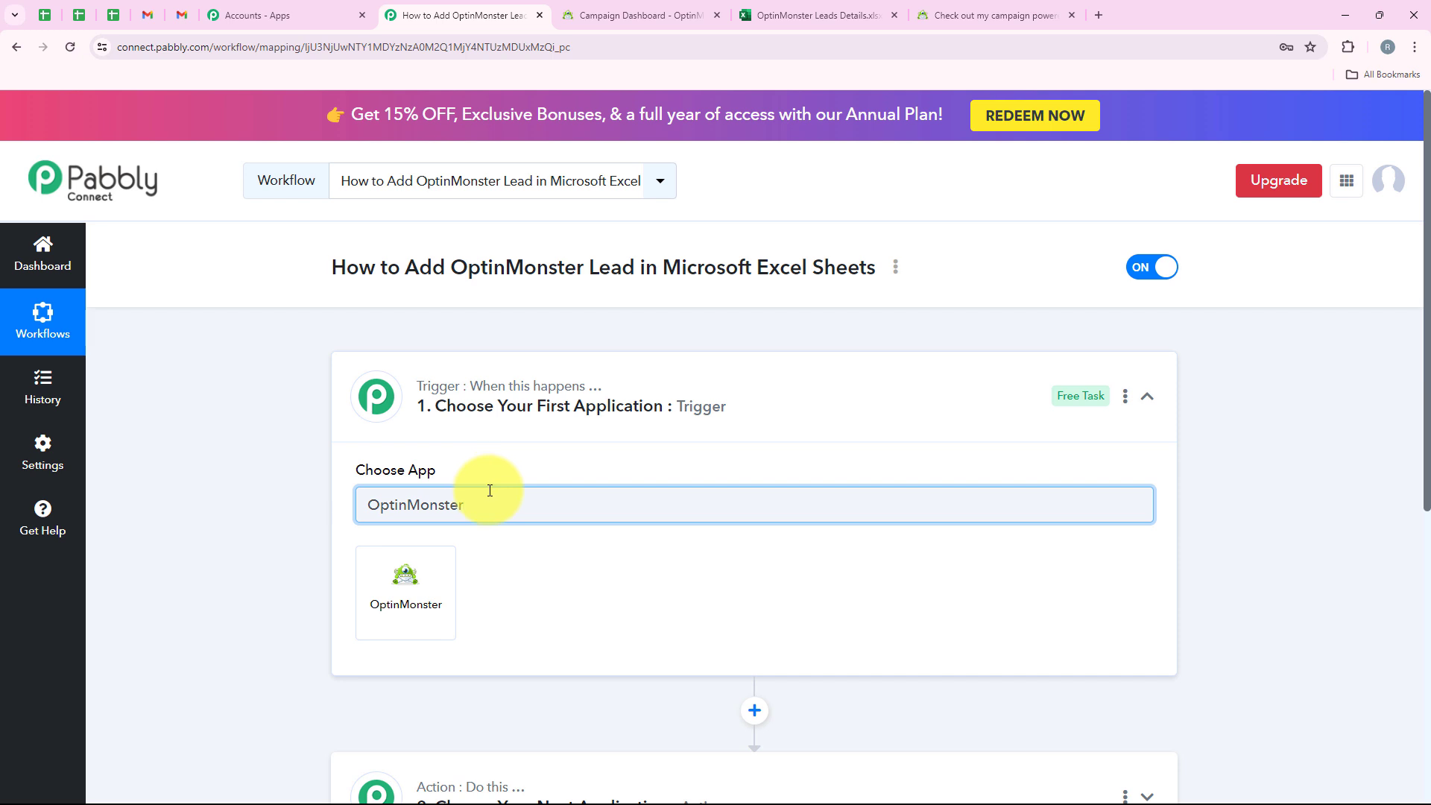
pyautogui.moveTo(492, 489); pyautogui.dragTo(351, 532)
pyautogui.click(388, 574)
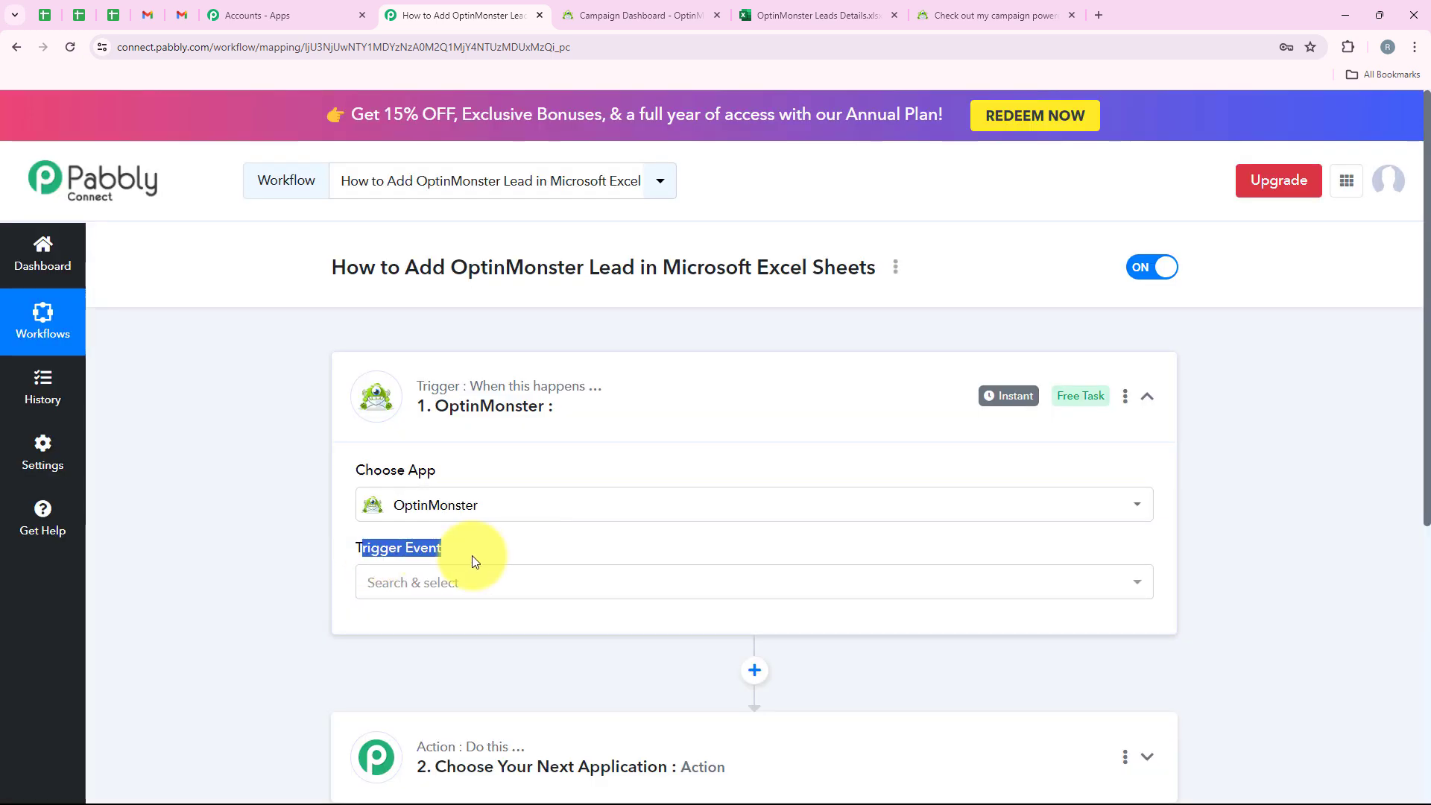
pyautogui.click(468, 581)
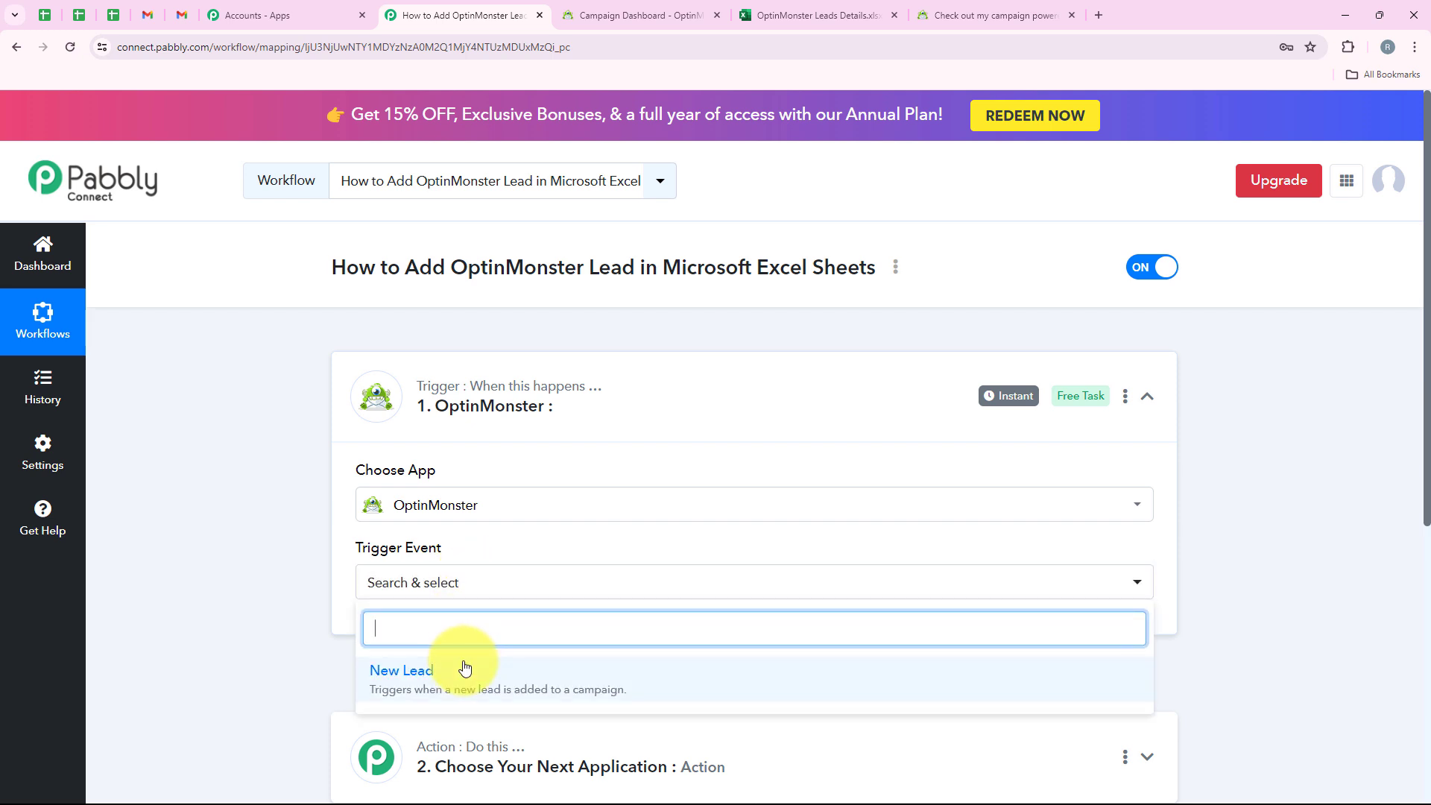
pyautogui.click(465, 665)
# - Copy the webhook URL of the OptinMonster New Lead trigger
pyautogui.scroll(-3, 843, 293)
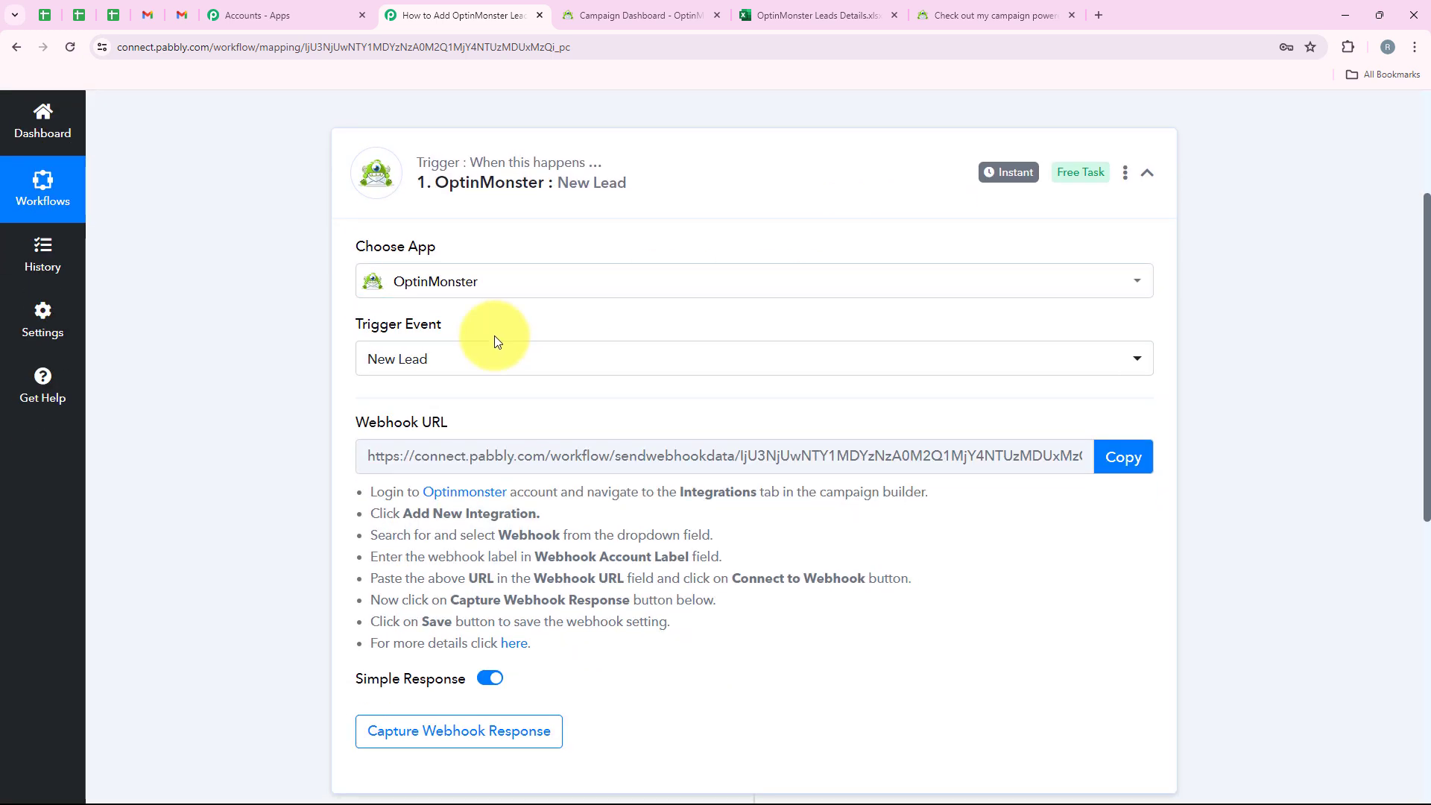
pyautogui.scroll(2, 968, 550)
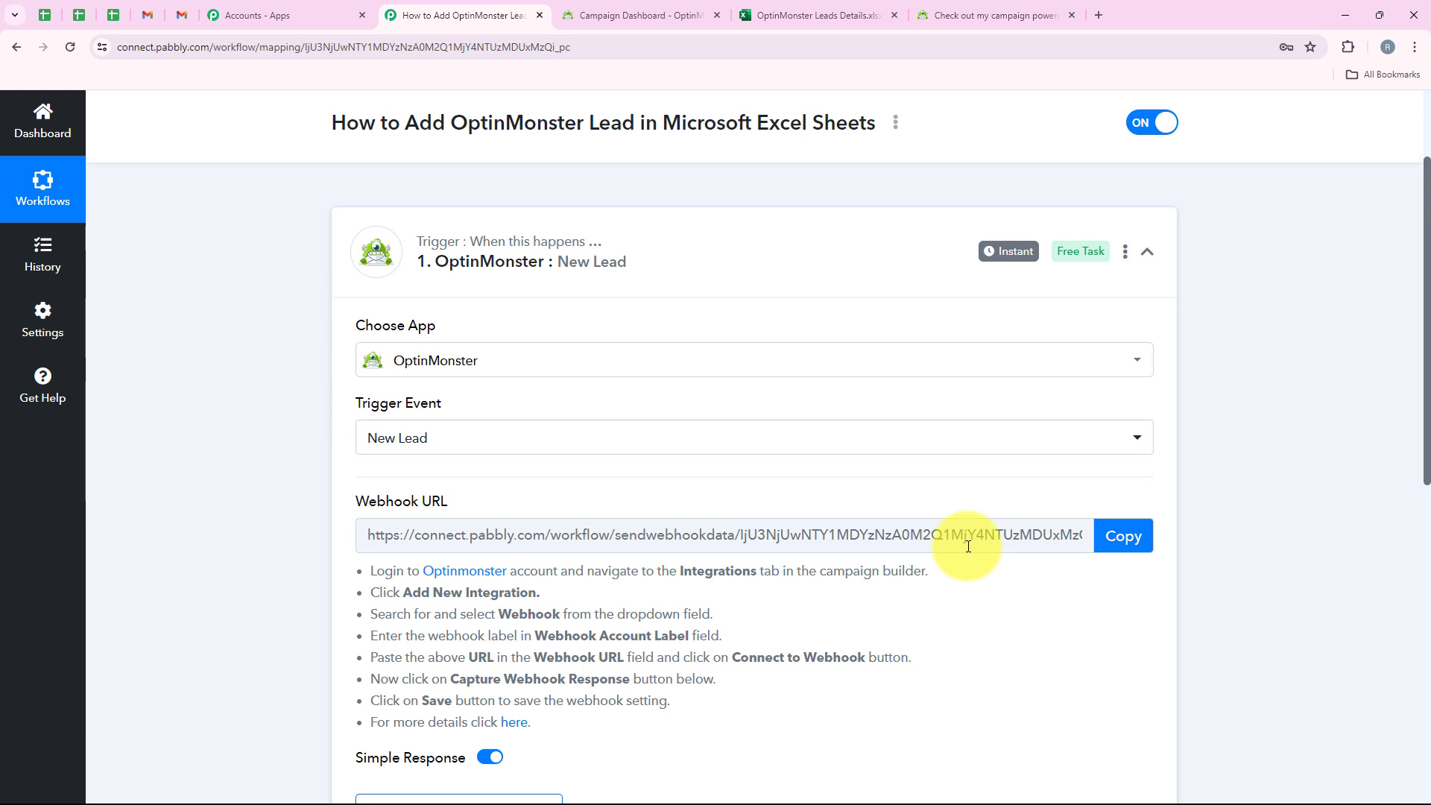
pyautogui.scroll(-2, 967, 551)
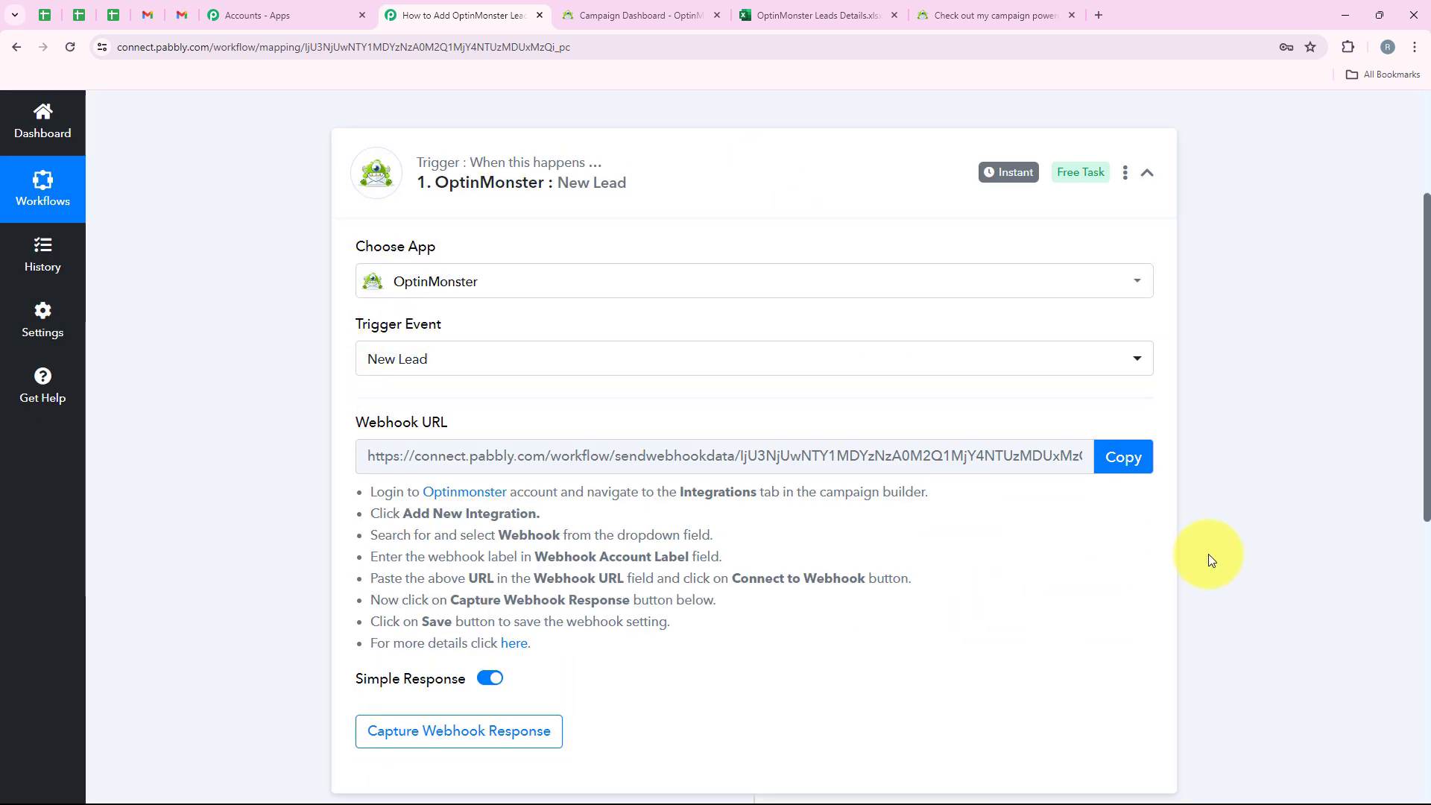
pyautogui.click(1121, 459)
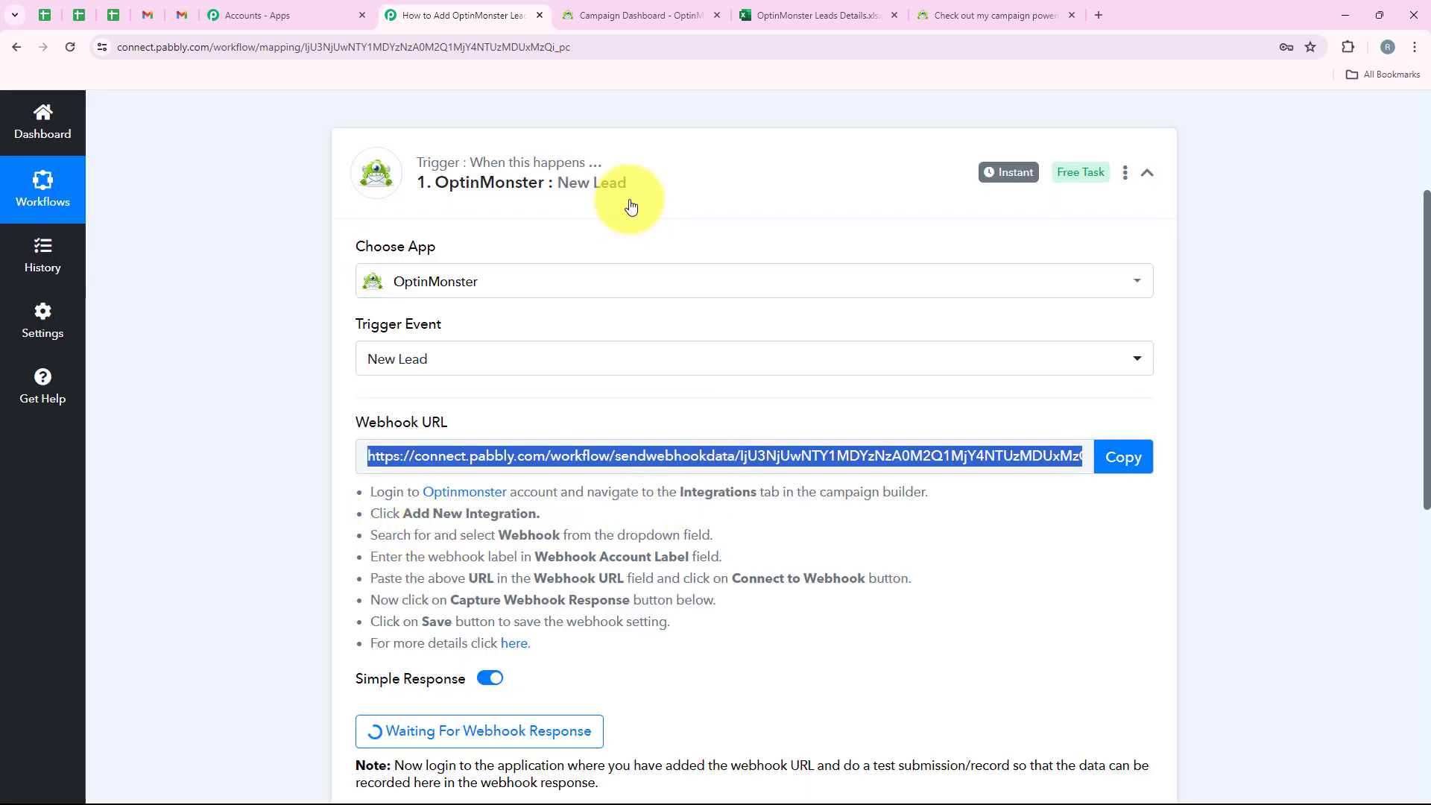
# - Switch to OptinMonster and start adding a new Webhook integration to the PabCon campaign
pyautogui.click(639, 9)
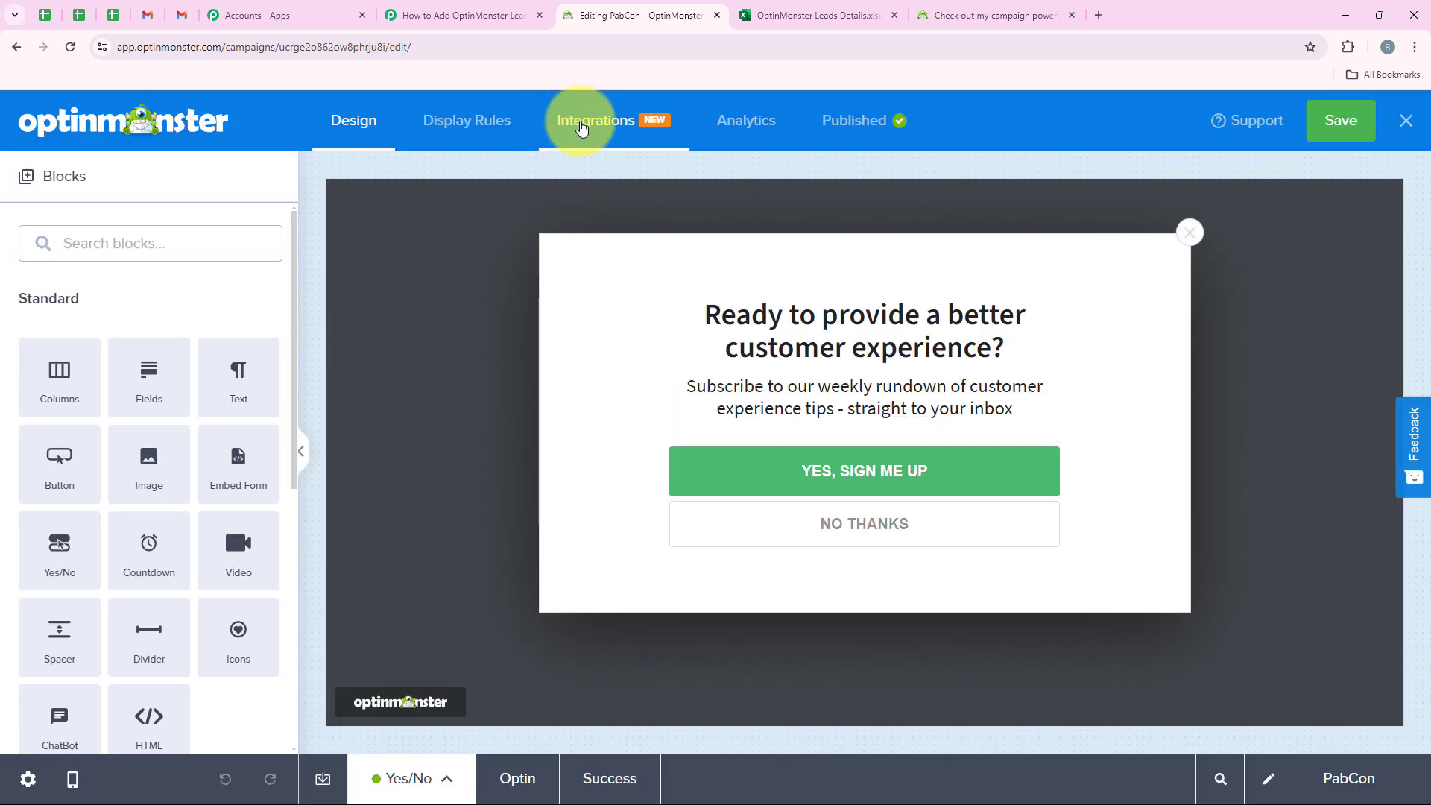
pyautogui.click(582, 128)
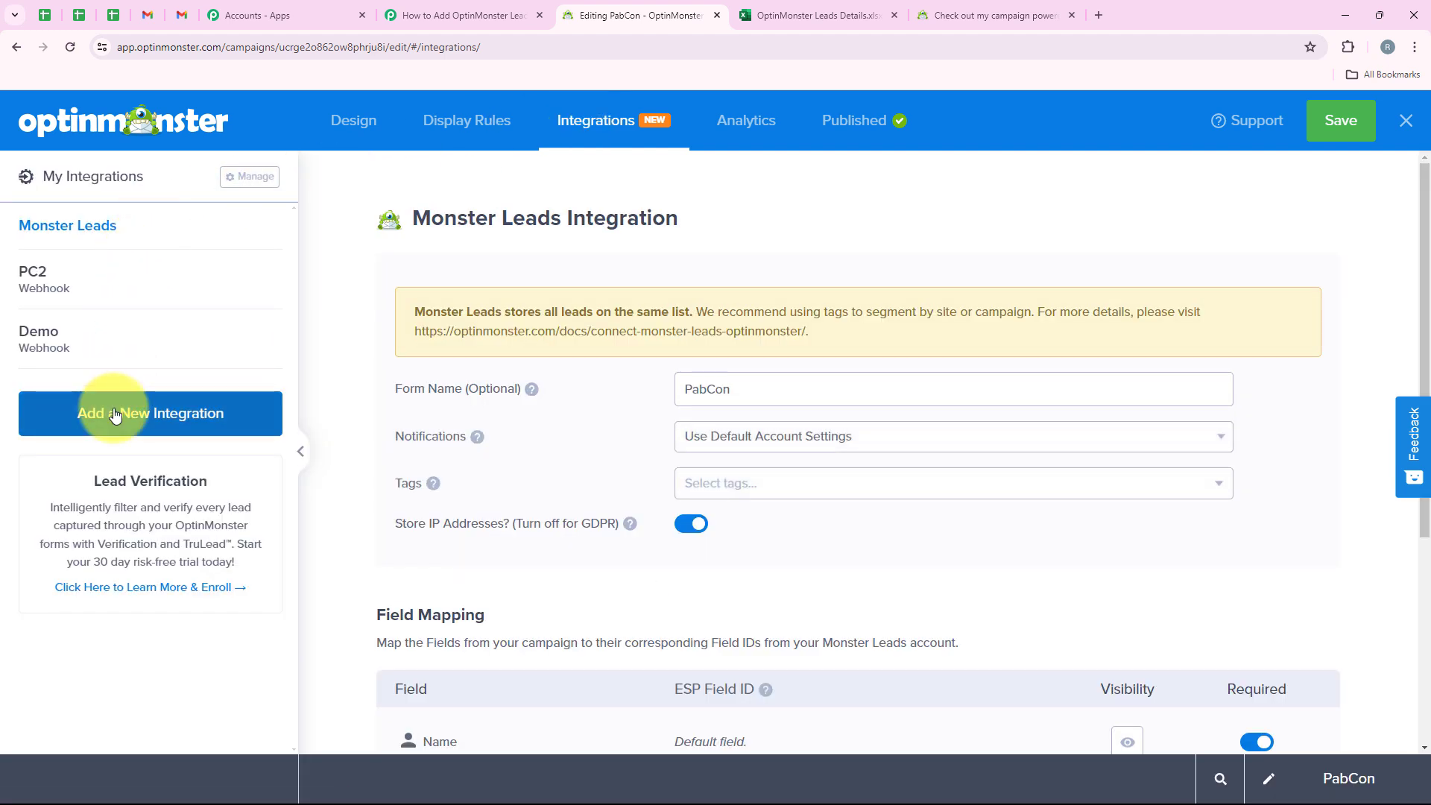
pyautogui.click(176, 416)
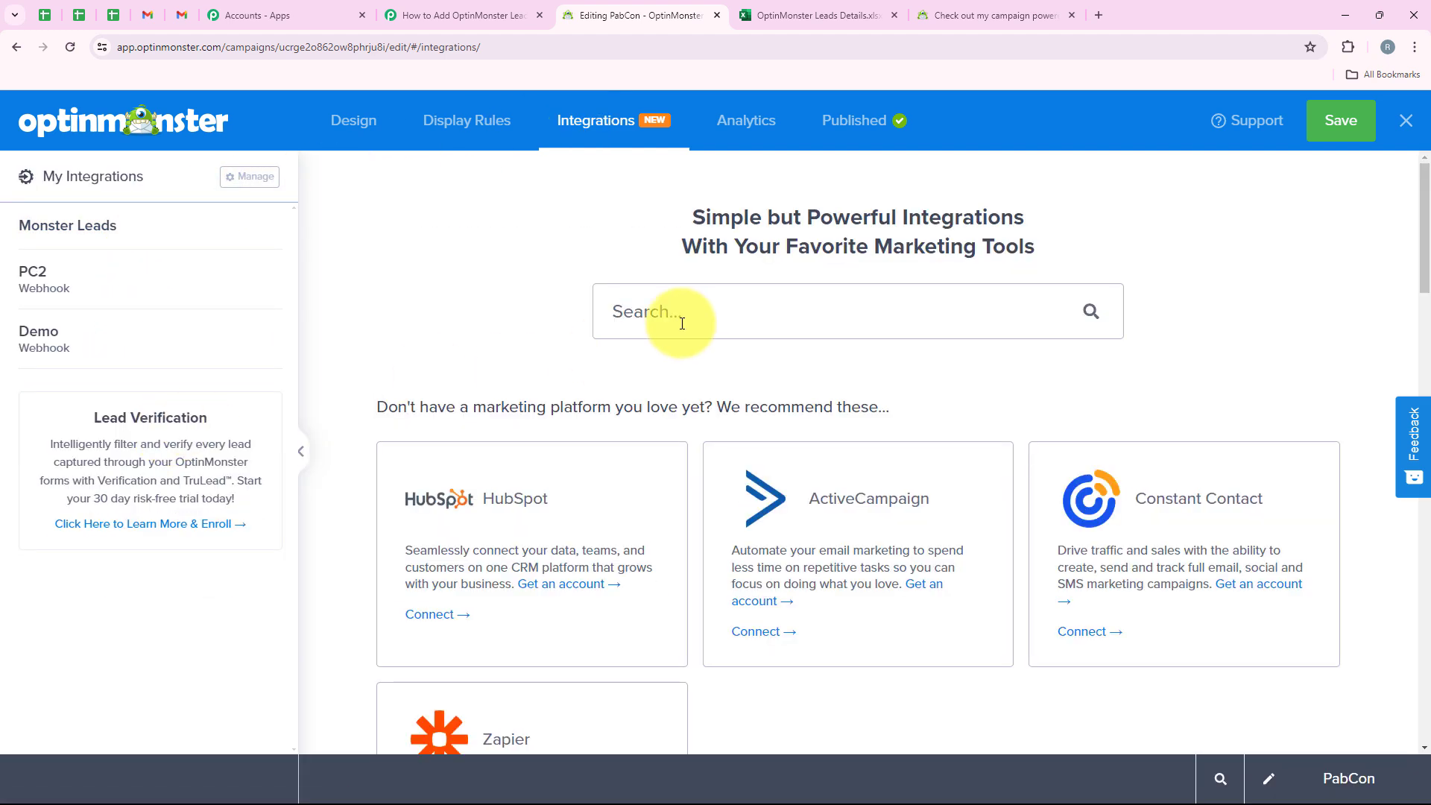
pyautogui.scroll(-8, 457, 246)
pyautogui.click(669, 477)
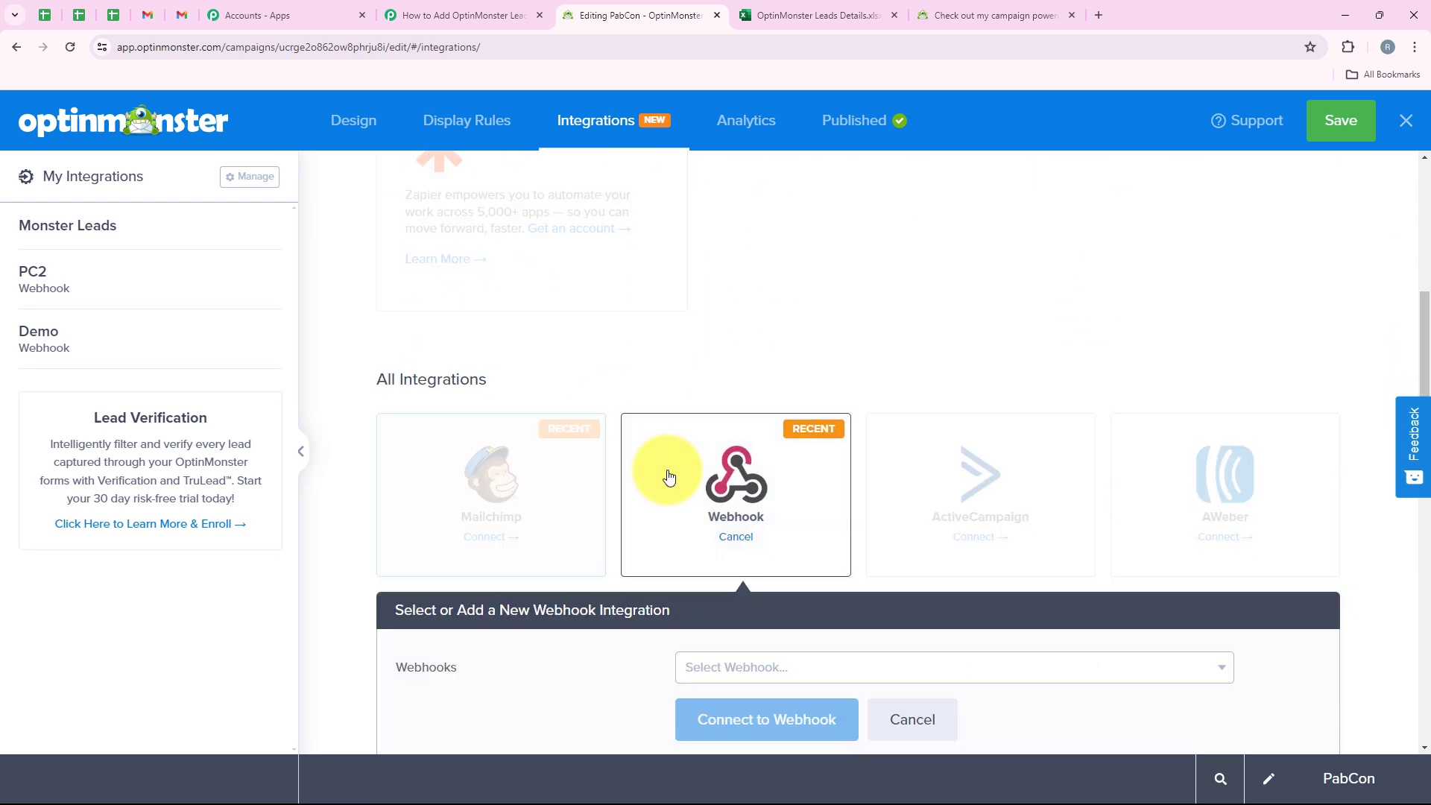
# - Choose to add a new webhook and set its webhook account name to "New Lead"
pyautogui.scroll(-3, 668, 477)
pyautogui.doubleClick(400, 450)
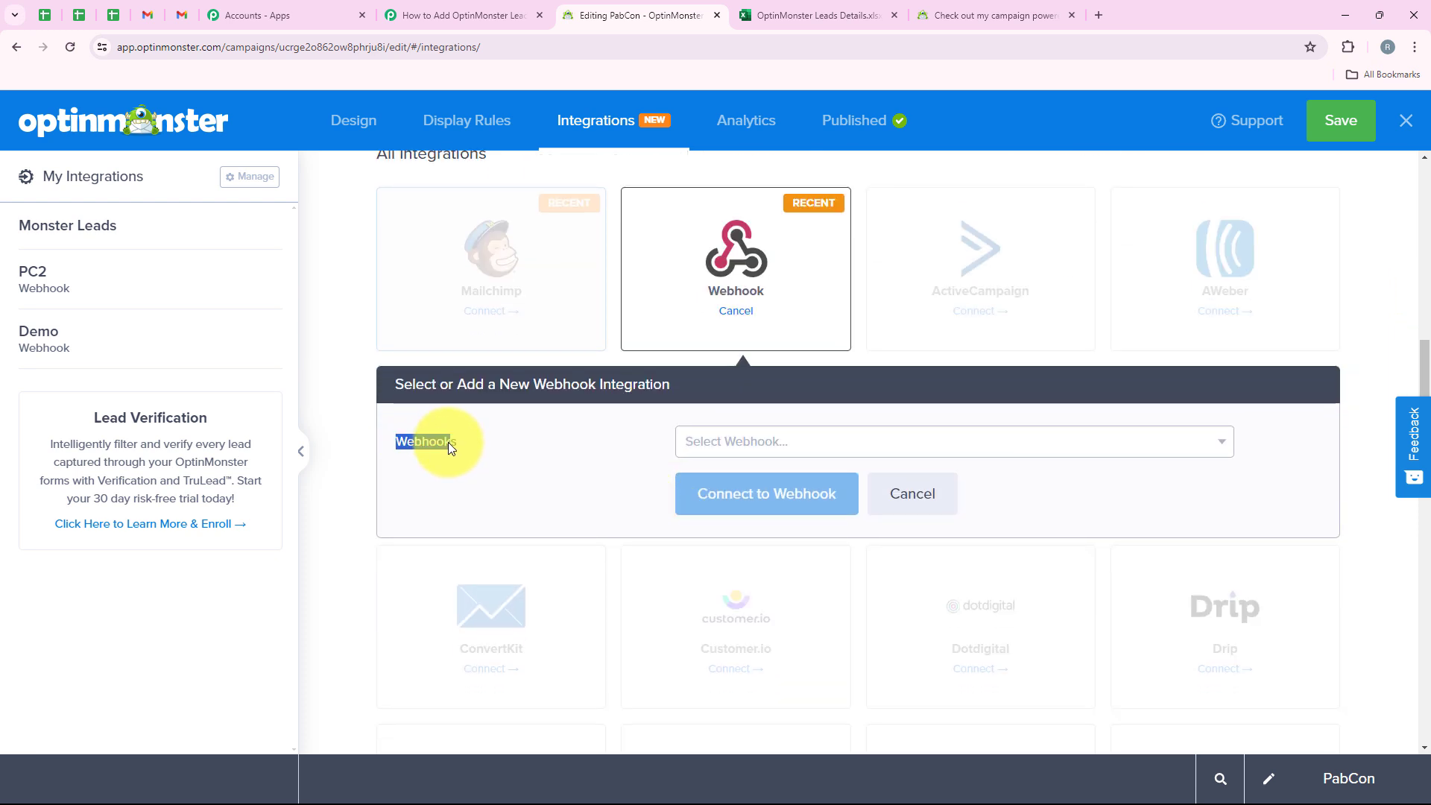
pyautogui.click(724, 444)
pyautogui.click(735, 476)
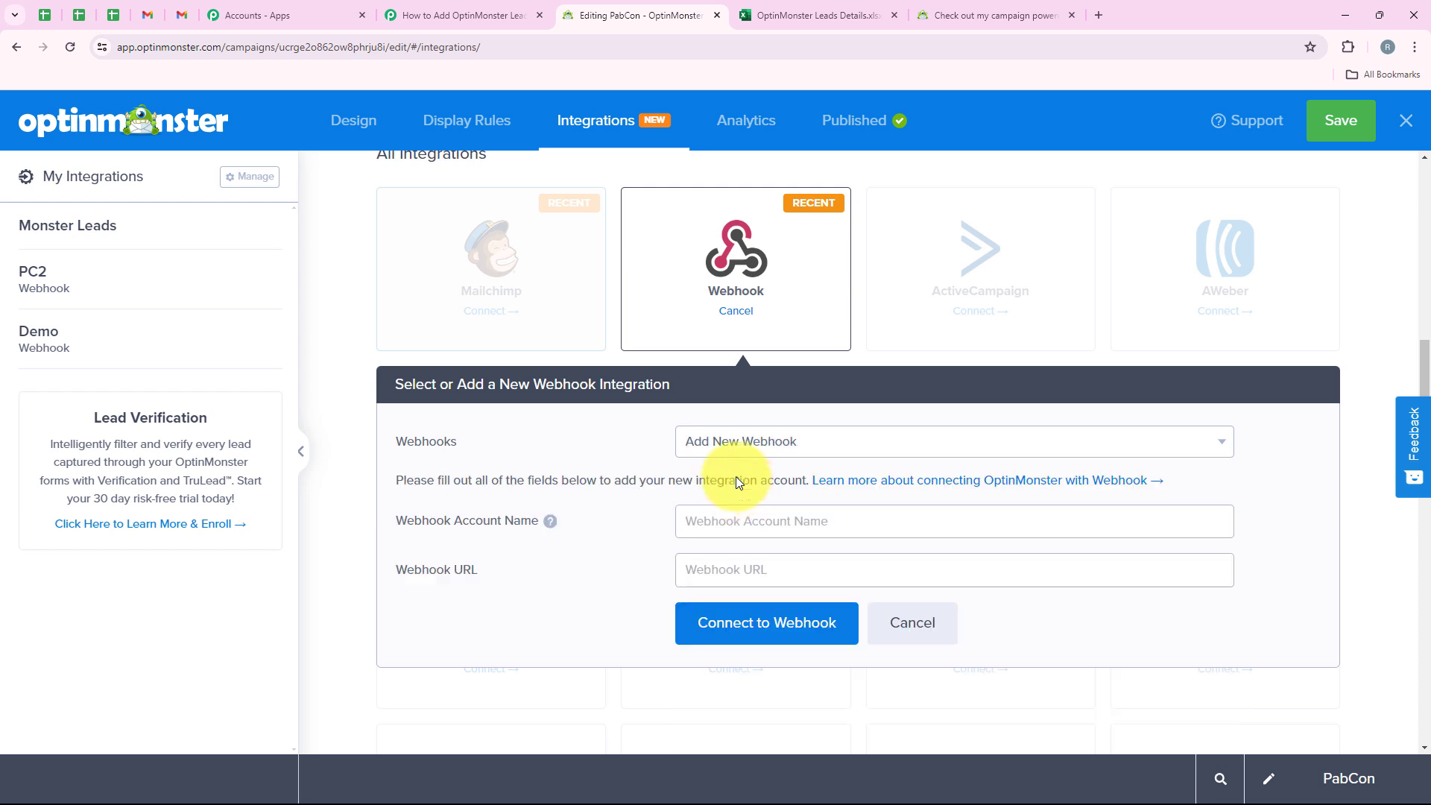
pyautogui.scroll(-1, 451, 492)
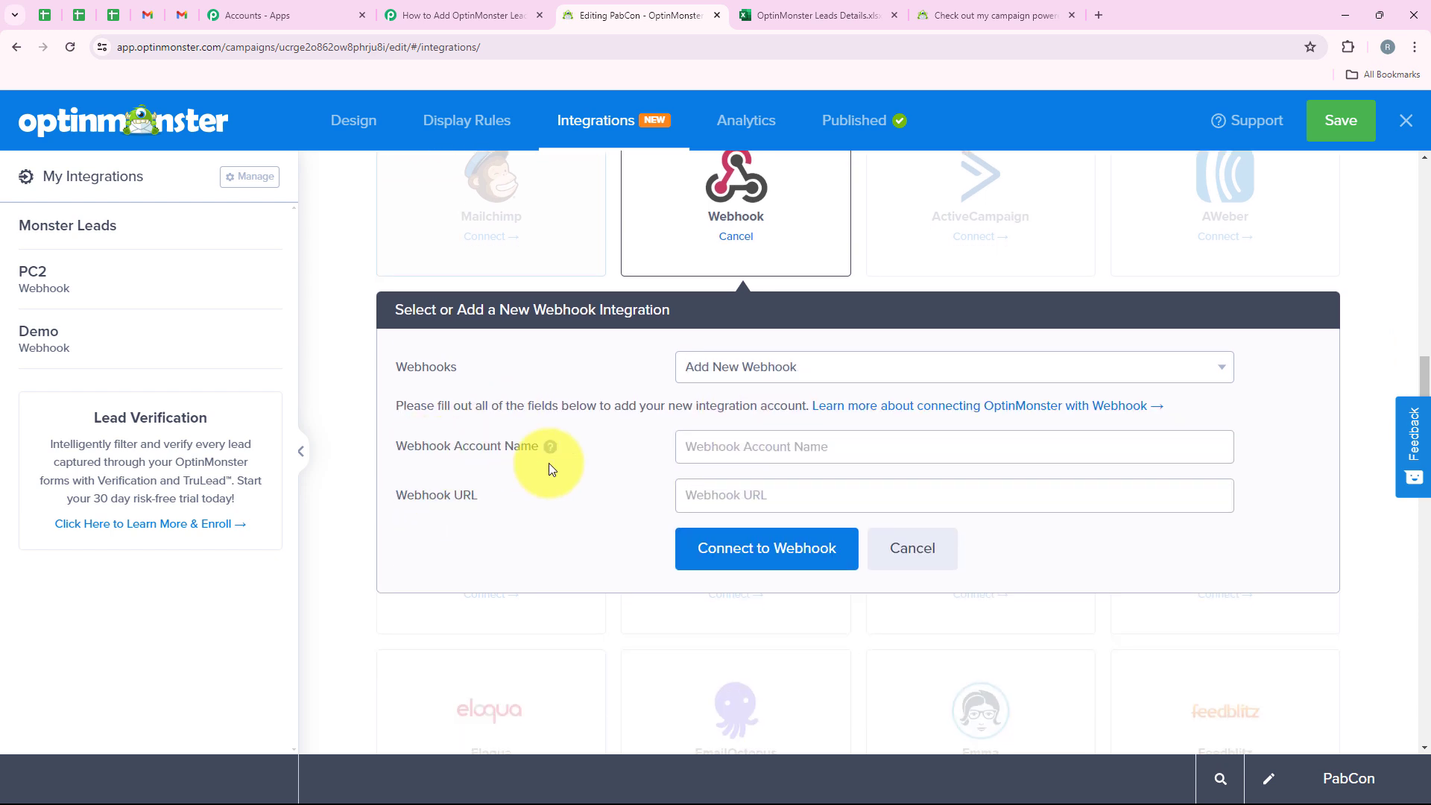
pyautogui.click(770, 446)
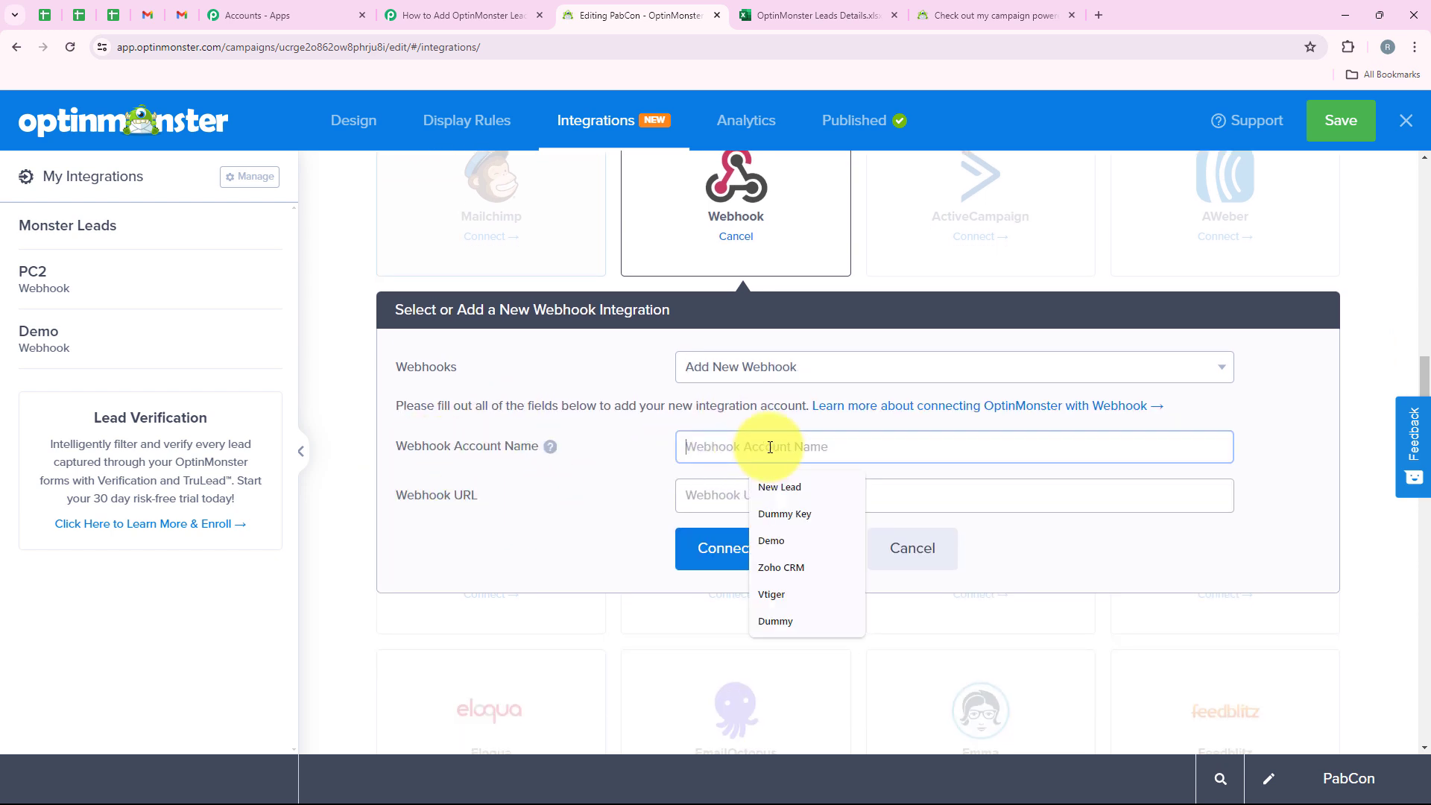
pyautogui.click(798, 484)
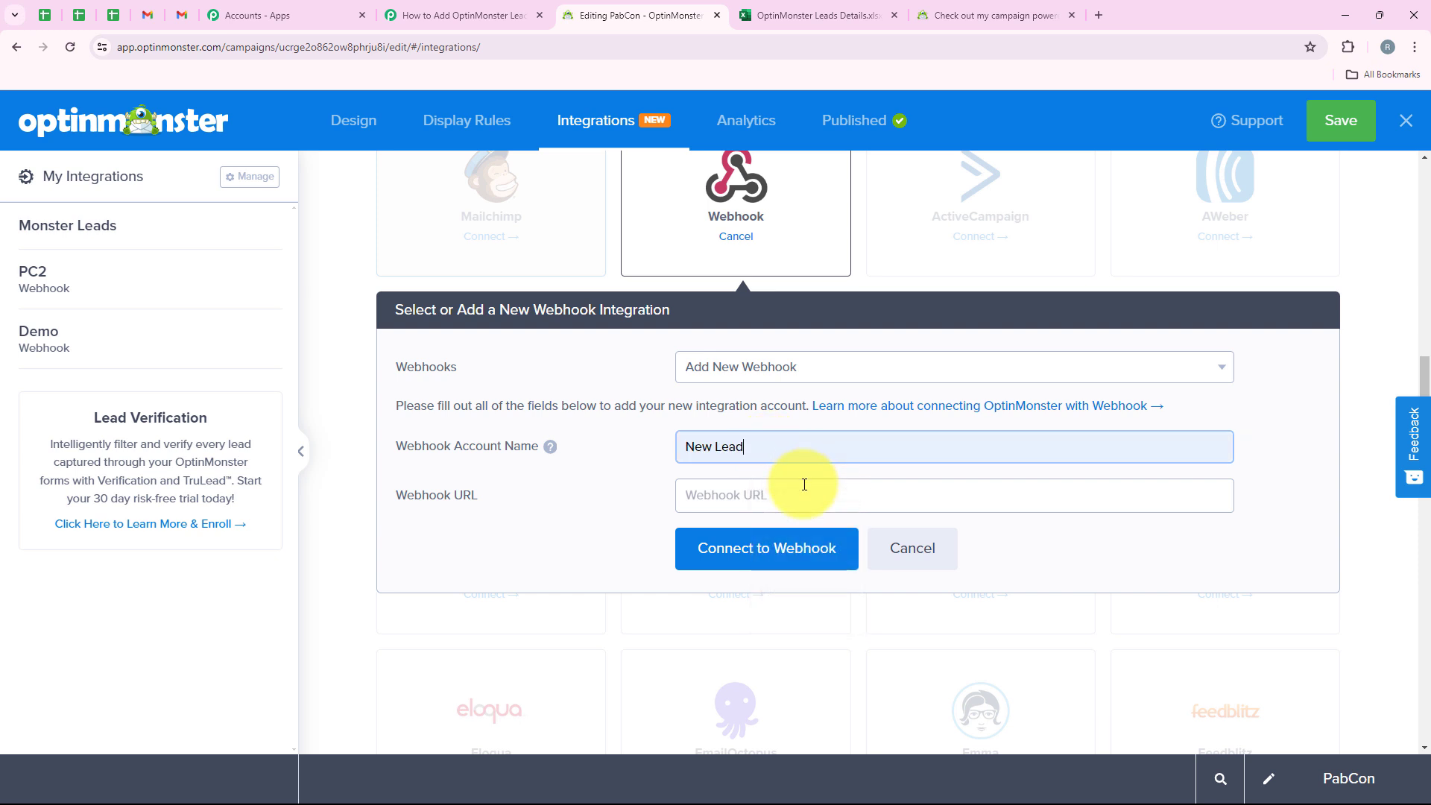
# - Paste the copied Pabbly webhook URL into the new integration and connect it to the campaign
pyautogui.click(769, 489)
pyautogui.rightClick(779, 480)
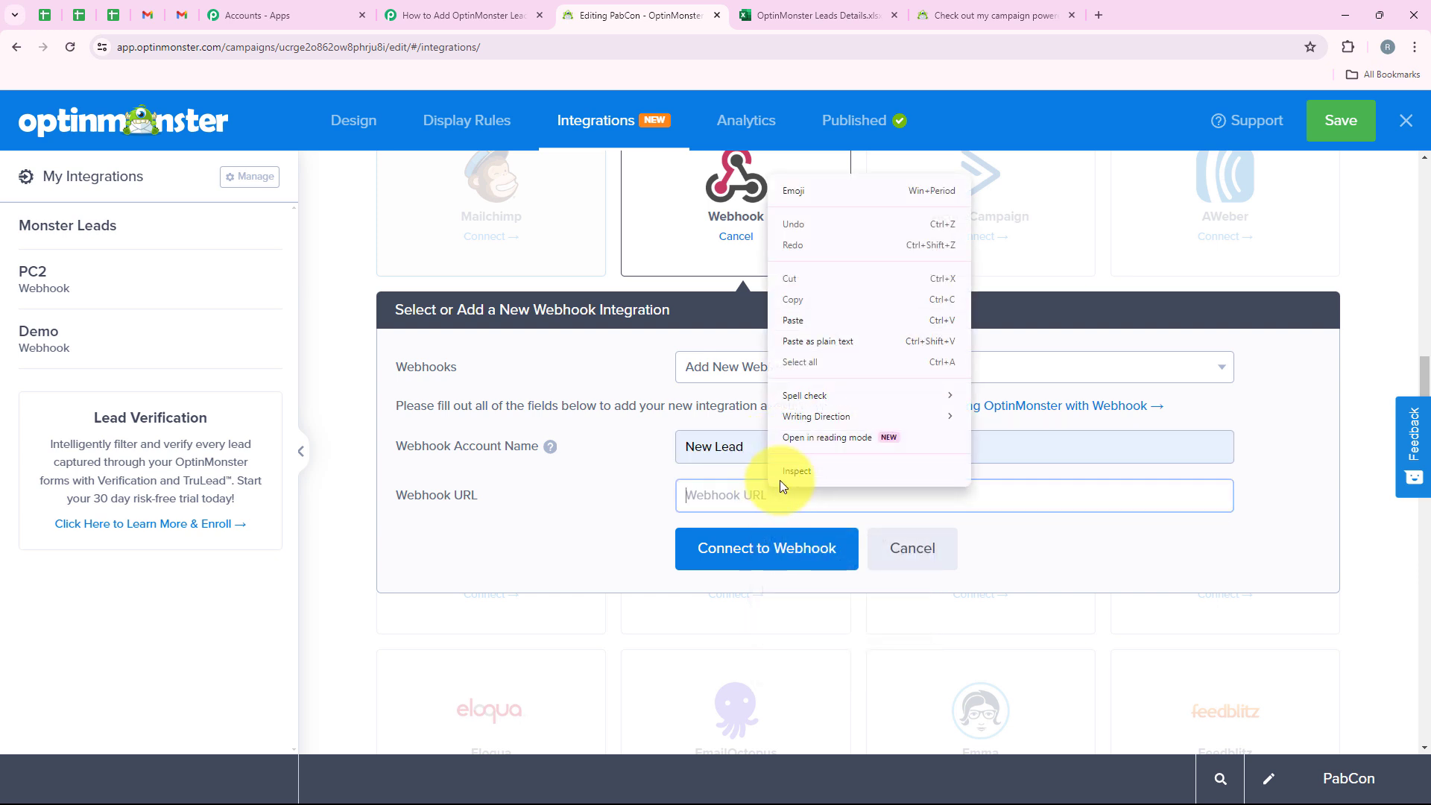
pyautogui.click(819, 313)
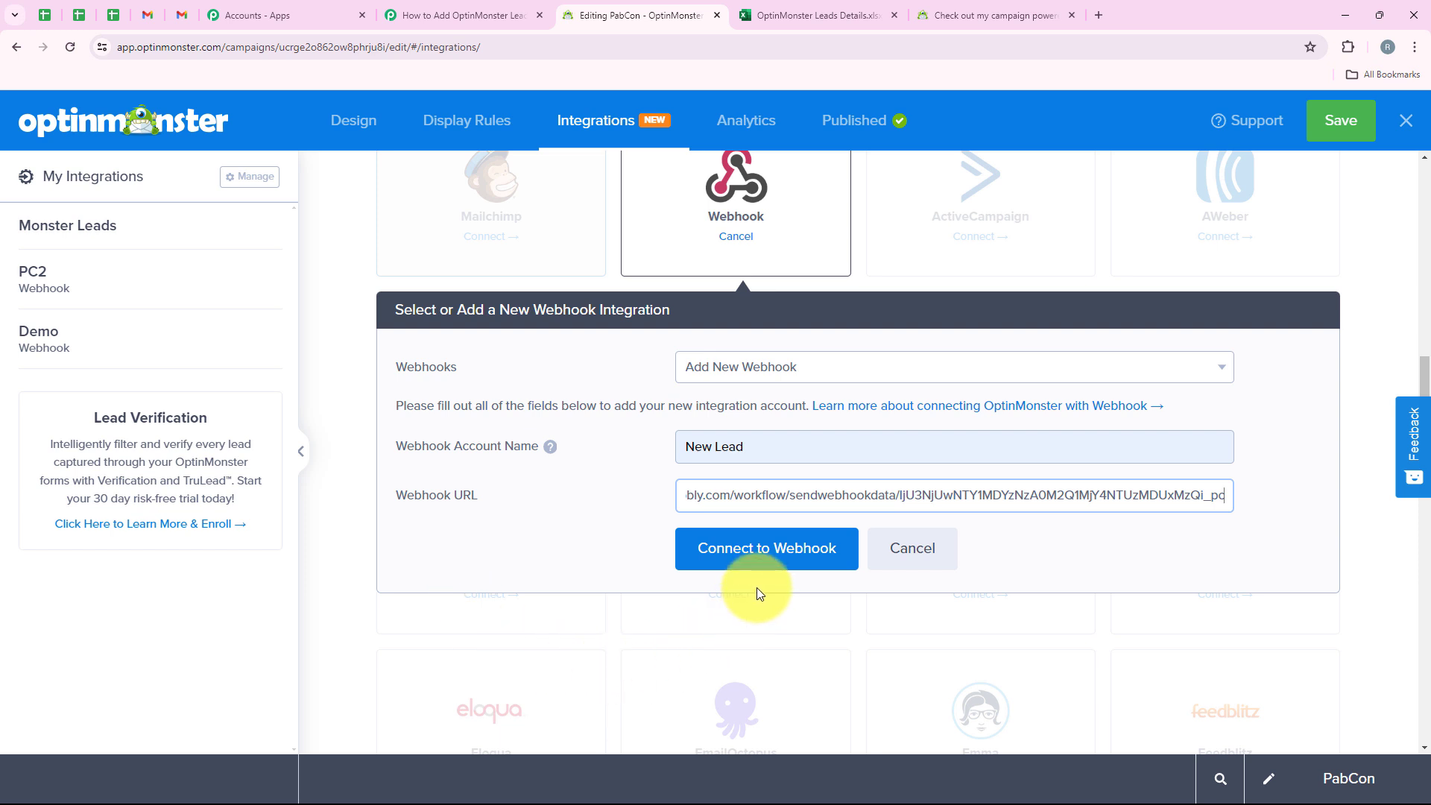
pyautogui.click(770, 568)
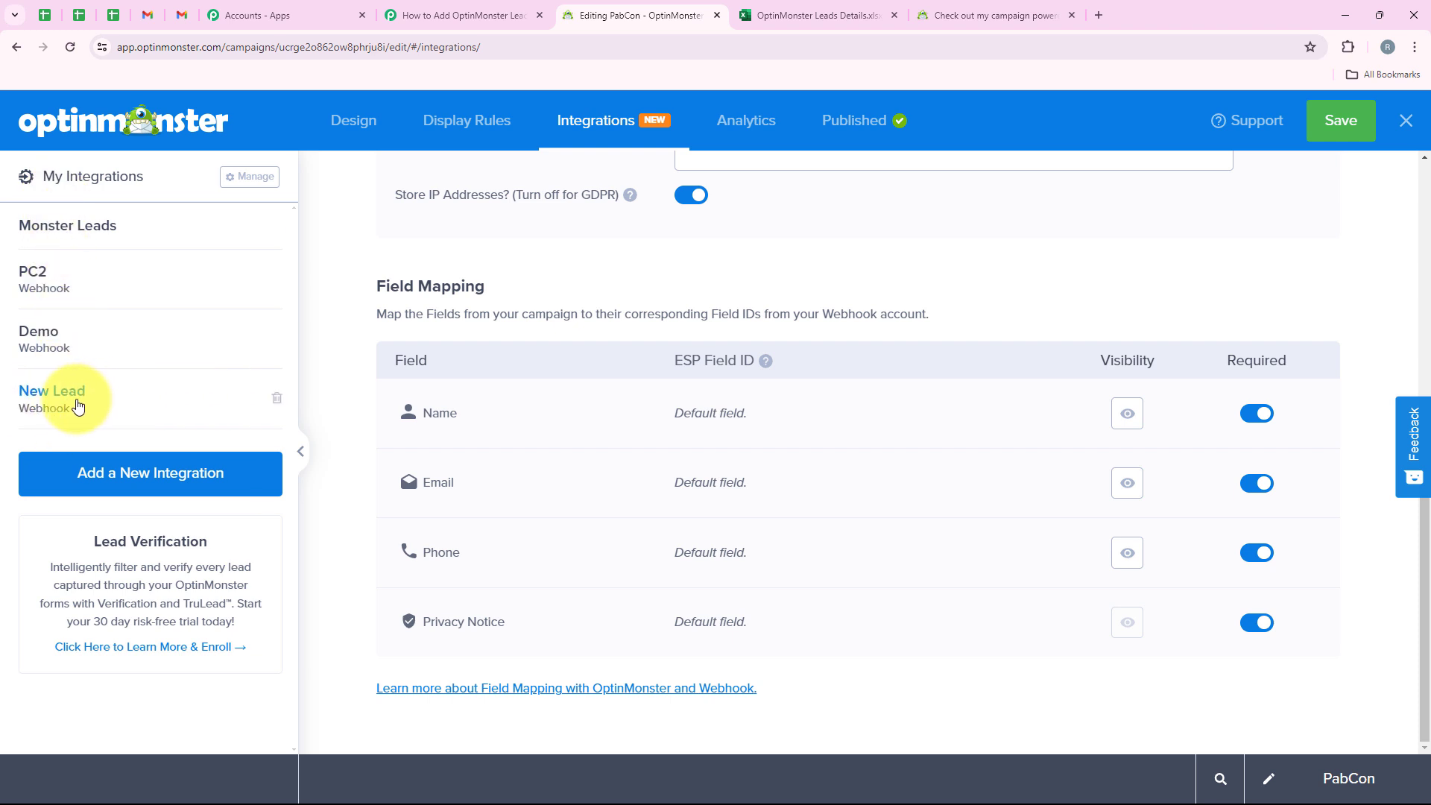
# - Switch to Pabbly Connect and review the test response captured by the trigger, including its campaign title
pyautogui.click(458, 15)
pyautogui.scroll(-4, 515, 119)
pyautogui.scroll(-5, 515, 119)
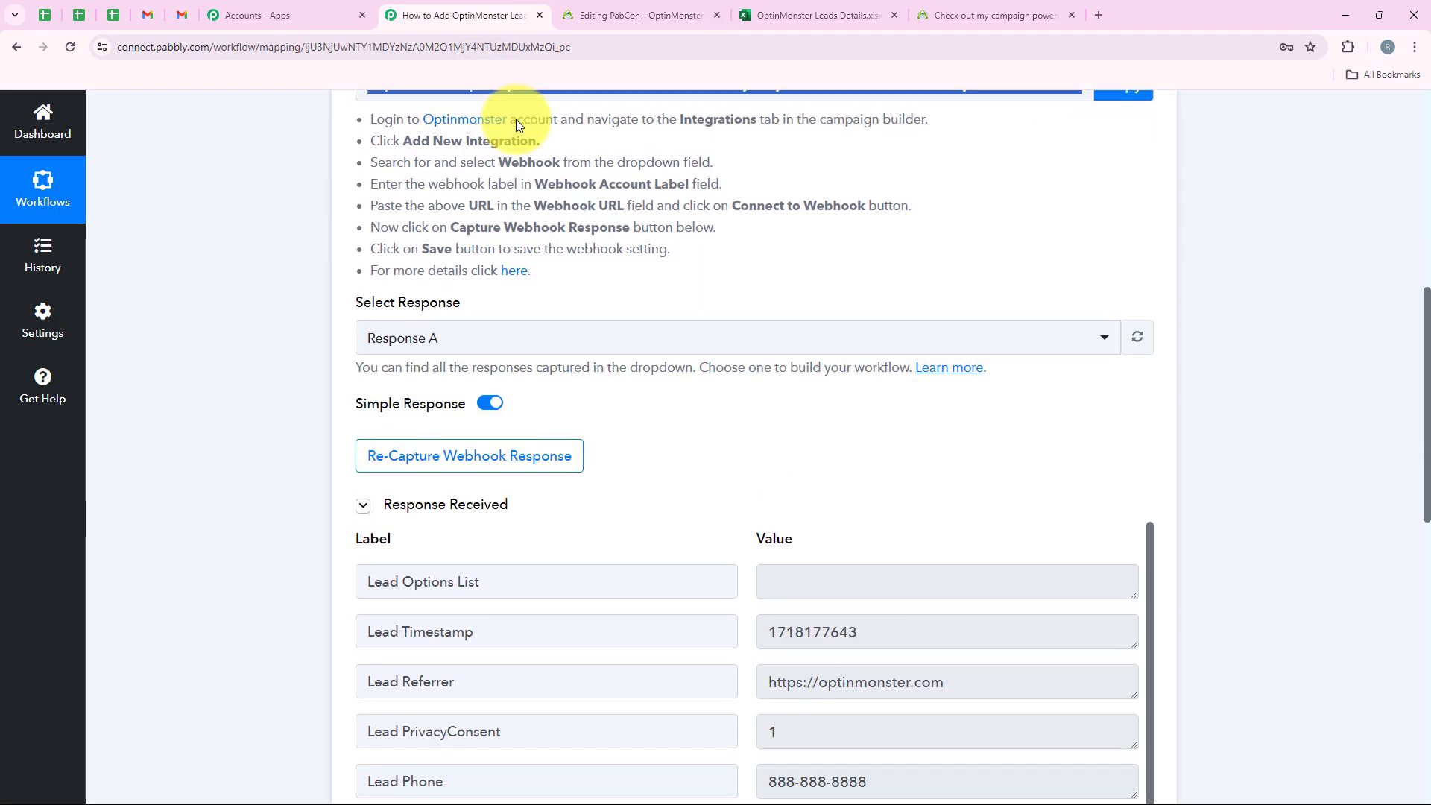
pyautogui.scroll(-2, 697, 426)
pyautogui.scroll(-1, 698, 427)
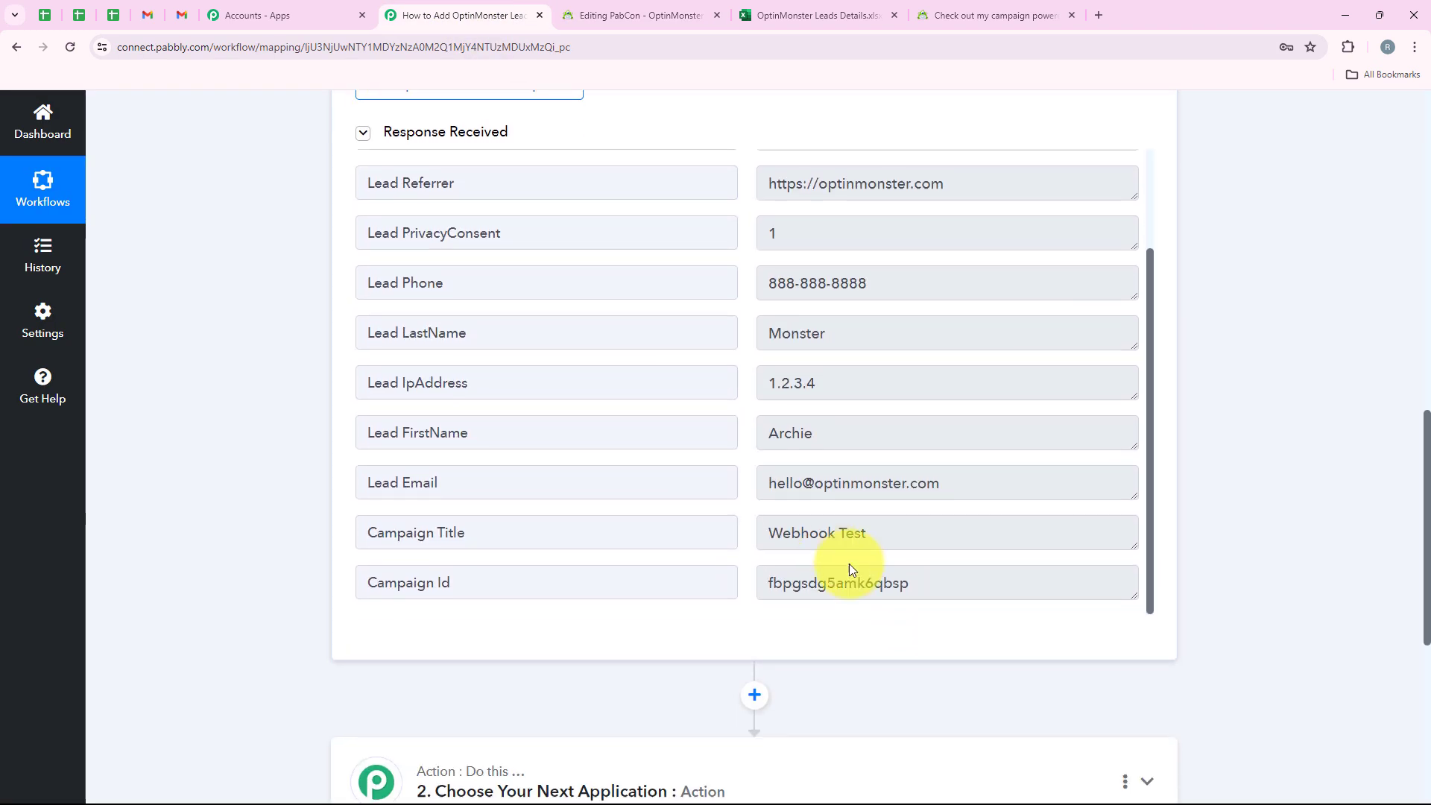
pyautogui.moveTo(901, 534); pyautogui.dragTo(677, 529)
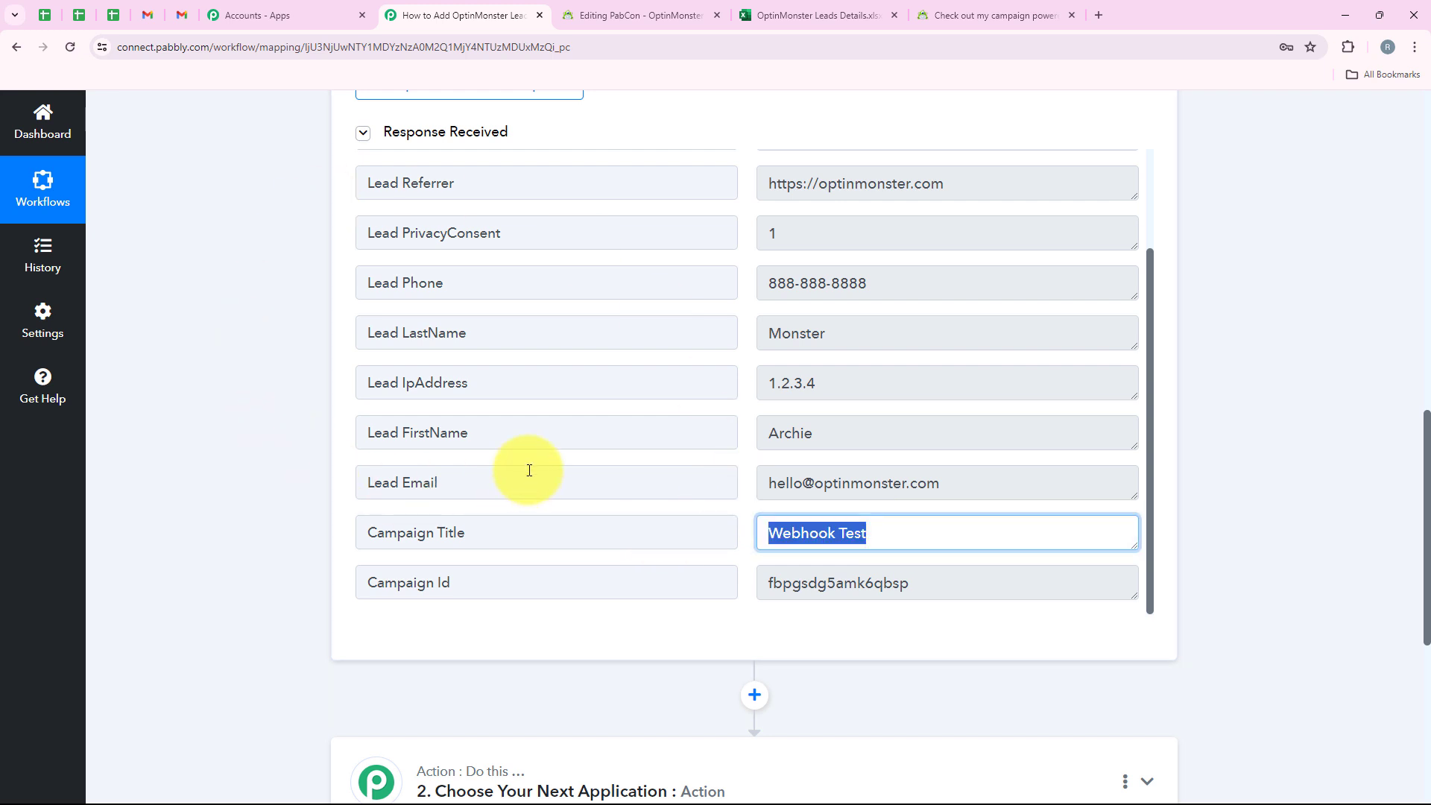
# - Recapture the webhook response of the OptinMonster New Lead trigger, agreeing to the recapture
pyautogui.scroll(4, 338, 494)
pyautogui.scroll(4, 340, 494)
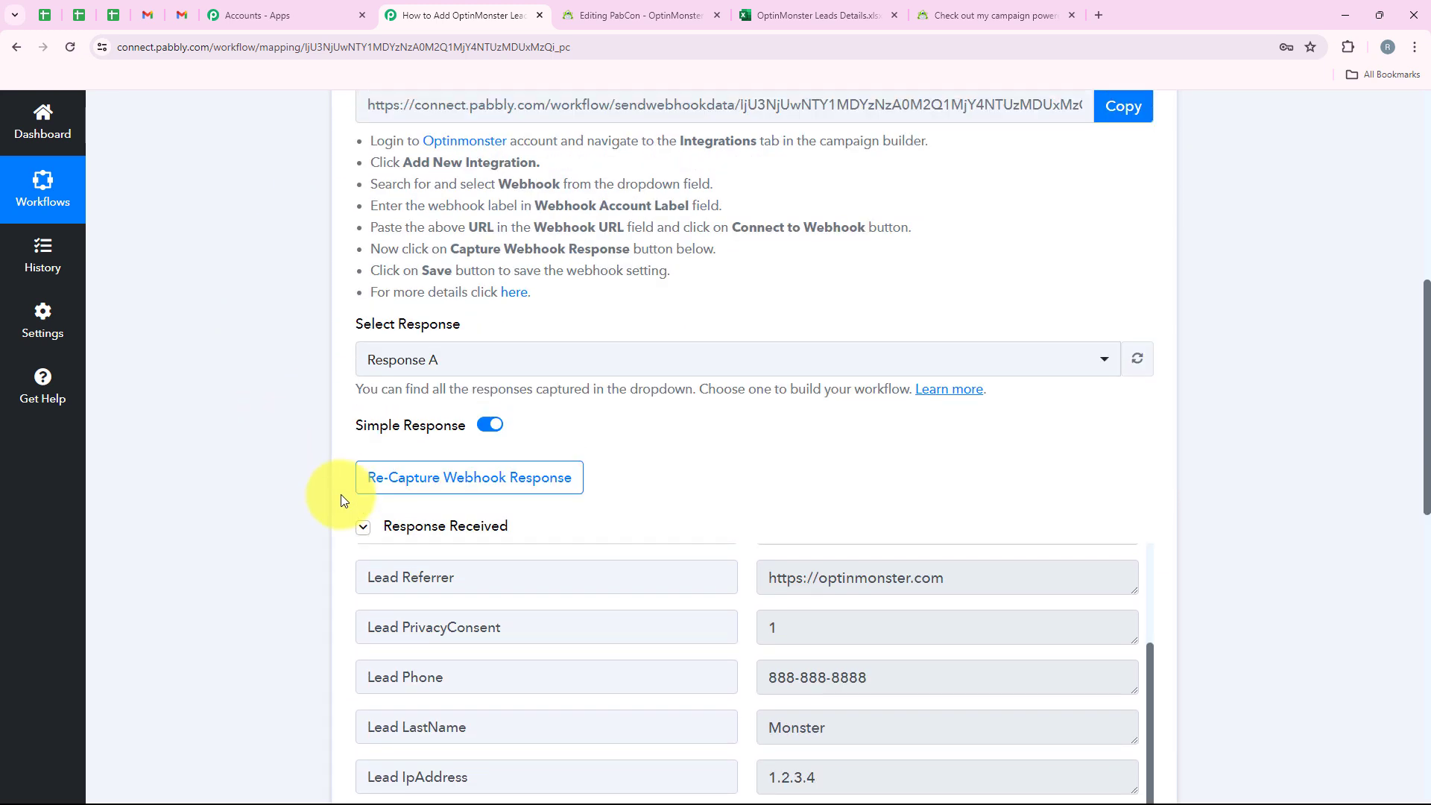
pyautogui.scroll(-3, 496, 410)
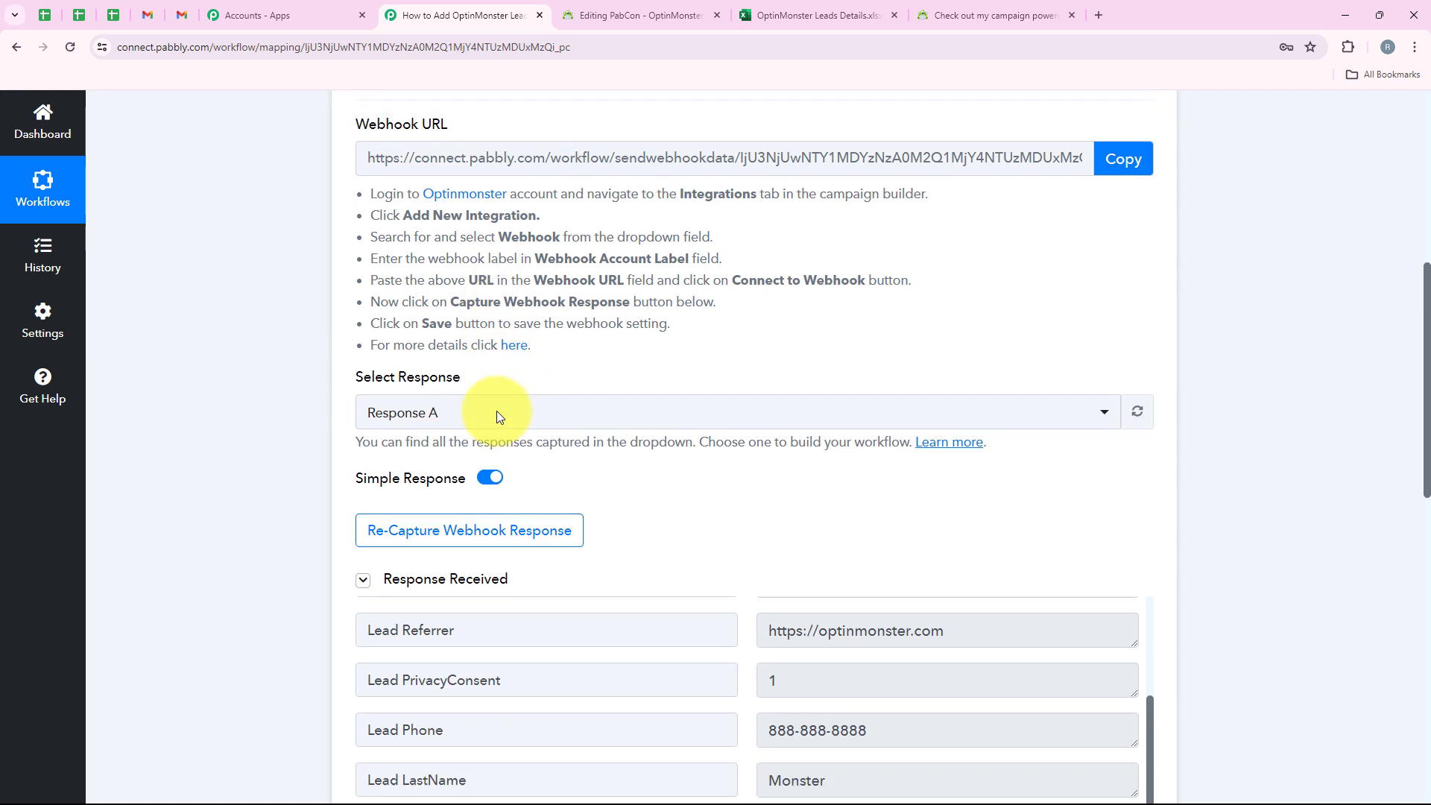
pyautogui.click(480, 463)
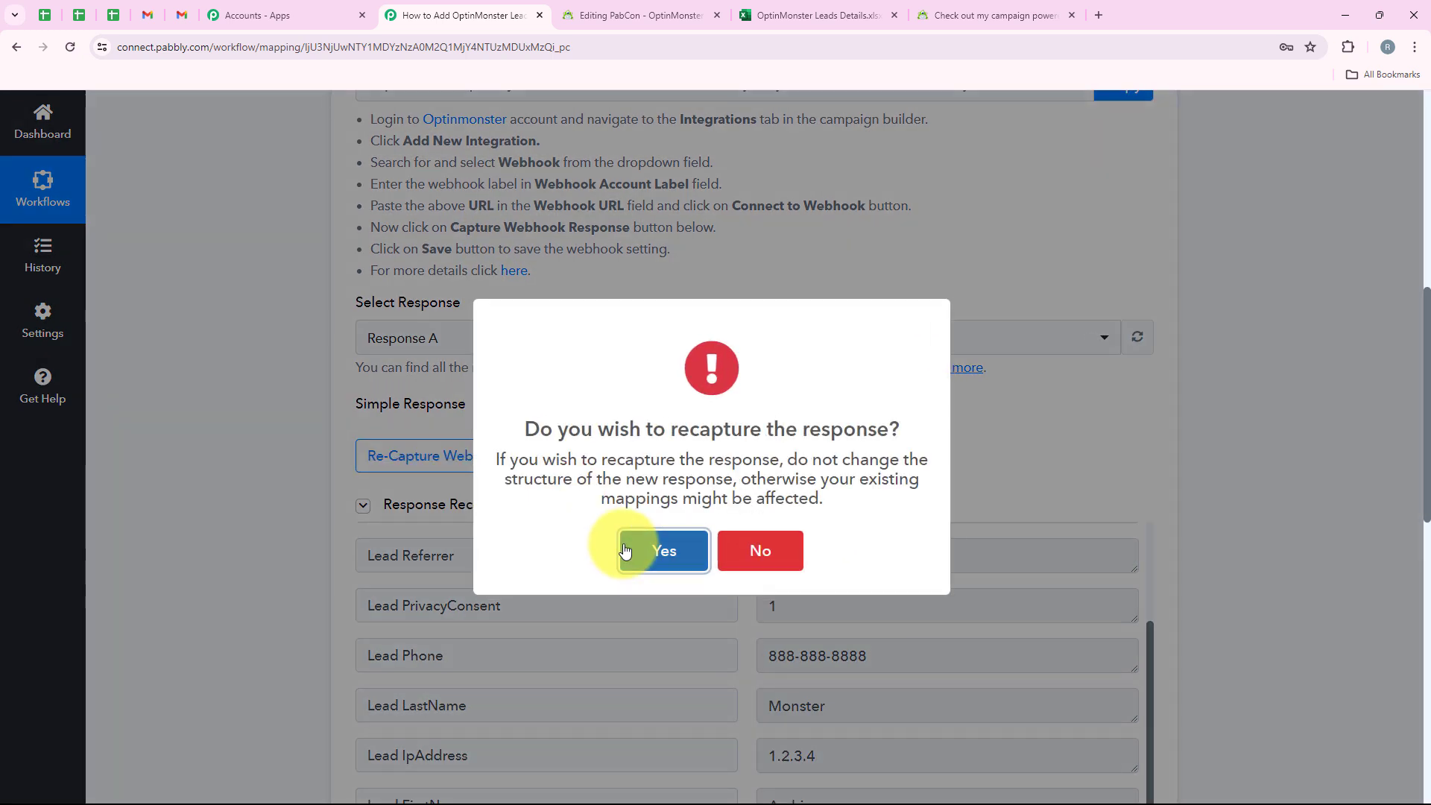
pyautogui.click(660, 552)
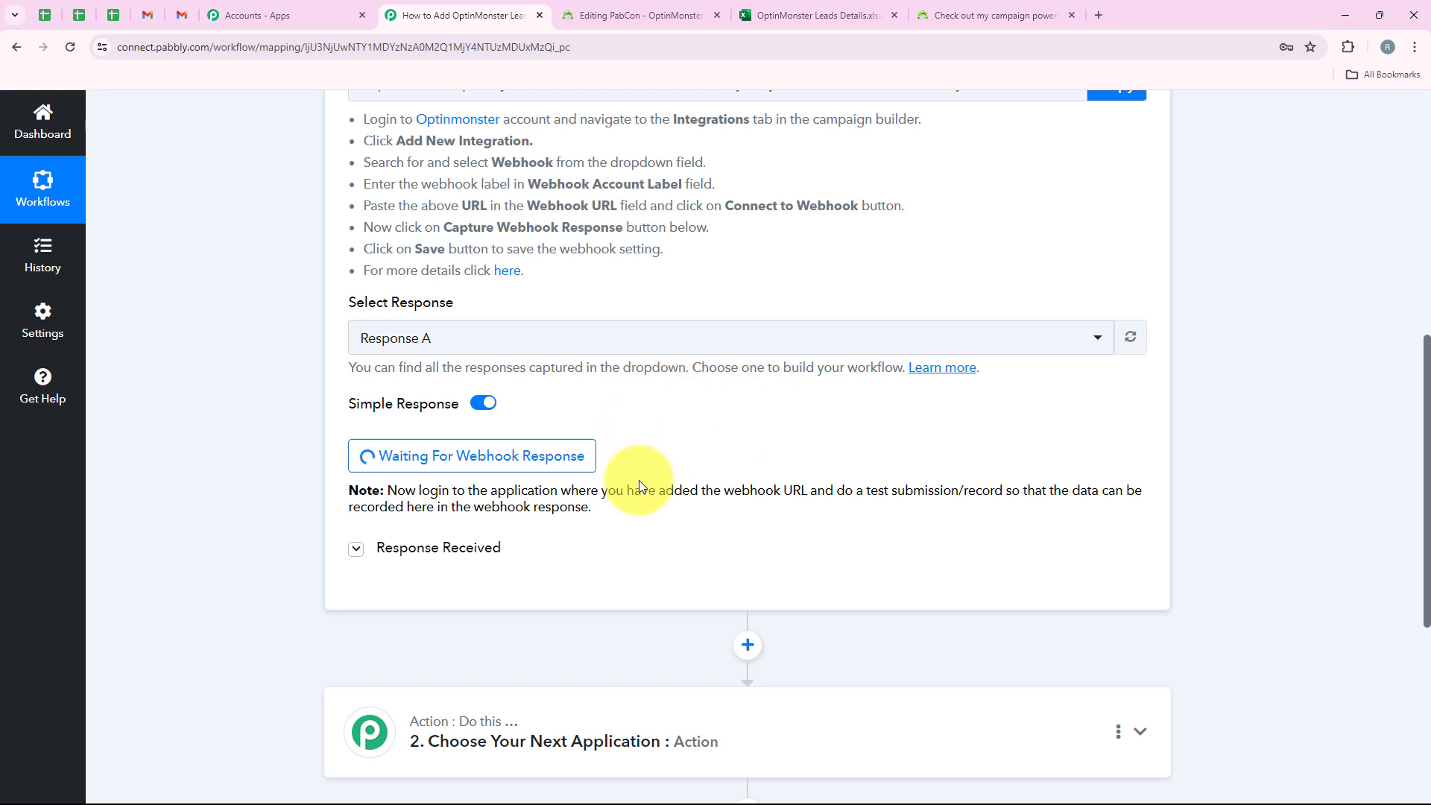
# - Switch to the live campaign page, choose to sign up, and fill in the test lead's name, email and phone number
pyautogui.click(959, 9)
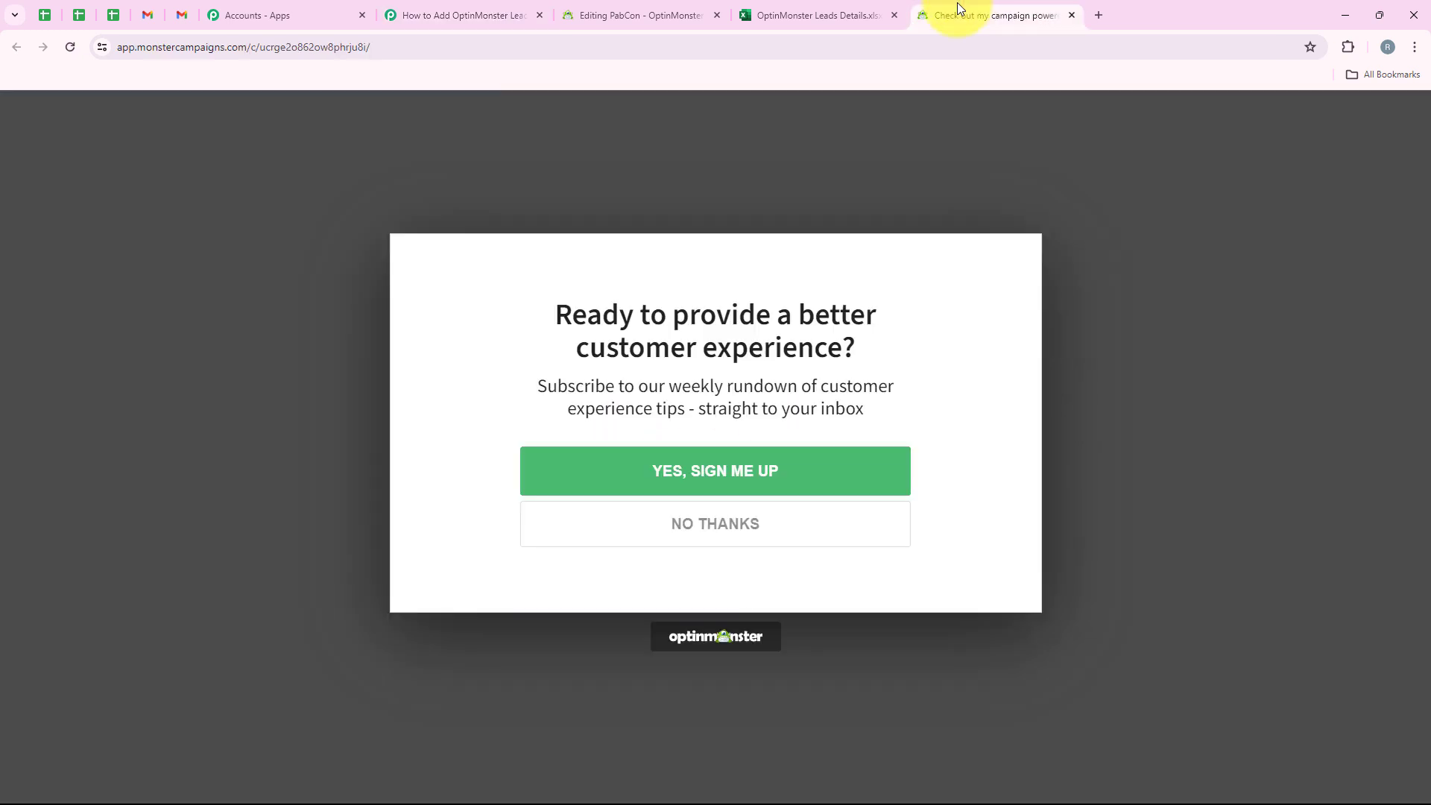
pyautogui.click(742, 480)
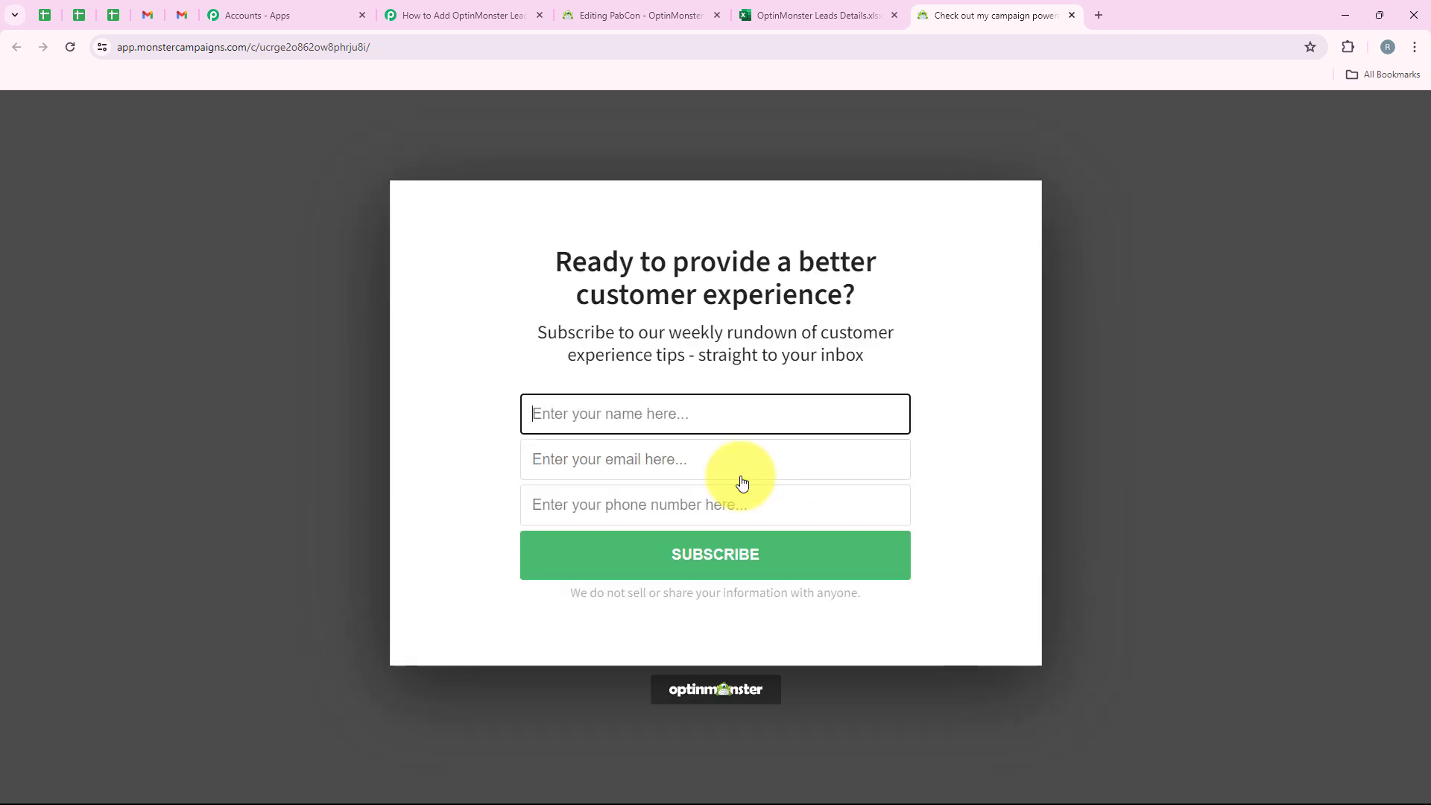
pyautogui.click(642, 416)
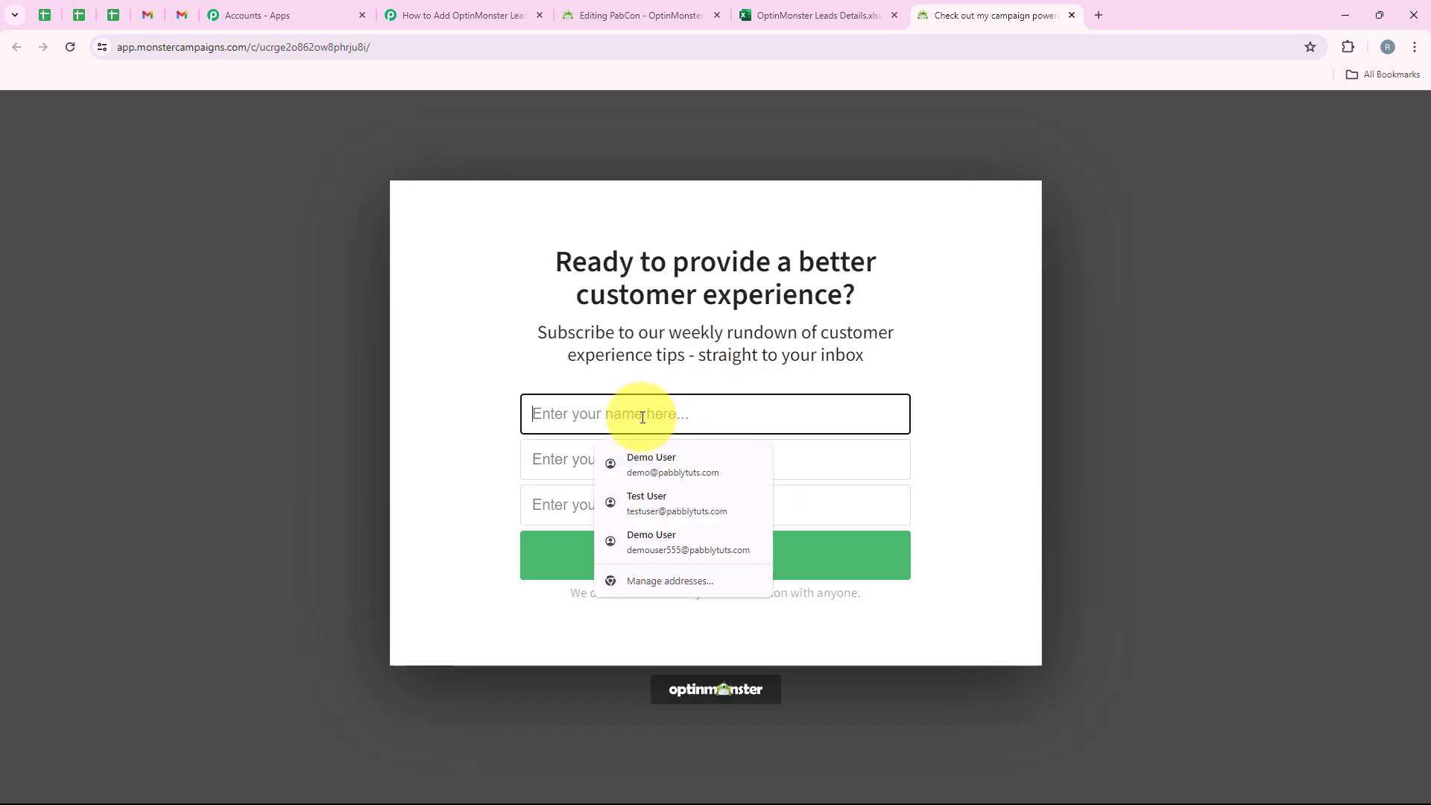
pyautogui.click(661, 458)
pyautogui.moveTo(653, 419); pyautogui.dragTo(683, 462)
pyautogui.click(538, 456)
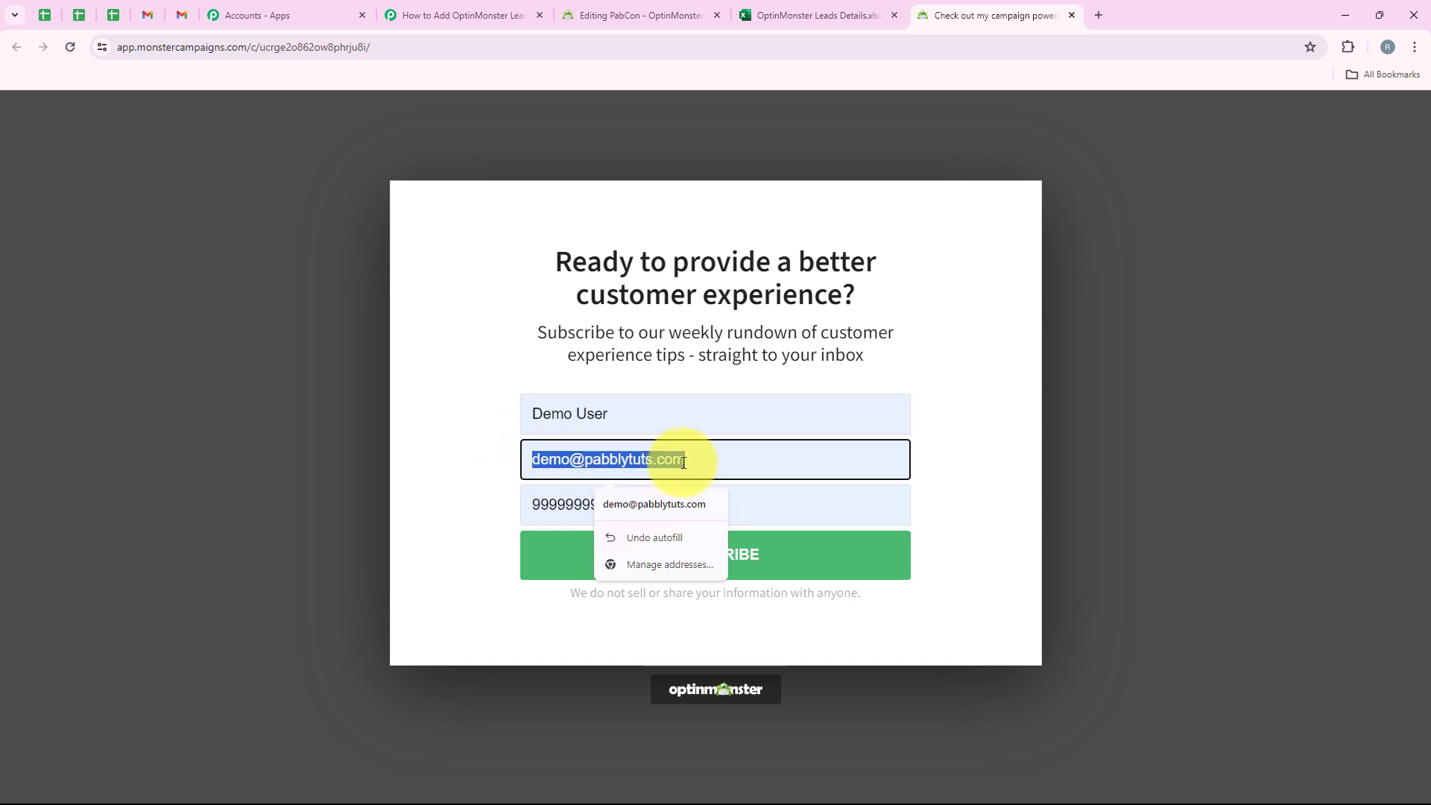
pyautogui.click(536, 507)
pyautogui.moveTo(535, 505); pyautogui.dragTo(632, 502)
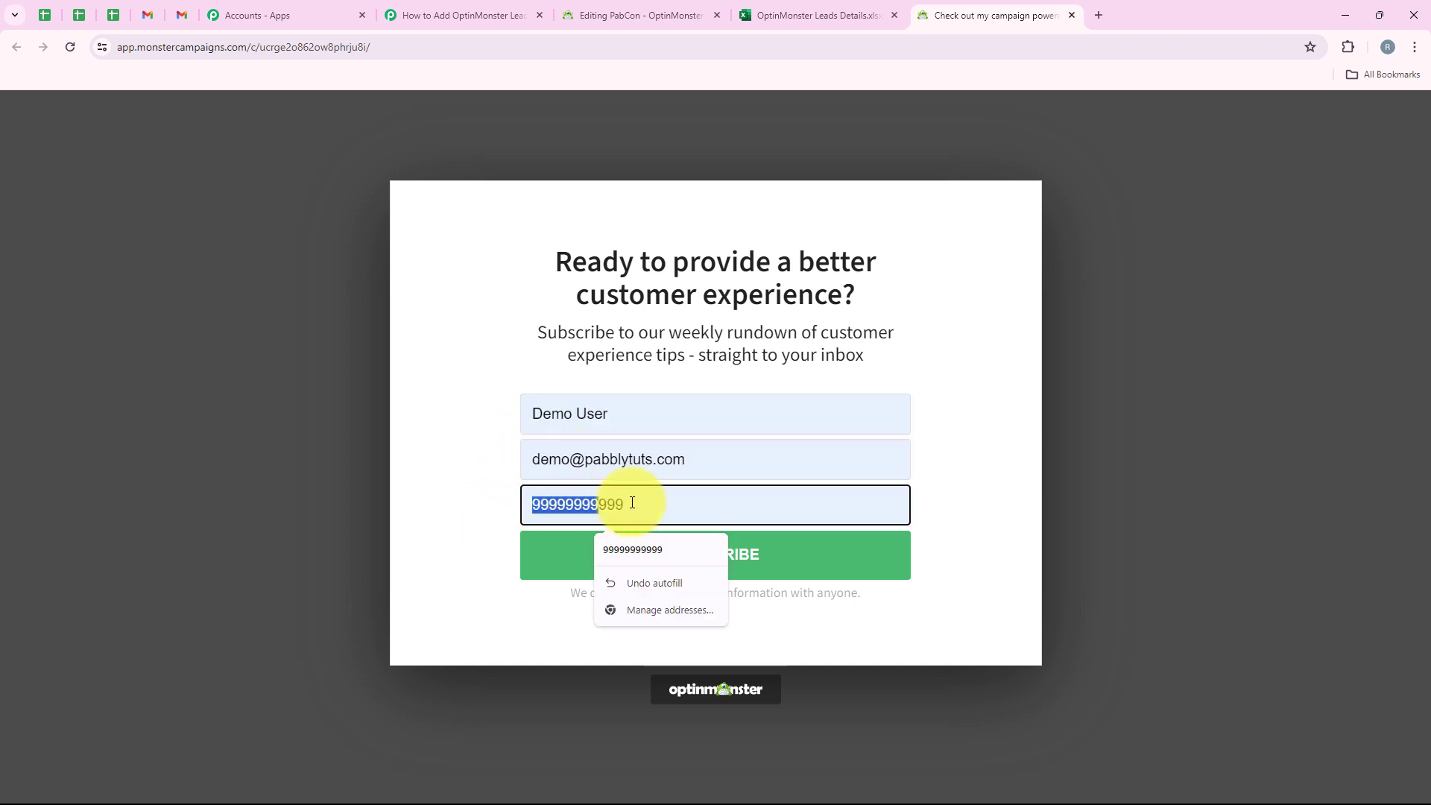
pyautogui.click(449, 368)
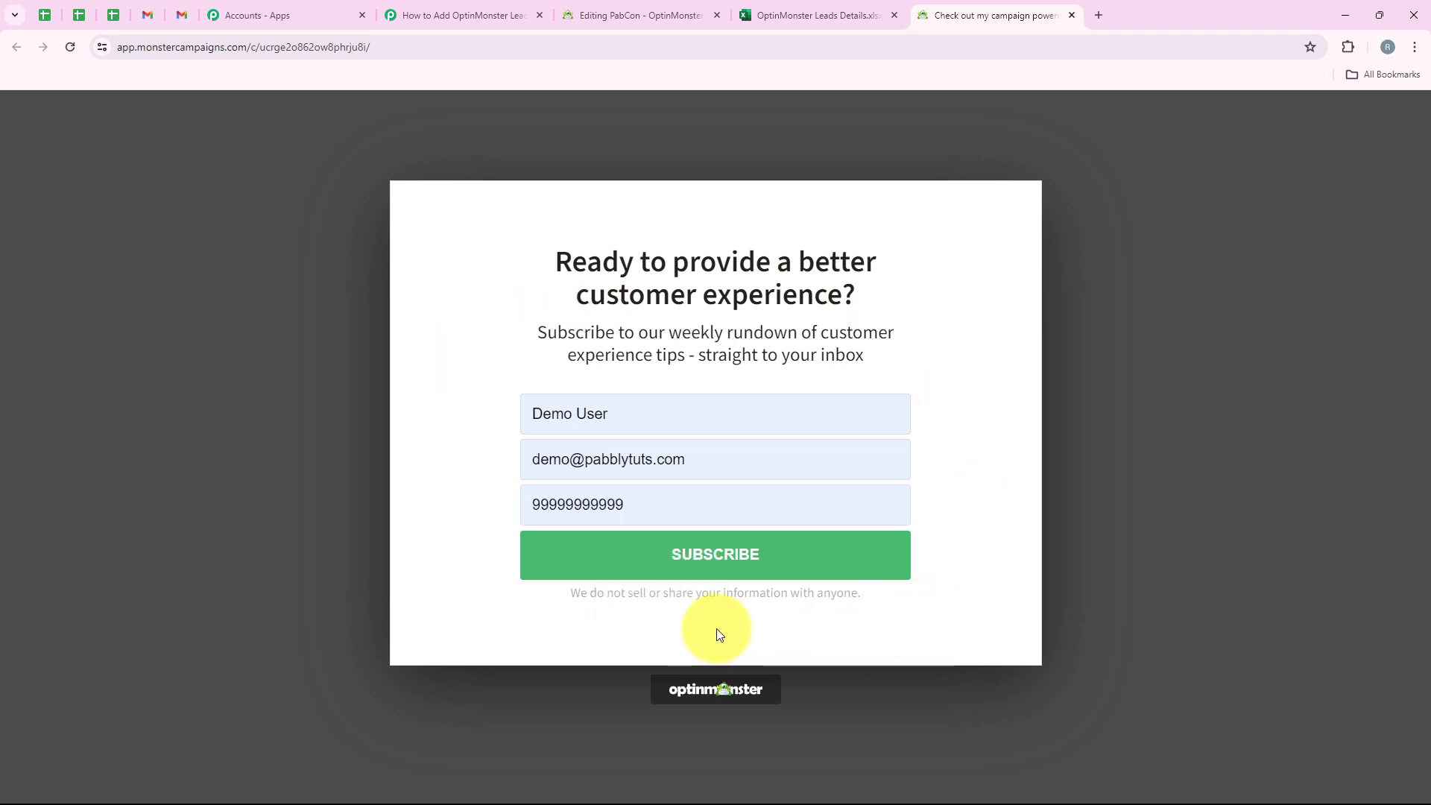
# - Submit the test lead's subscription form on the campaign page
pyautogui.click(662, 575)
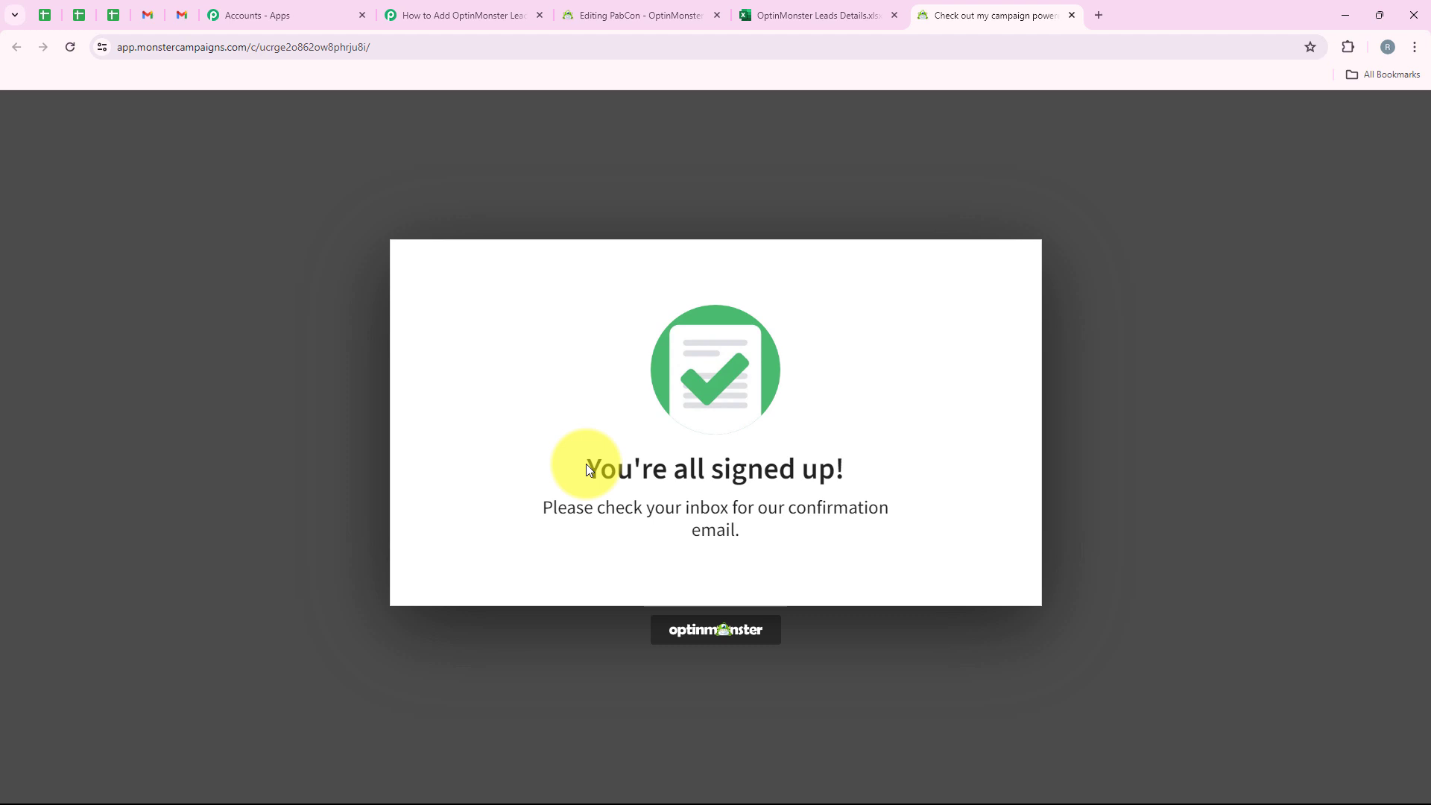
pyautogui.moveTo(586, 466); pyautogui.dragTo(874, 491)
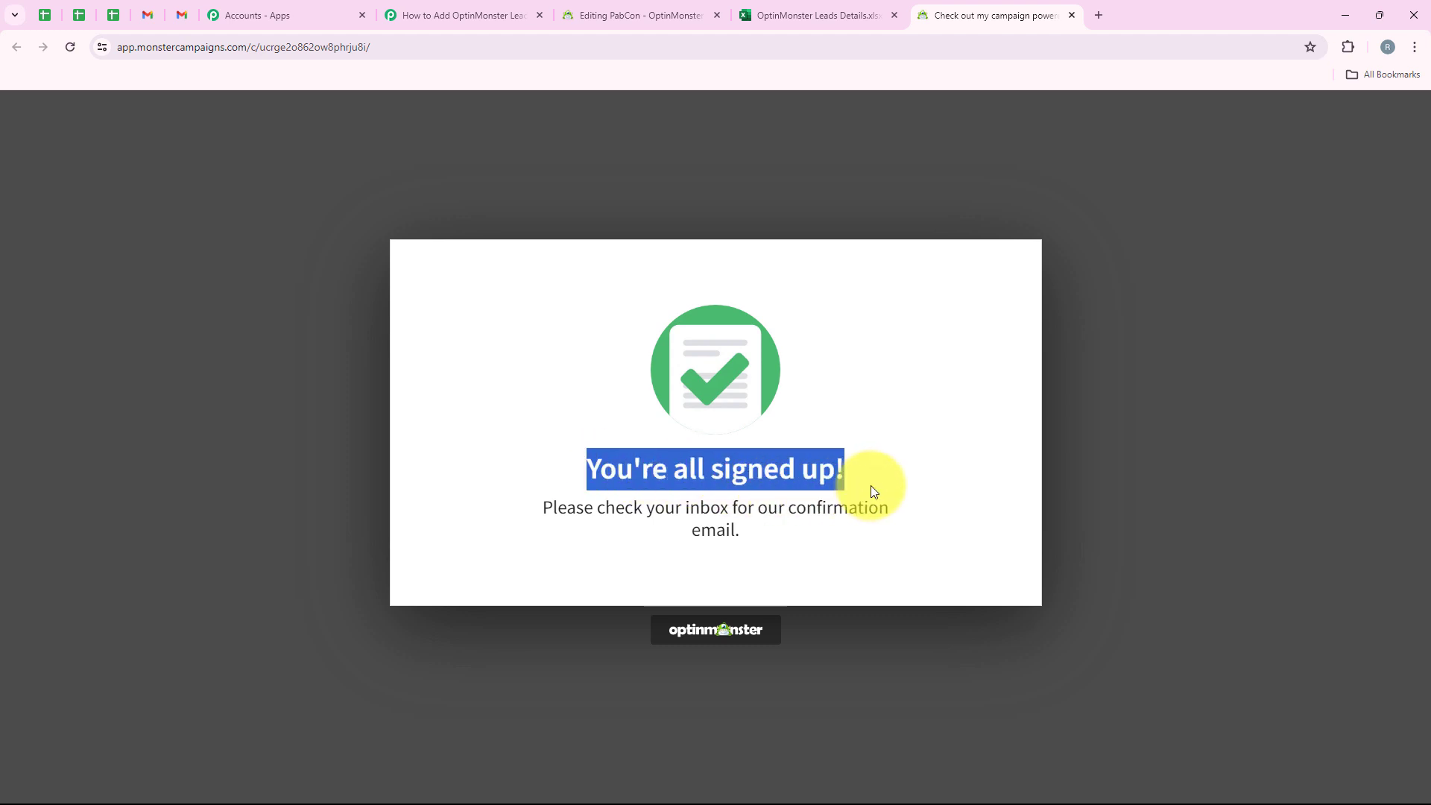
pyautogui.click(905, 398)
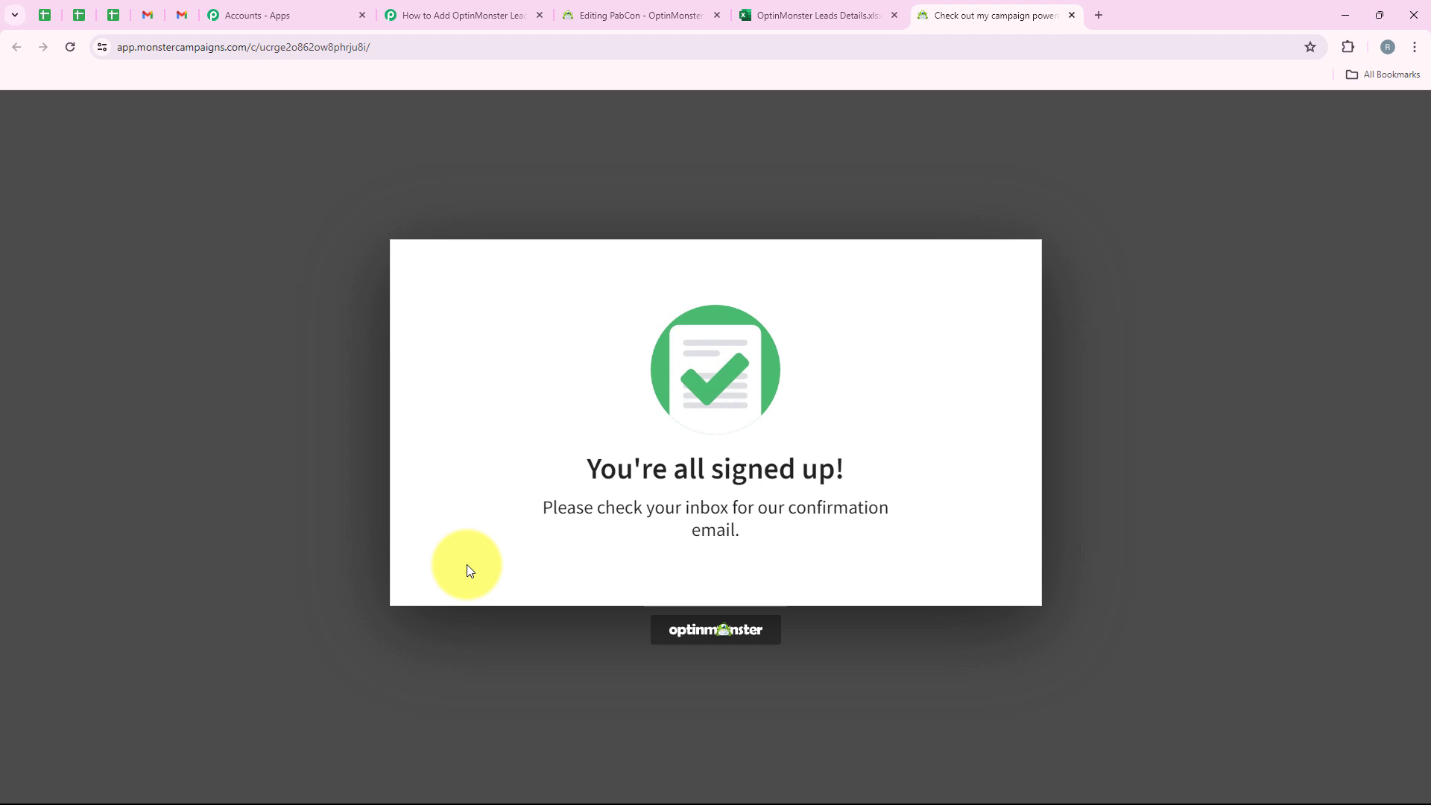
# - Switch to Pabbly Connect and examine the lead's phone, name and email fields in the newly captured response
pyautogui.click(440, 13)
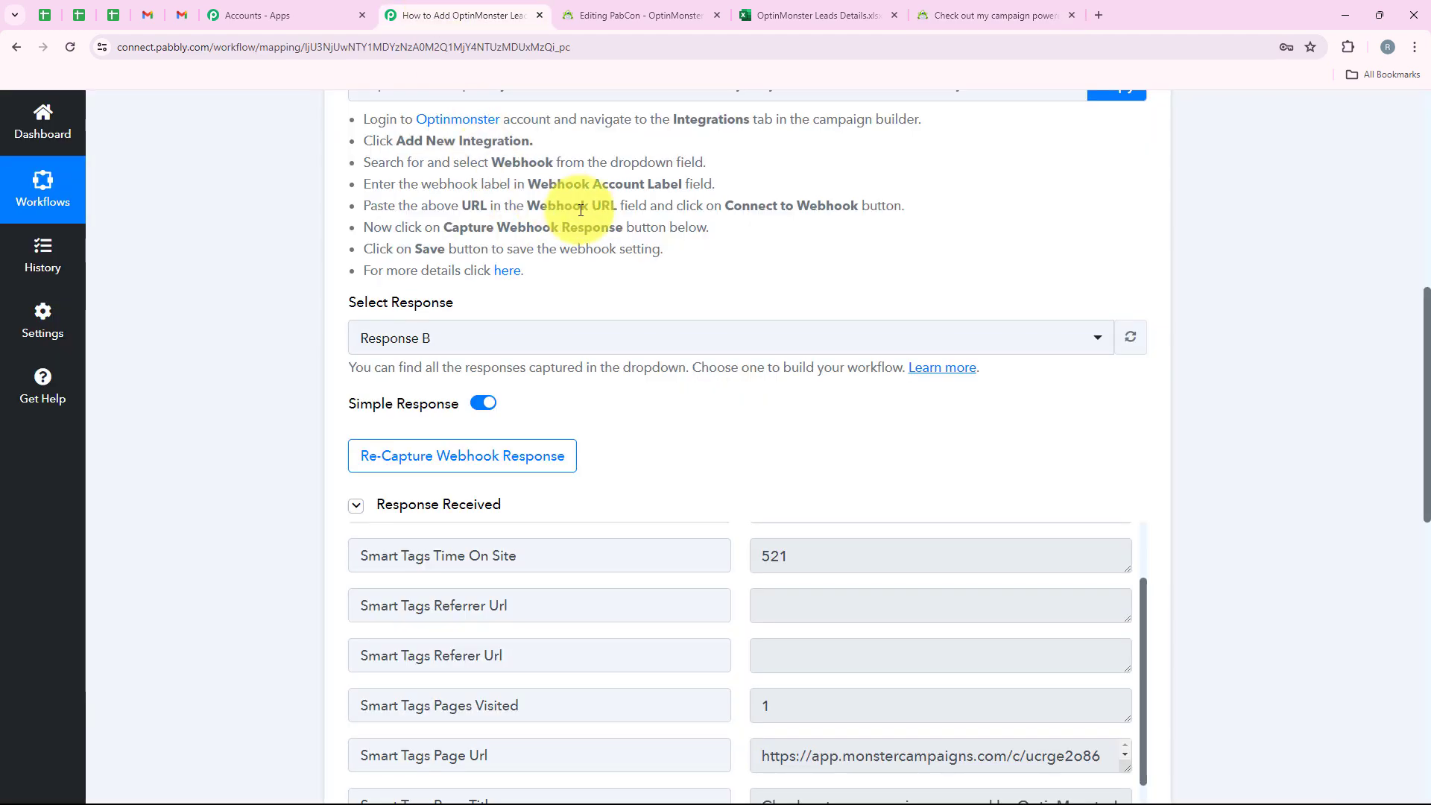
pyautogui.scroll(-3, 830, 360)
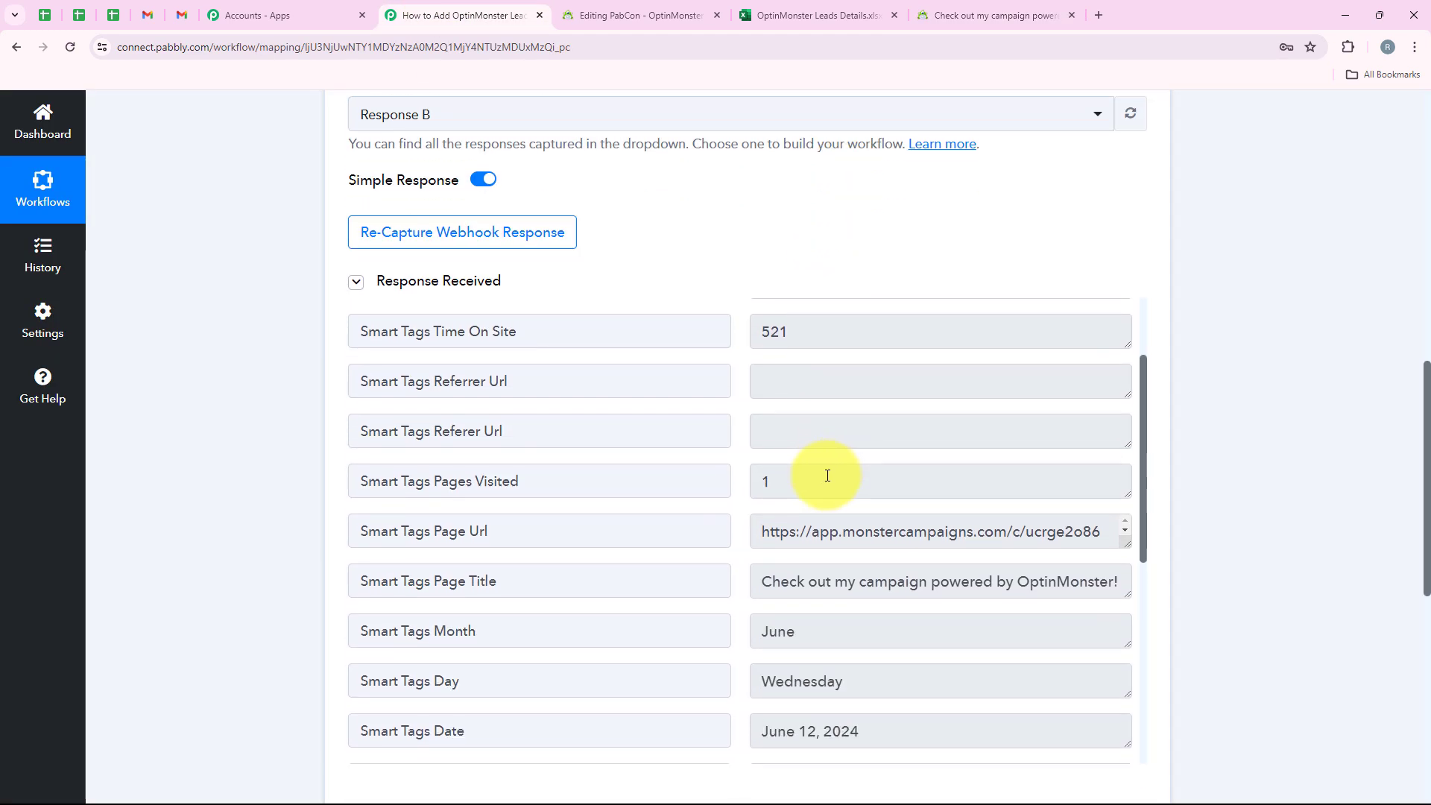
pyautogui.scroll(2, 827, 475)
pyautogui.scroll(-5, 827, 475)
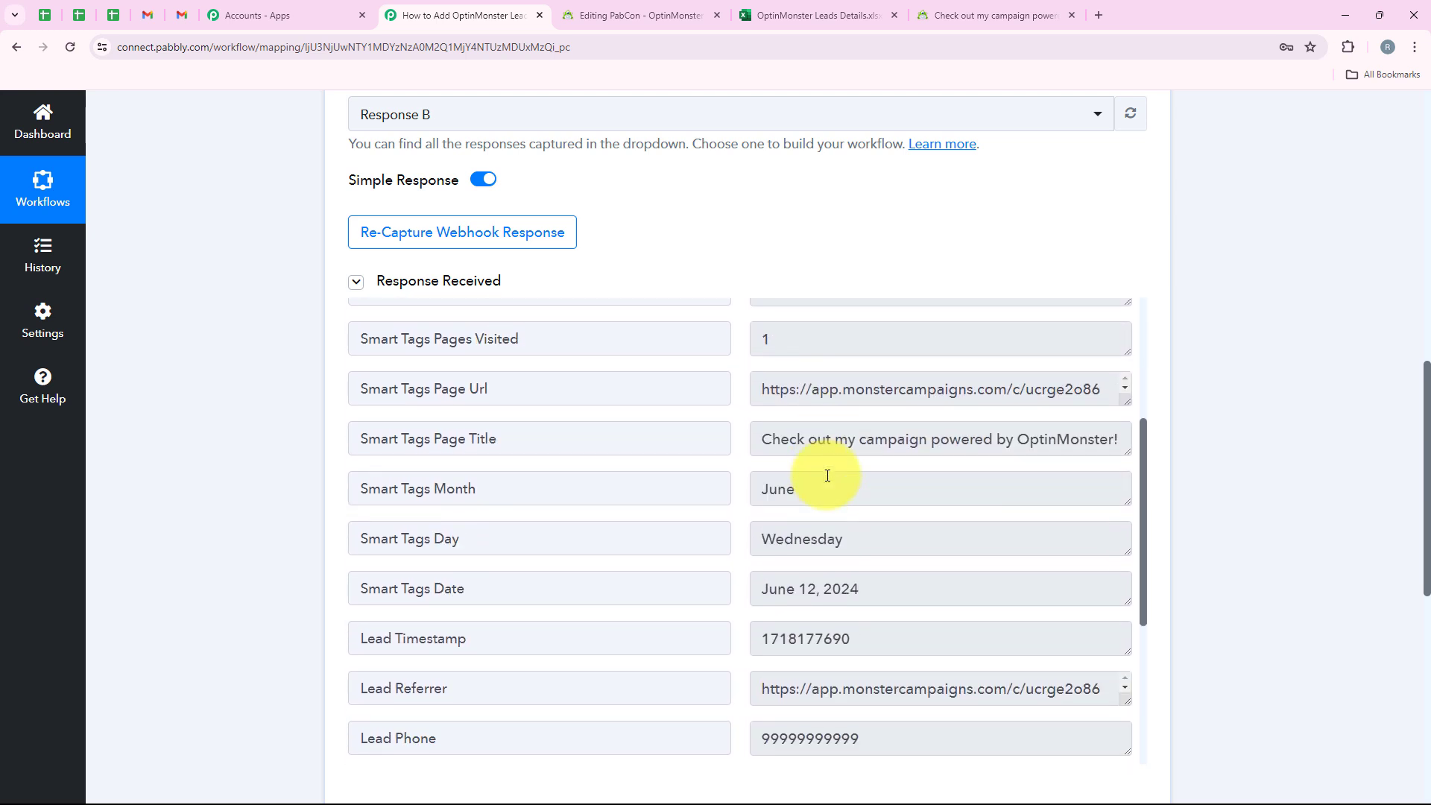
pyautogui.scroll(-1, 814, 530)
pyautogui.scroll(-2, 1140, 396)
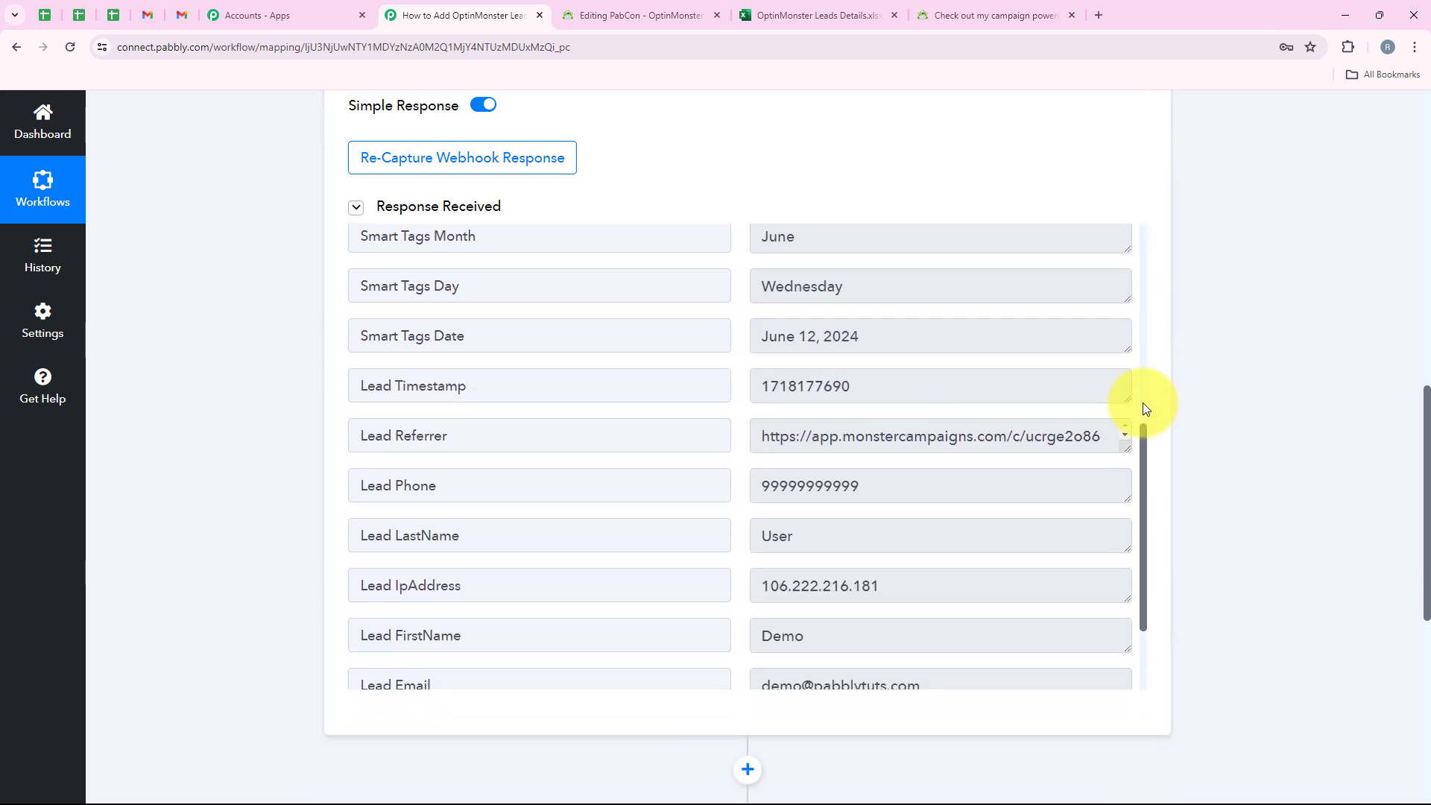
pyautogui.click(876, 415)
pyautogui.click(869, 456)
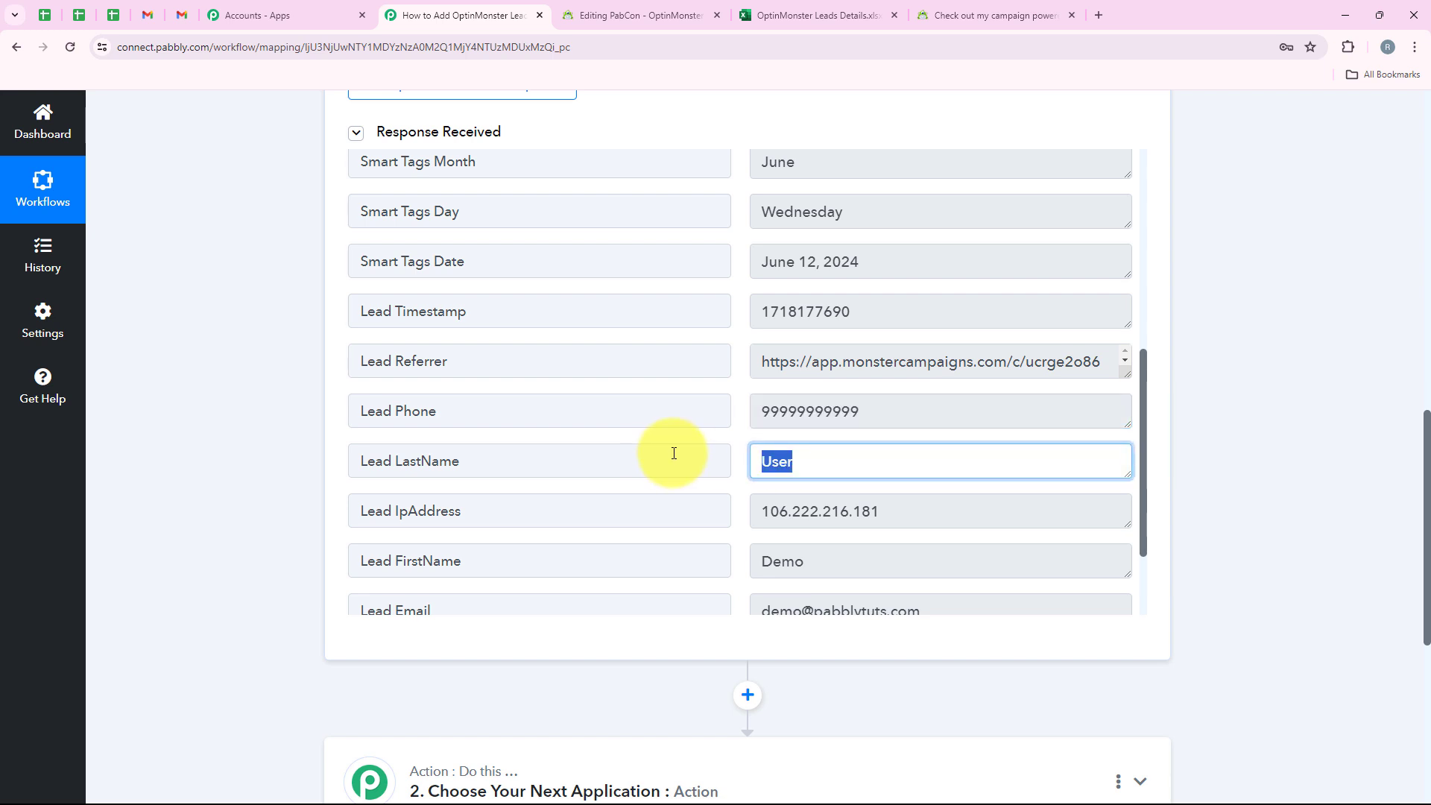
pyautogui.scroll(-2, 759, 453)
pyautogui.click(824, 429)
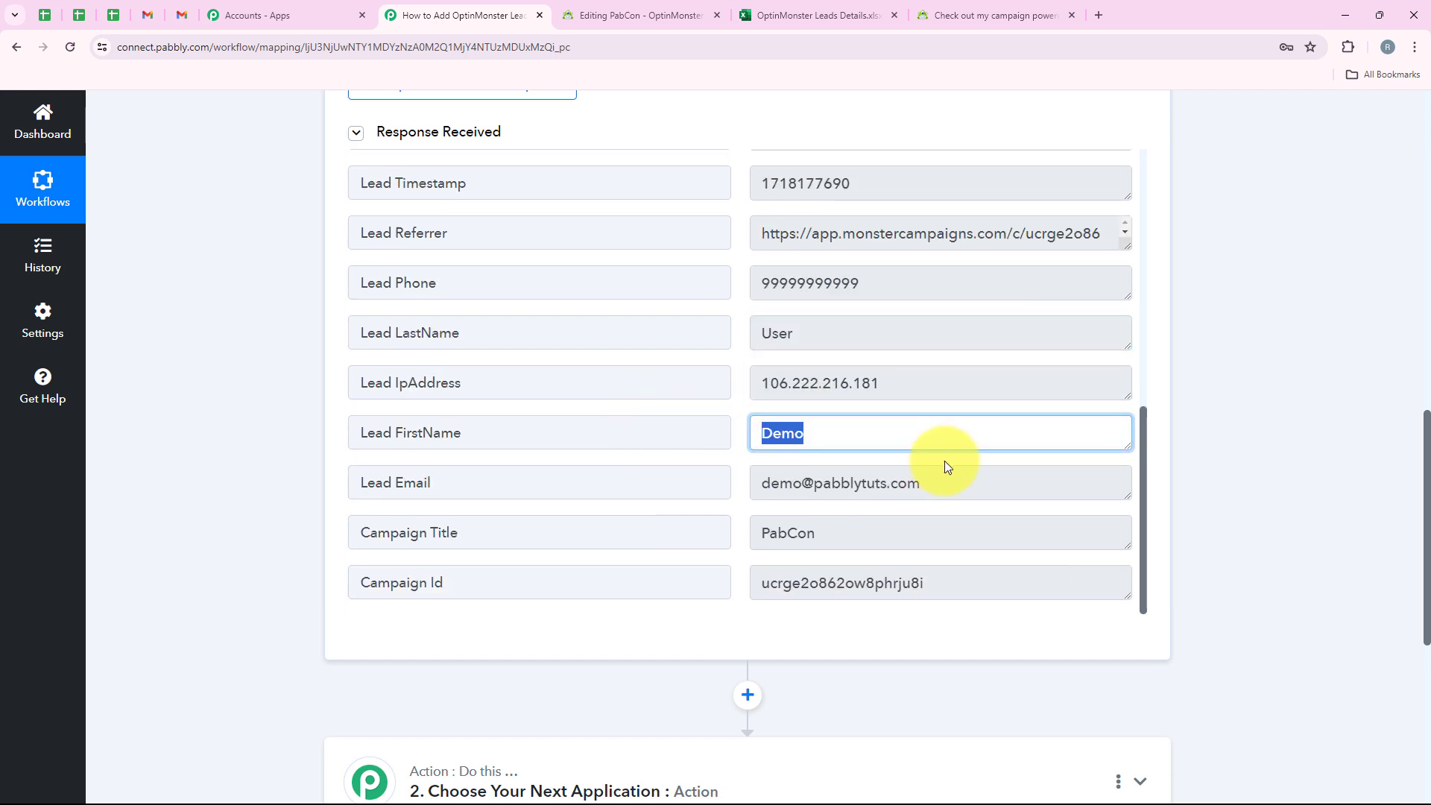
pyautogui.click(990, 485)
# - Collapse the OptinMonster New Lead trigger to get to the workflow's action step
pyautogui.scroll(5, 252, 451)
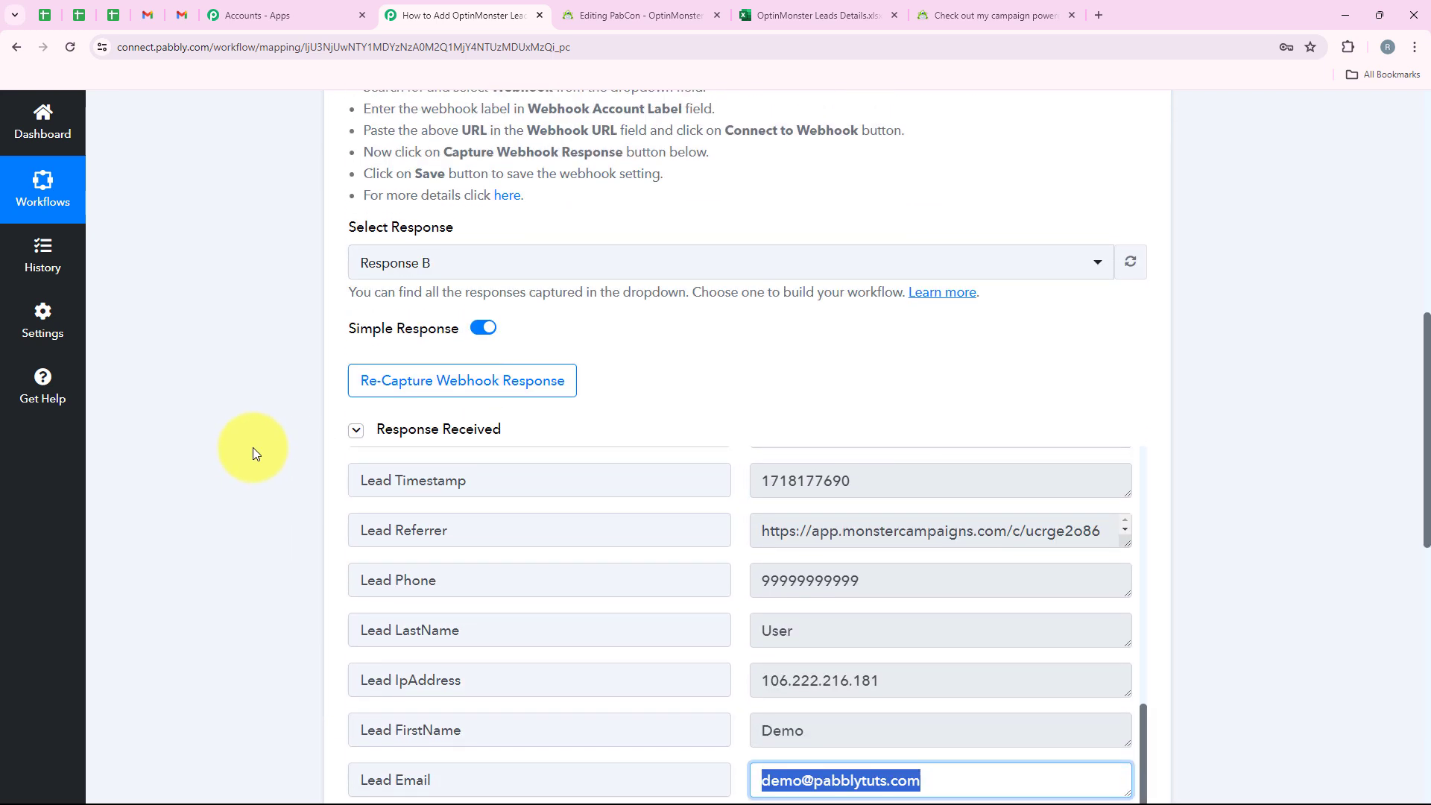
pyautogui.scroll(8, 252, 445)
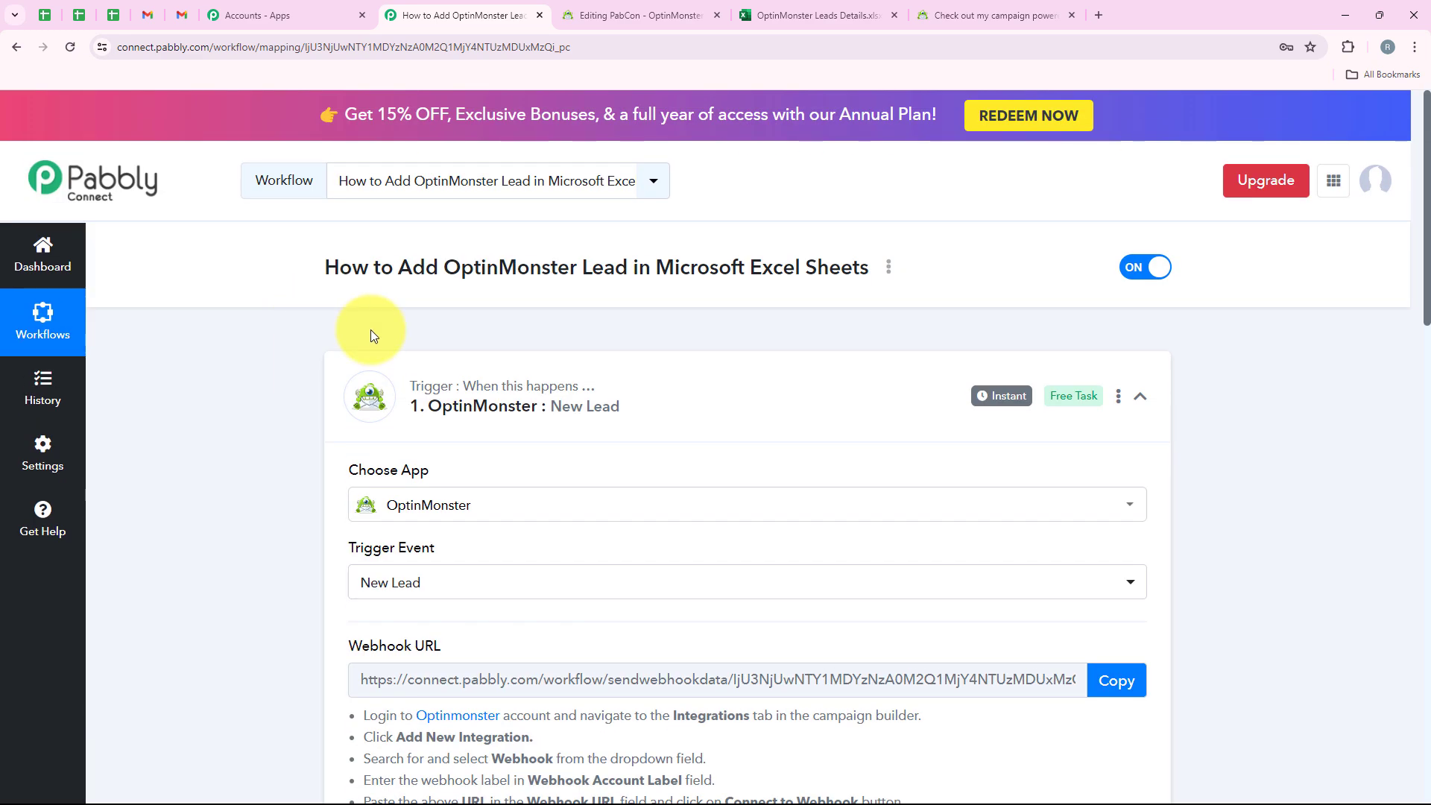
pyautogui.click(705, 427)
pyautogui.scroll(-3, 471, 447)
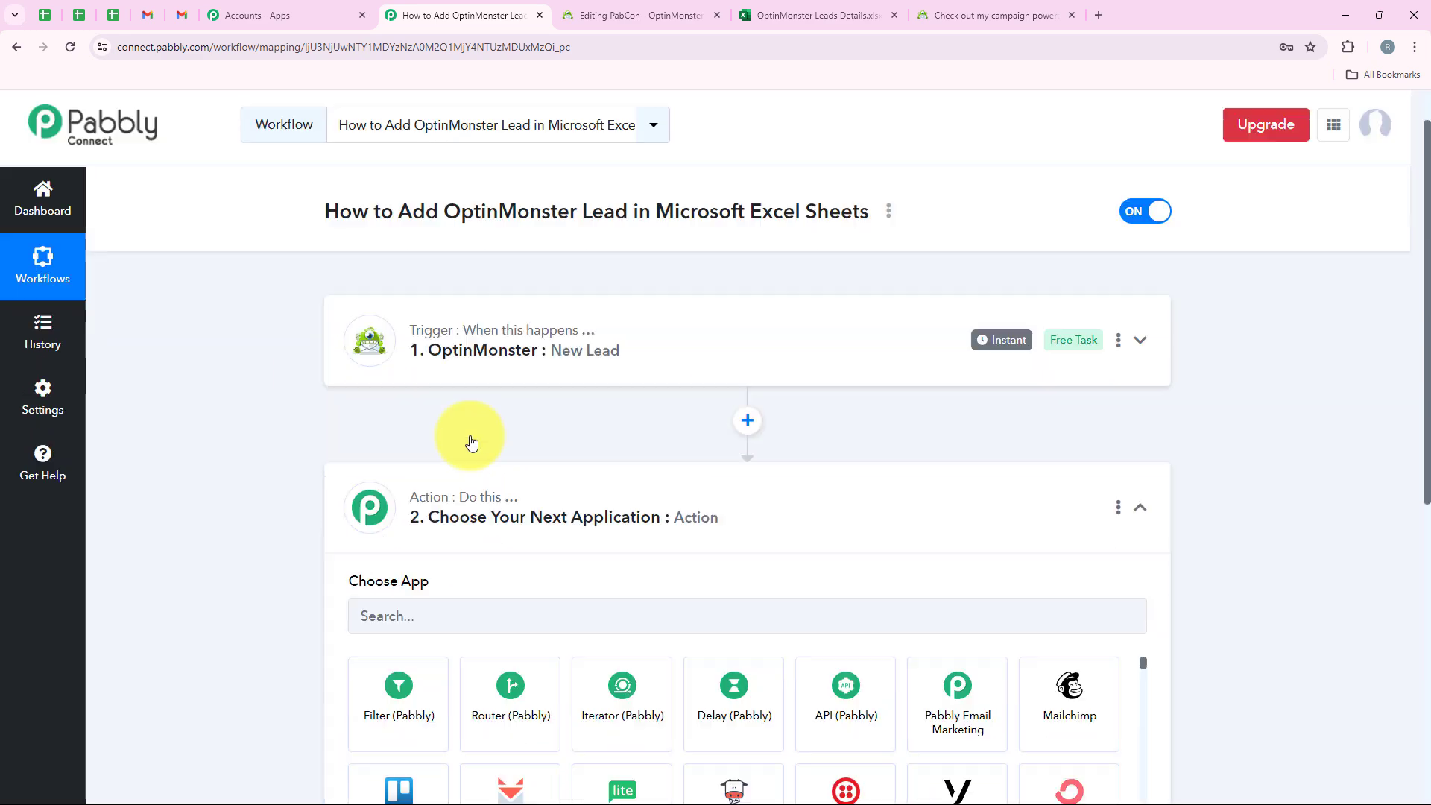
# - Choose Microsoft Excel as the action app and set its action event to Add Row To Worksheet
pyautogui.click(430, 425)
pyautogui.write('Microsoft')
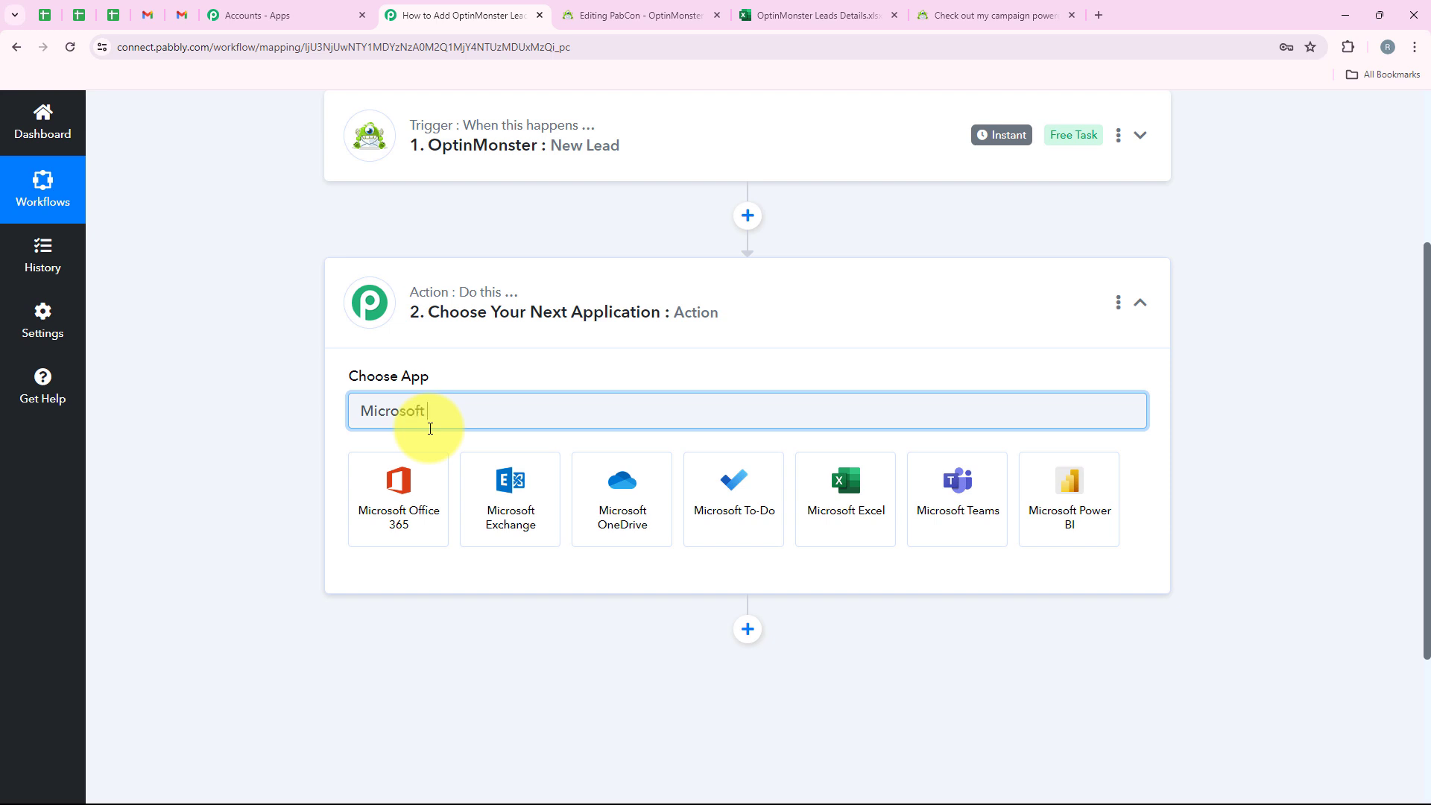
pyautogui.write('Ex')
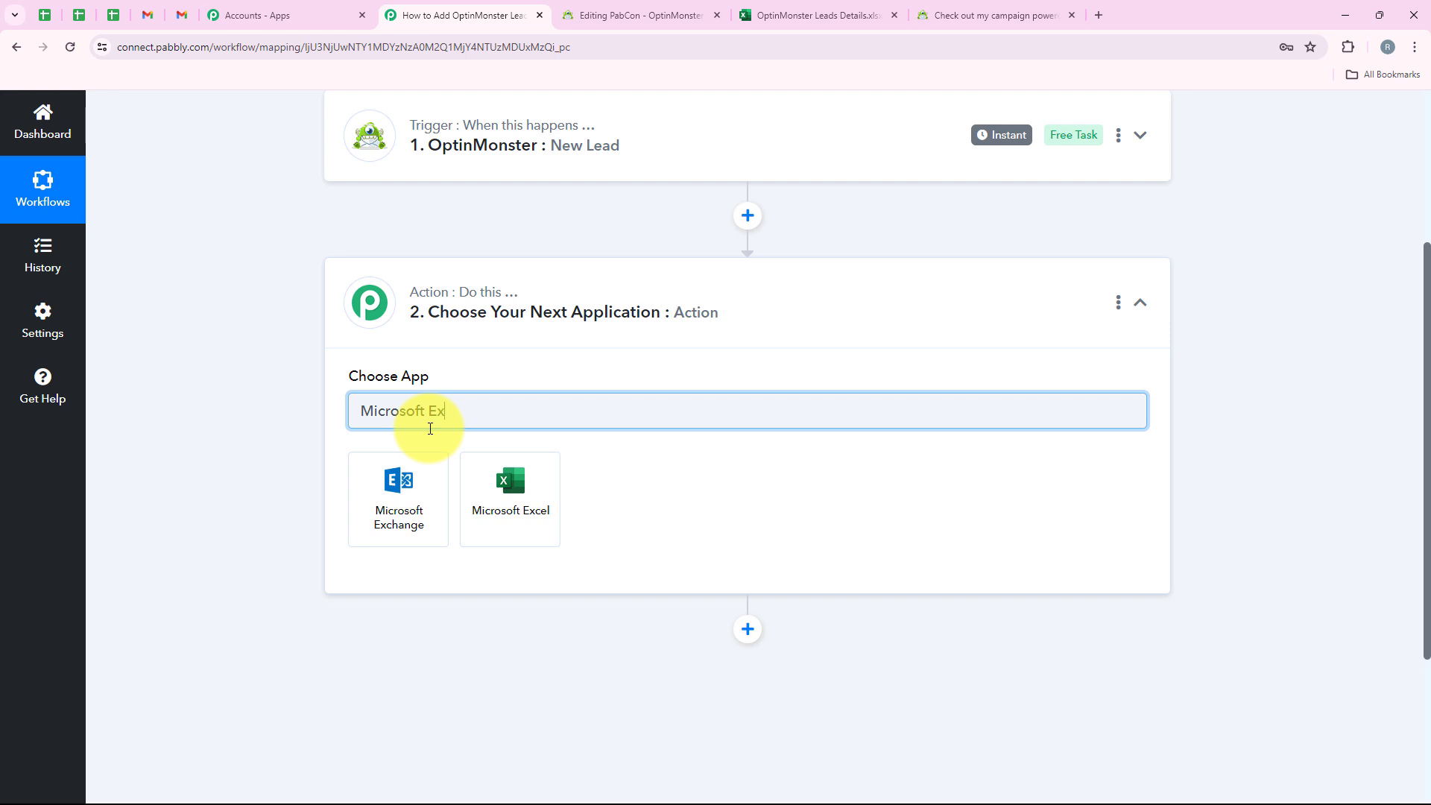
pyautogui.write('cel')
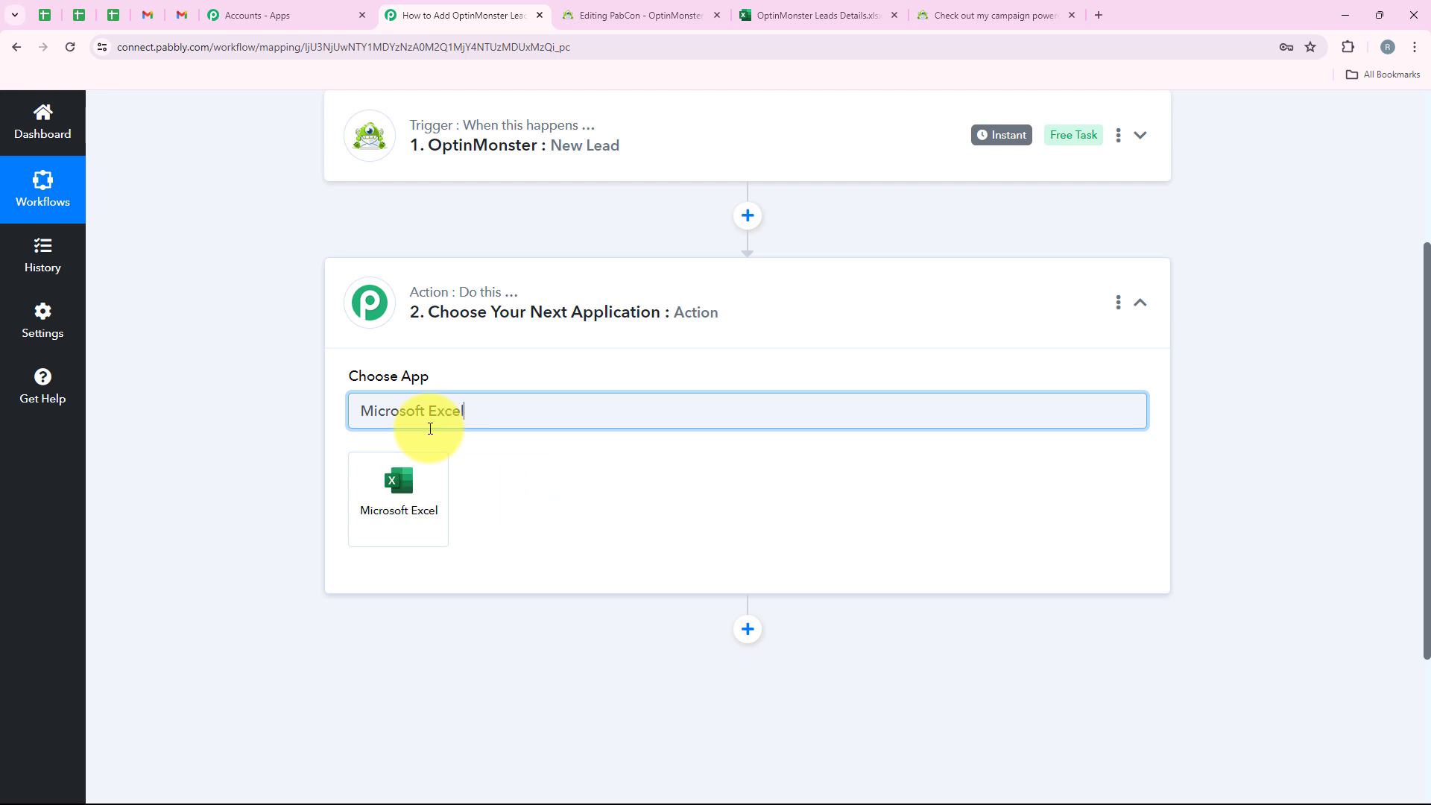
pyautogui.click(409, 480)
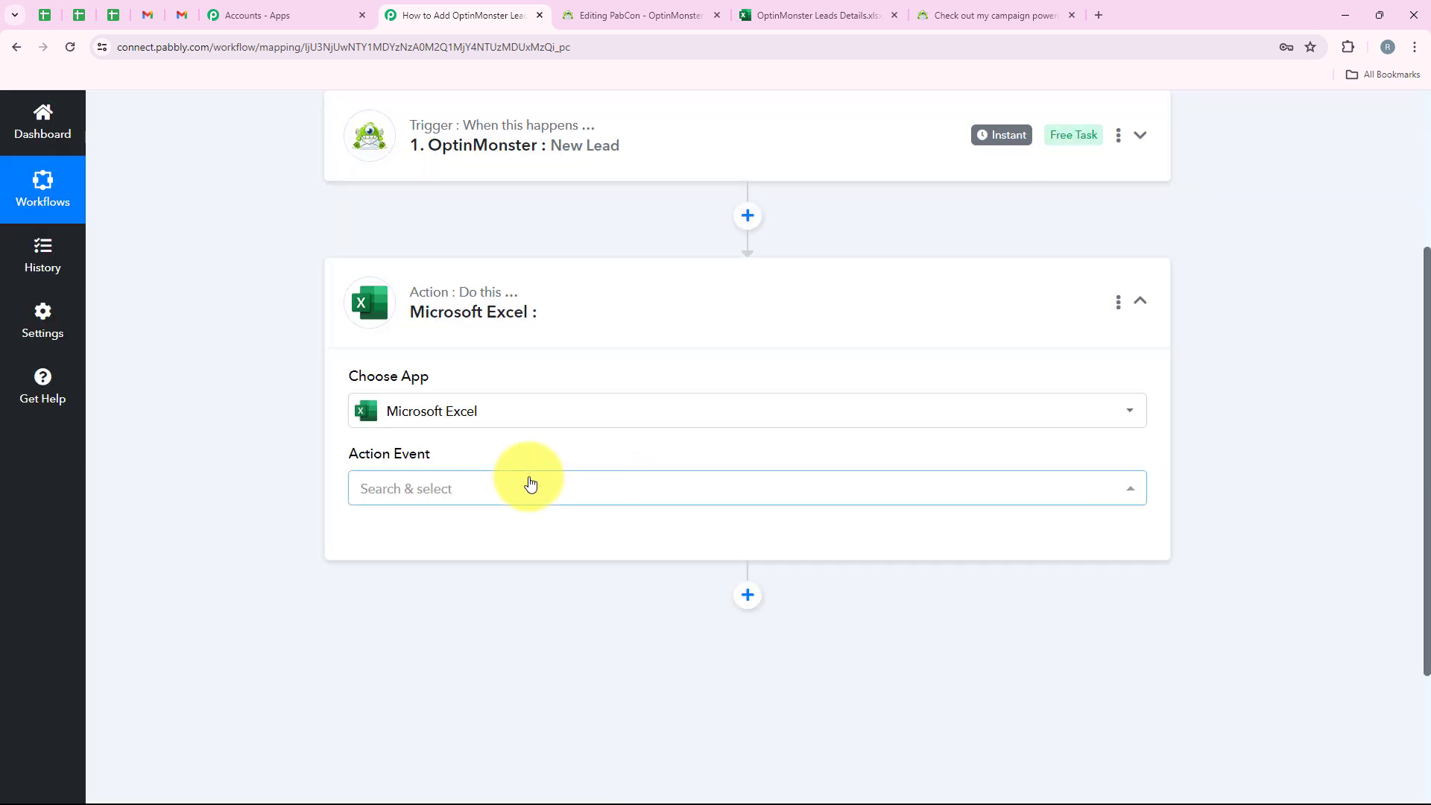
pyautogui.click(496, 488)
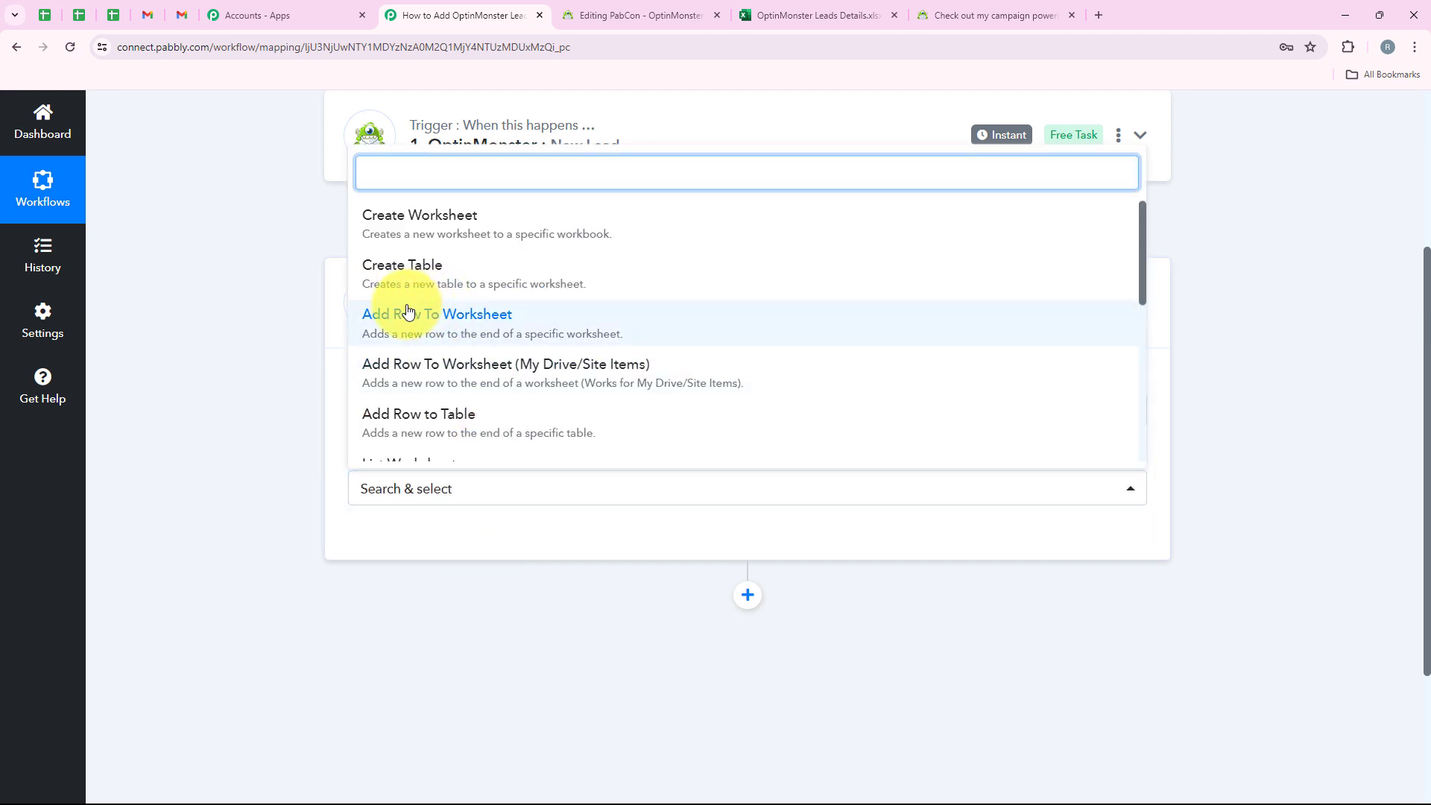
pyautogui.click(496, 316)
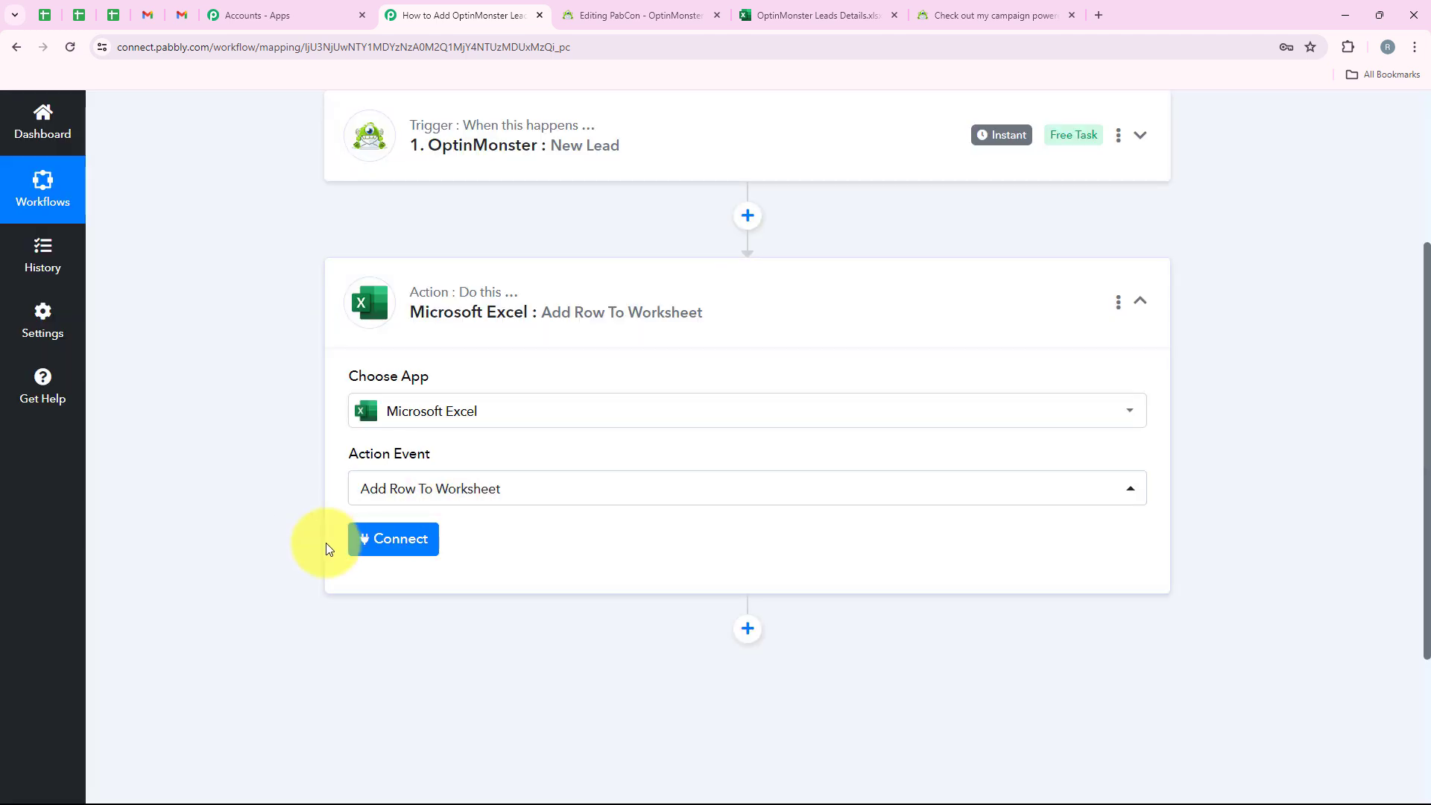
# - Connect a Microsoft Excel account through a new connection and accept the permissions requested by Pabbly Connect
pyautogui.click(353, 546)
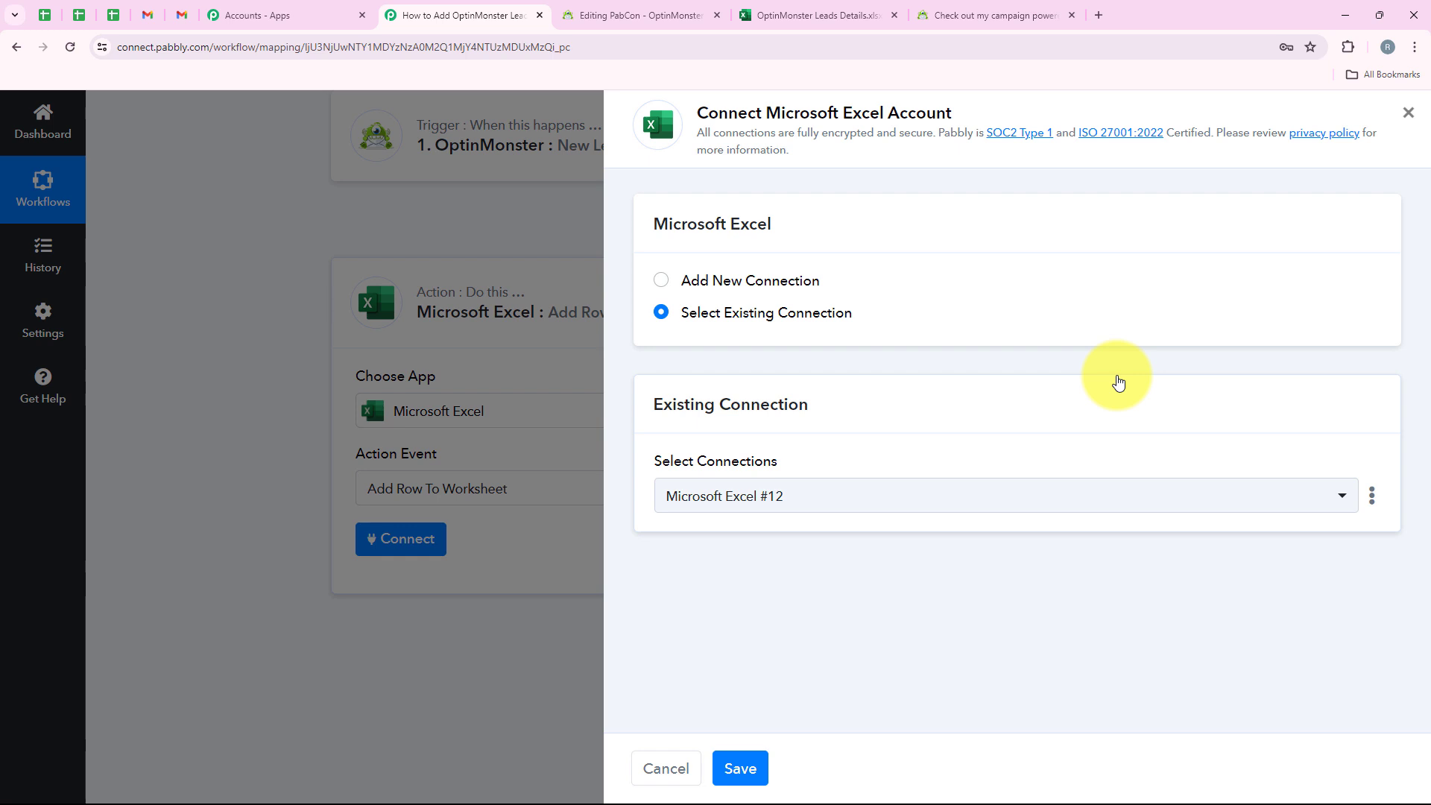
pyautogui.click(760, 283)
pyautogui.click(807, 520)
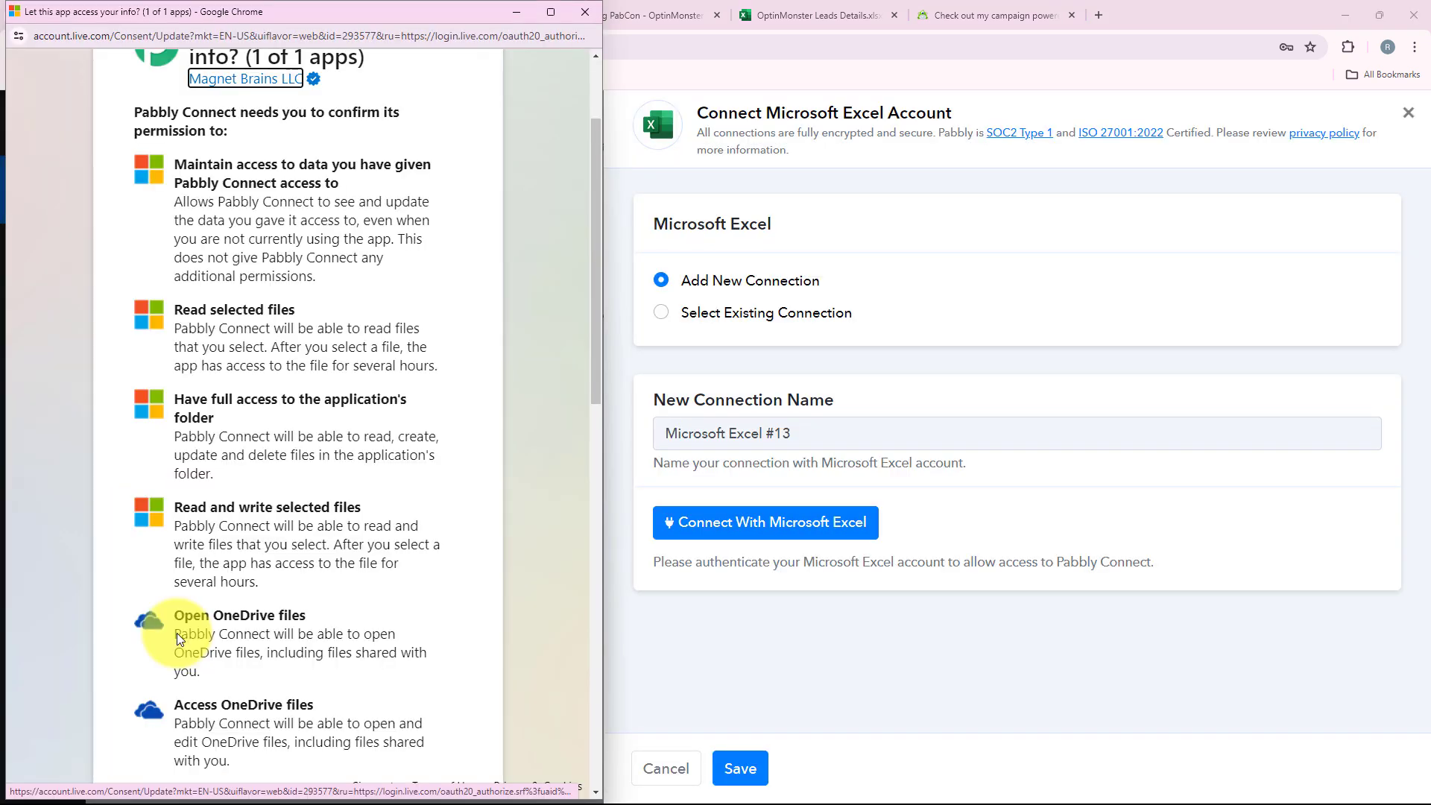
pyautogui.scroll(-3, 156, 633)
pyautogui.scroll(-9, 179, 638)
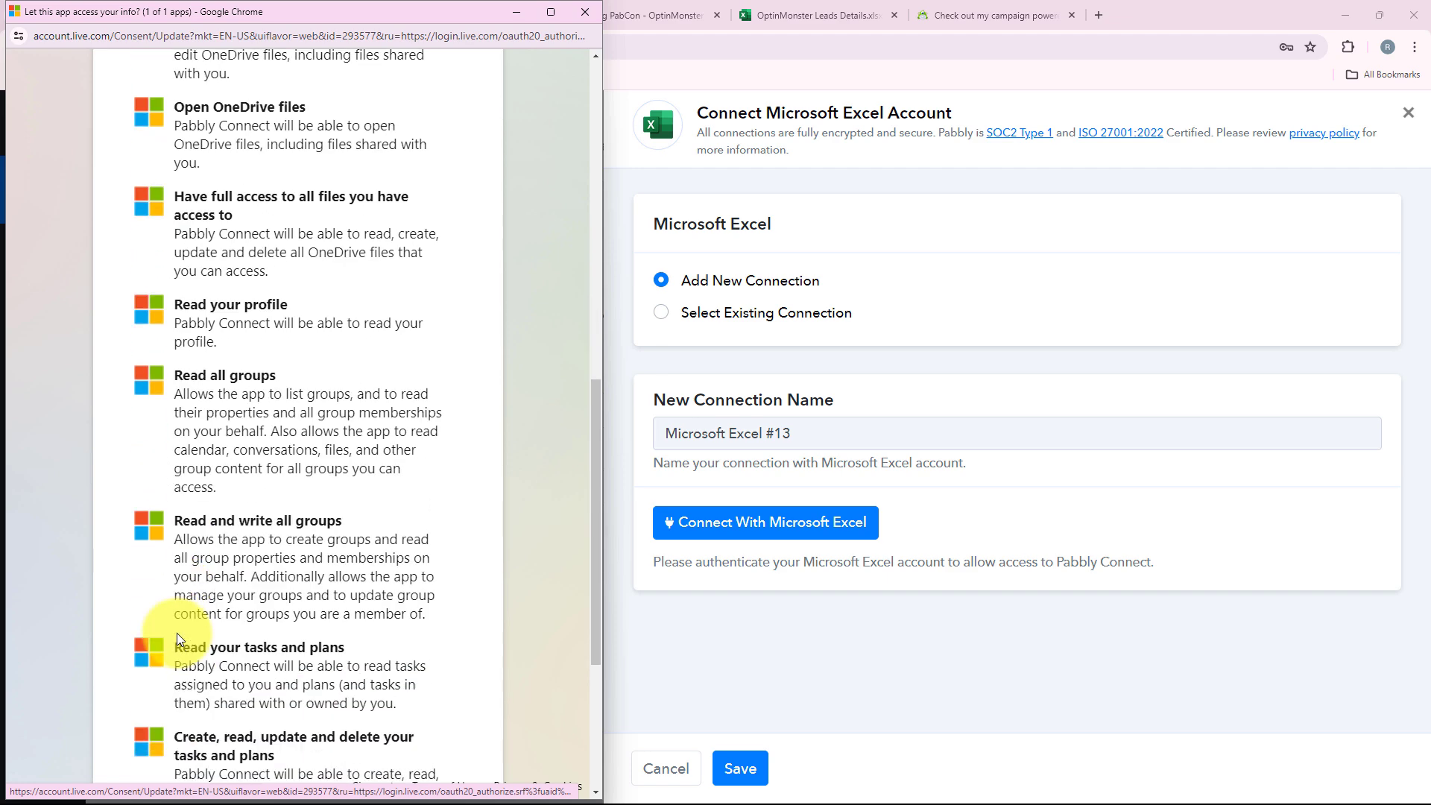
pyautogui.scroll(-1, 179, 639)
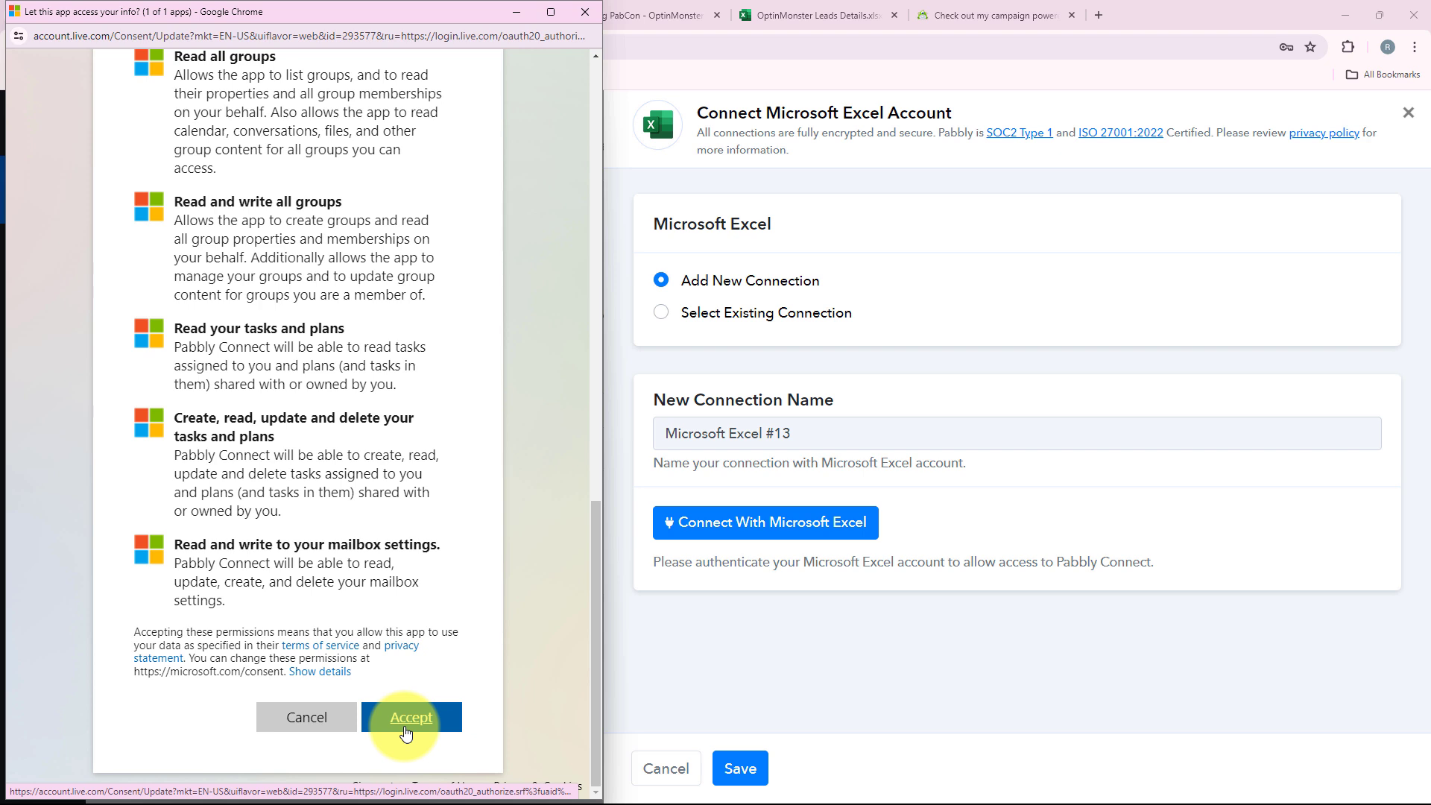
pyautogui.click(406, 732)
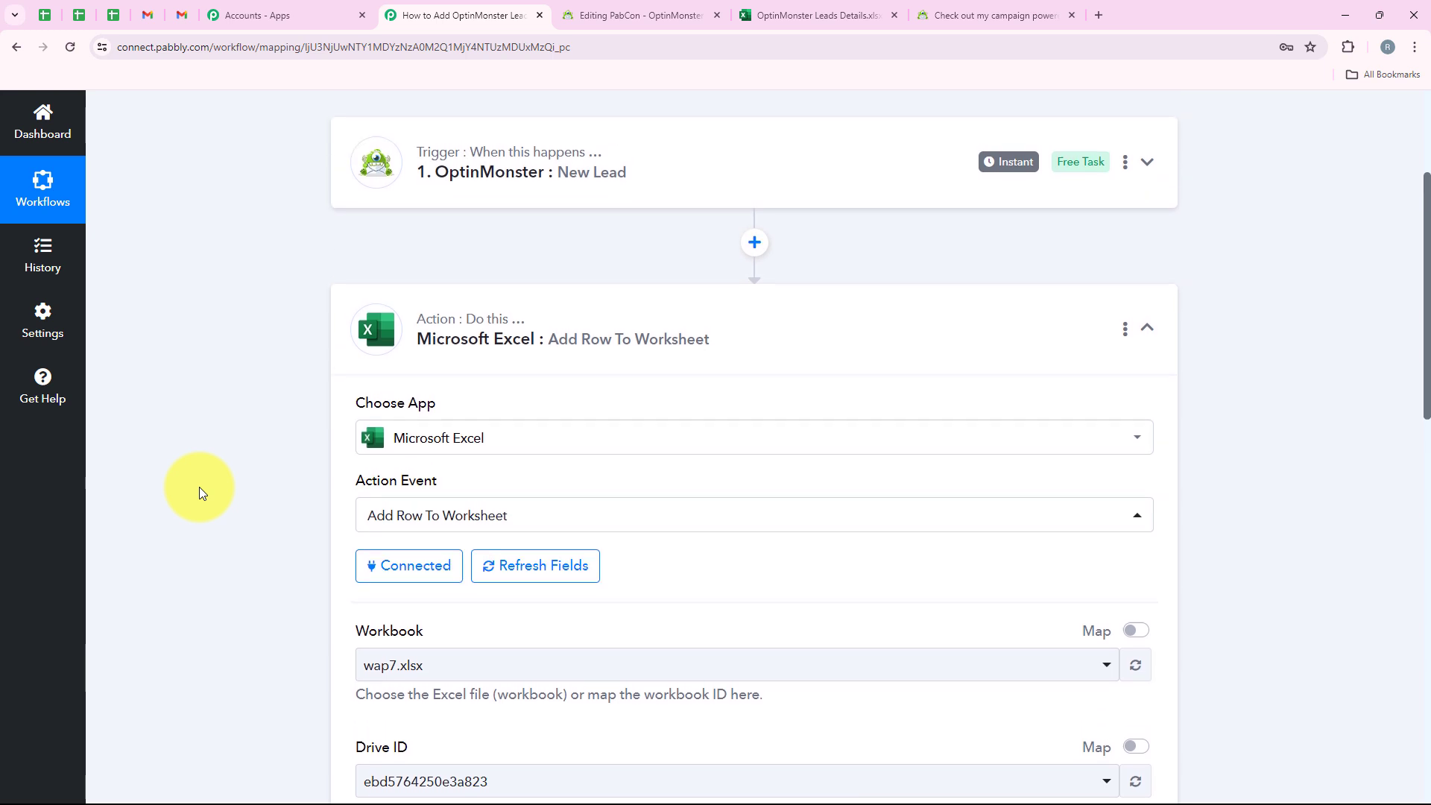
# - Check the leads spreadsheet in Excel, return to Pabbly Connect and select OptinMonster Leads Details.xlsx as the action's workbook
pyautogui.scroll(-3, 199, 486)
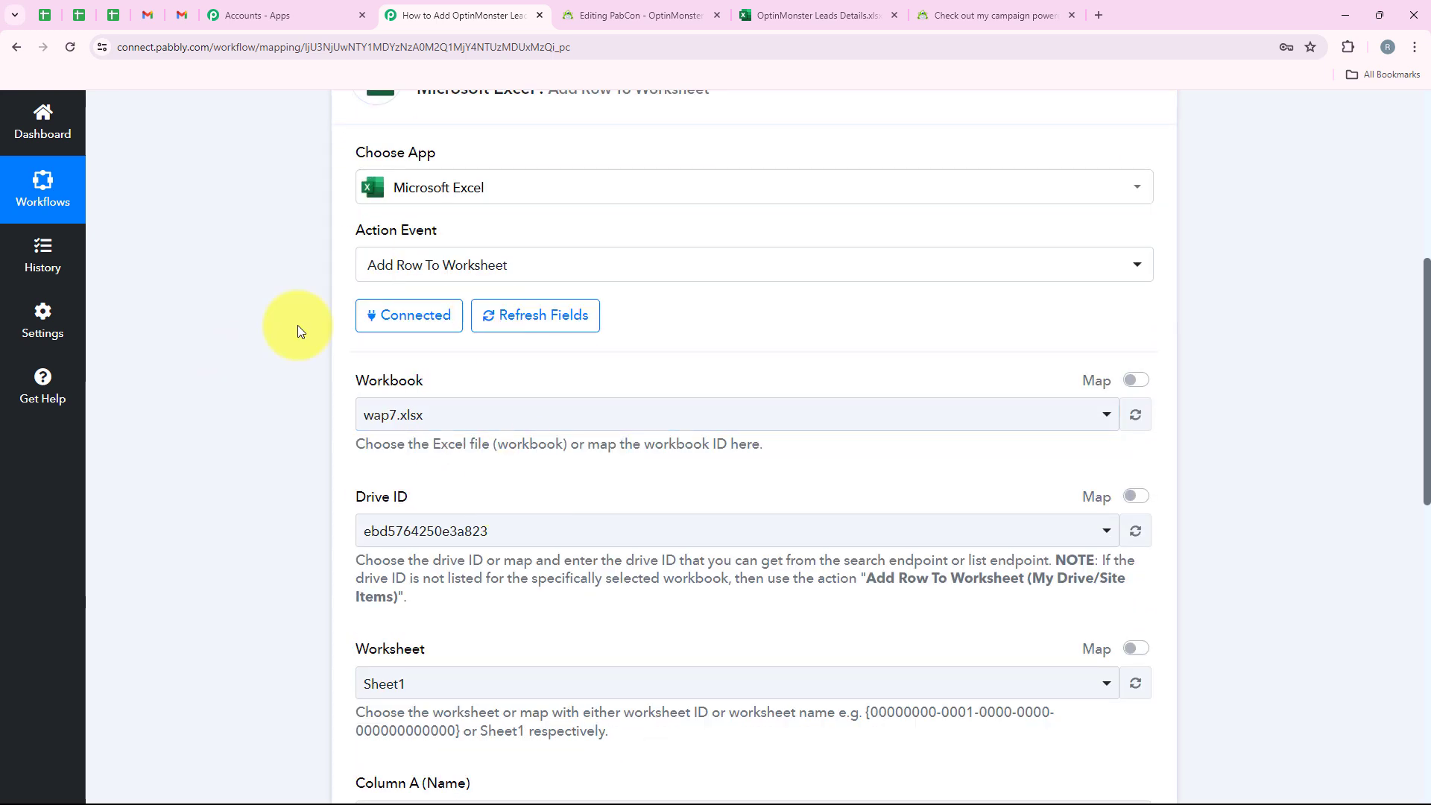
pyautogui.click(778, 15)
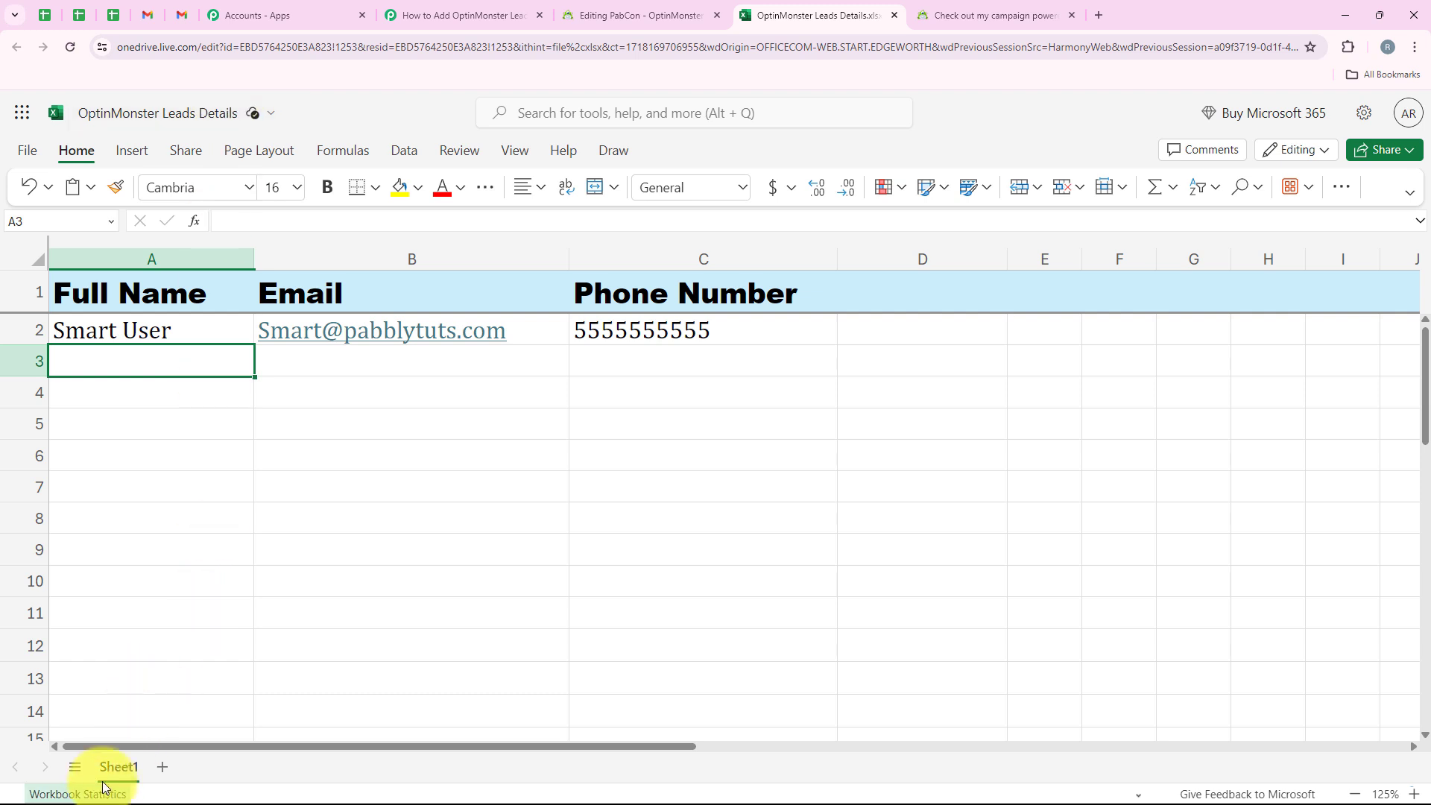
pyautogui.click(424, 14)
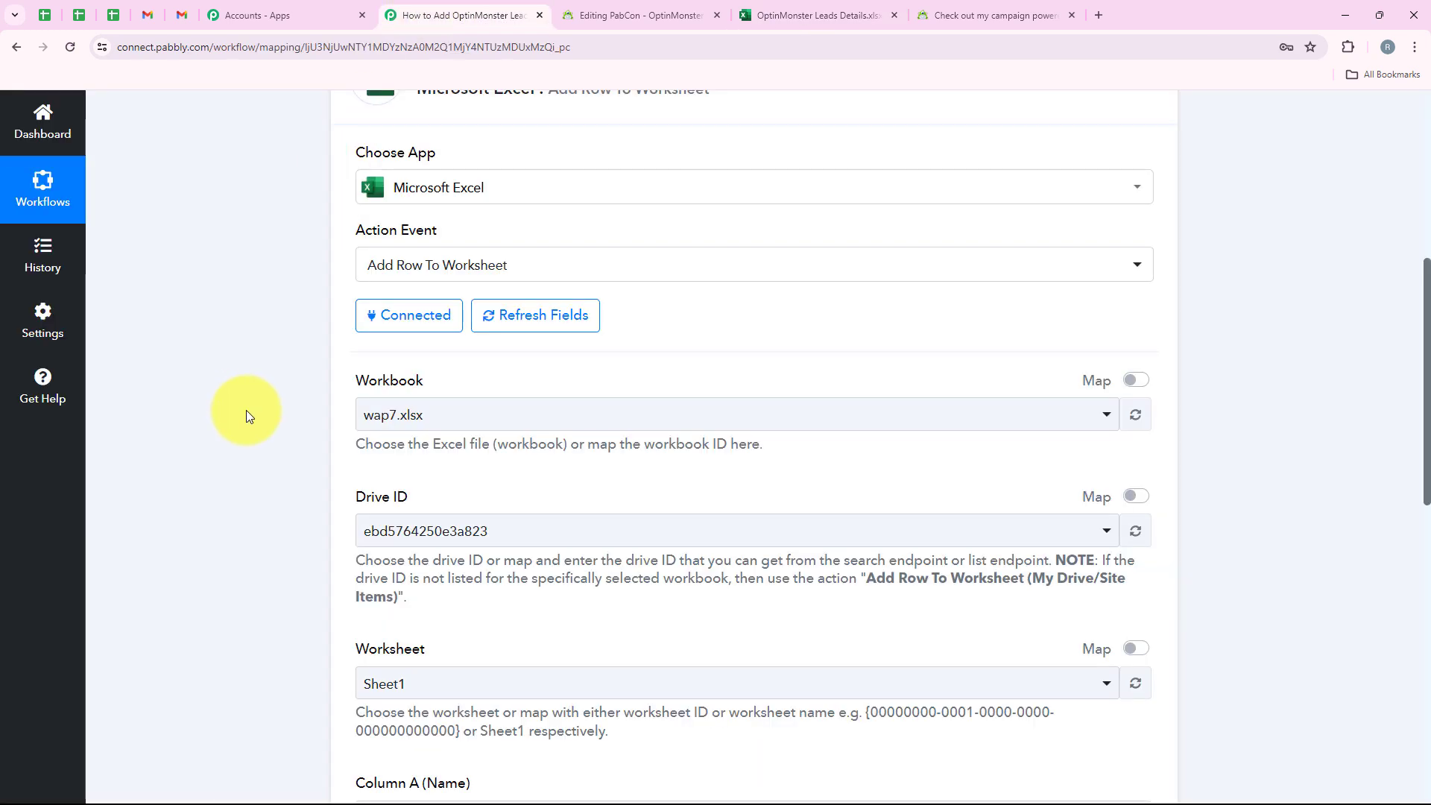
pyautogui.scroll(-1, 489, 425)
pyautogui.click(447, 341)
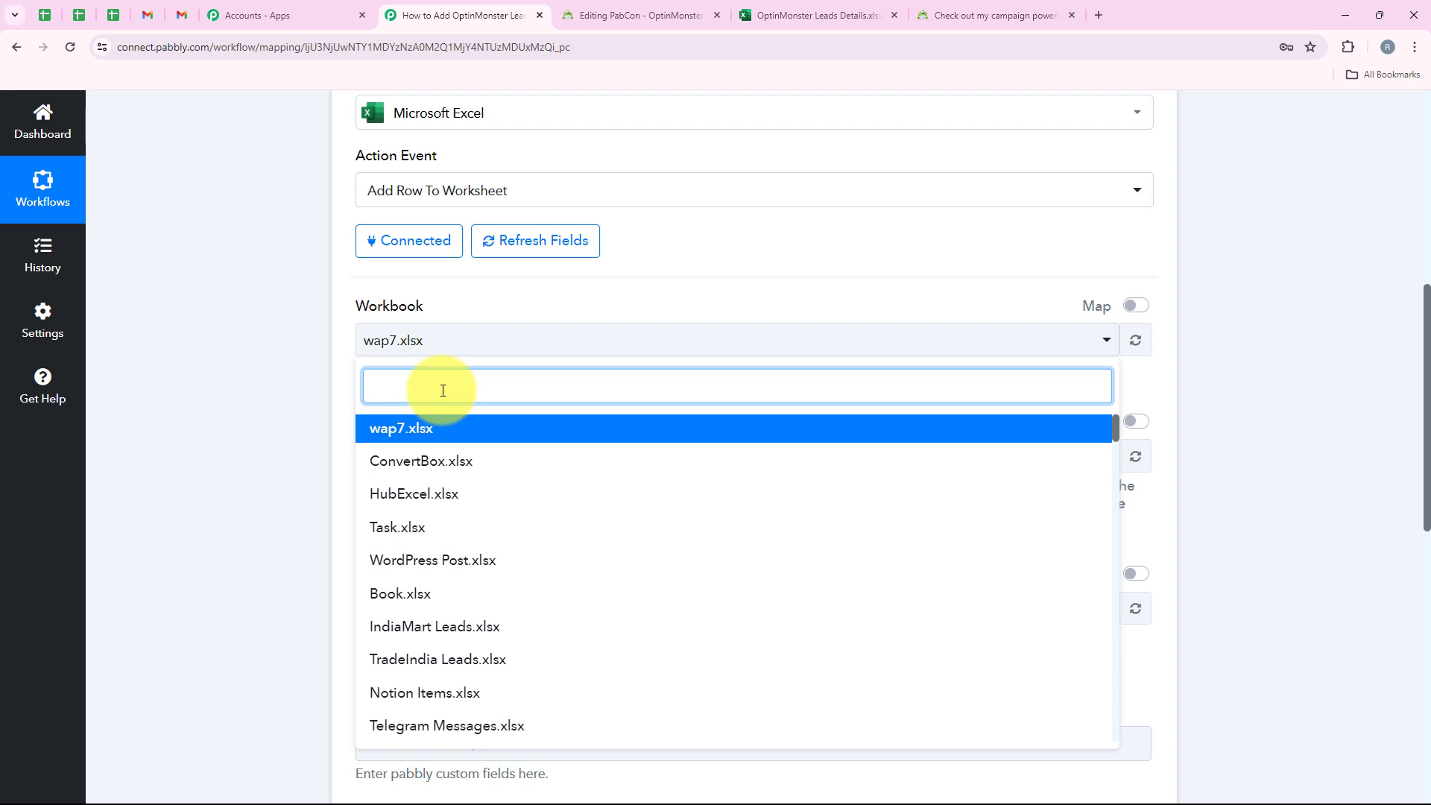
pyautogui.write('Op')
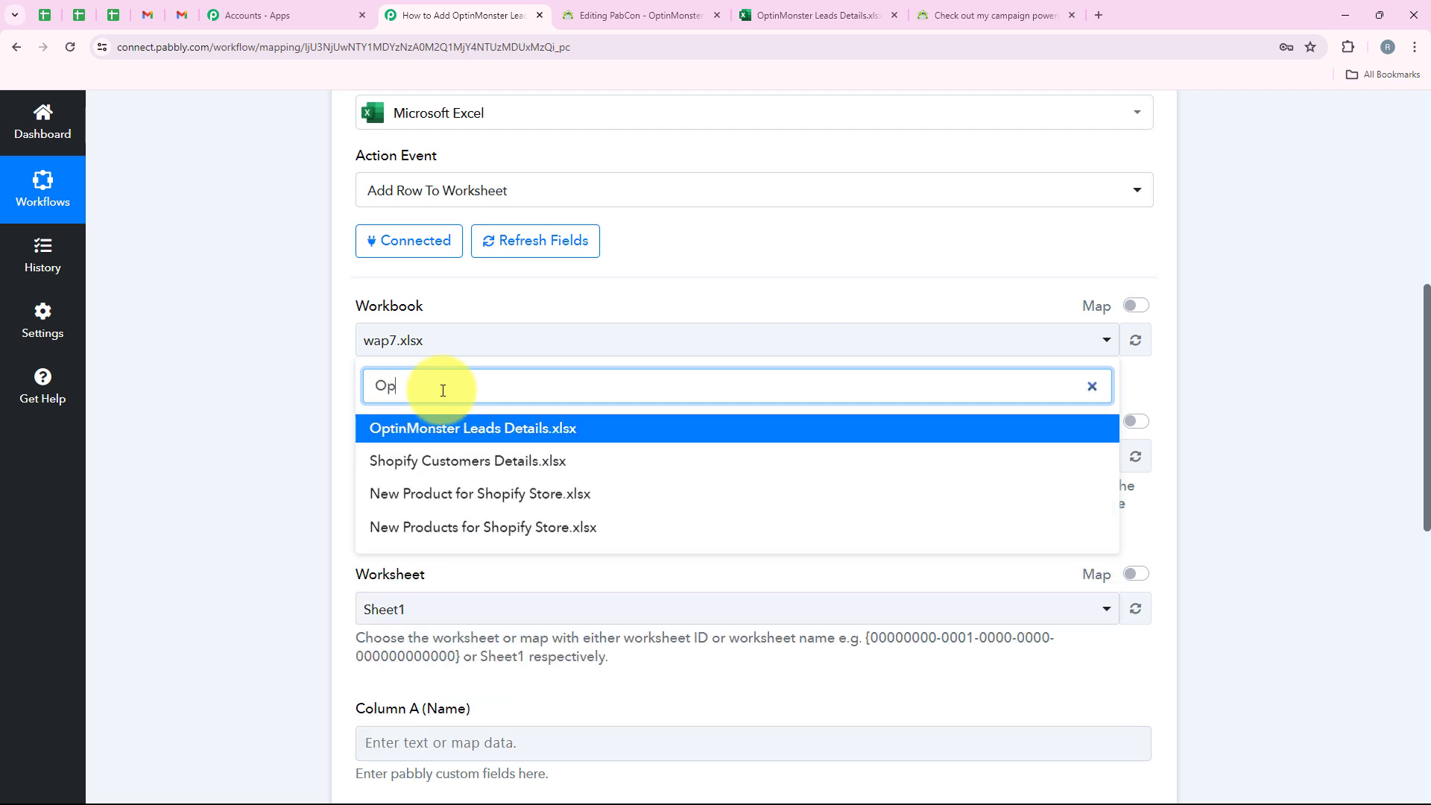
pyautogui.write('tinMo')
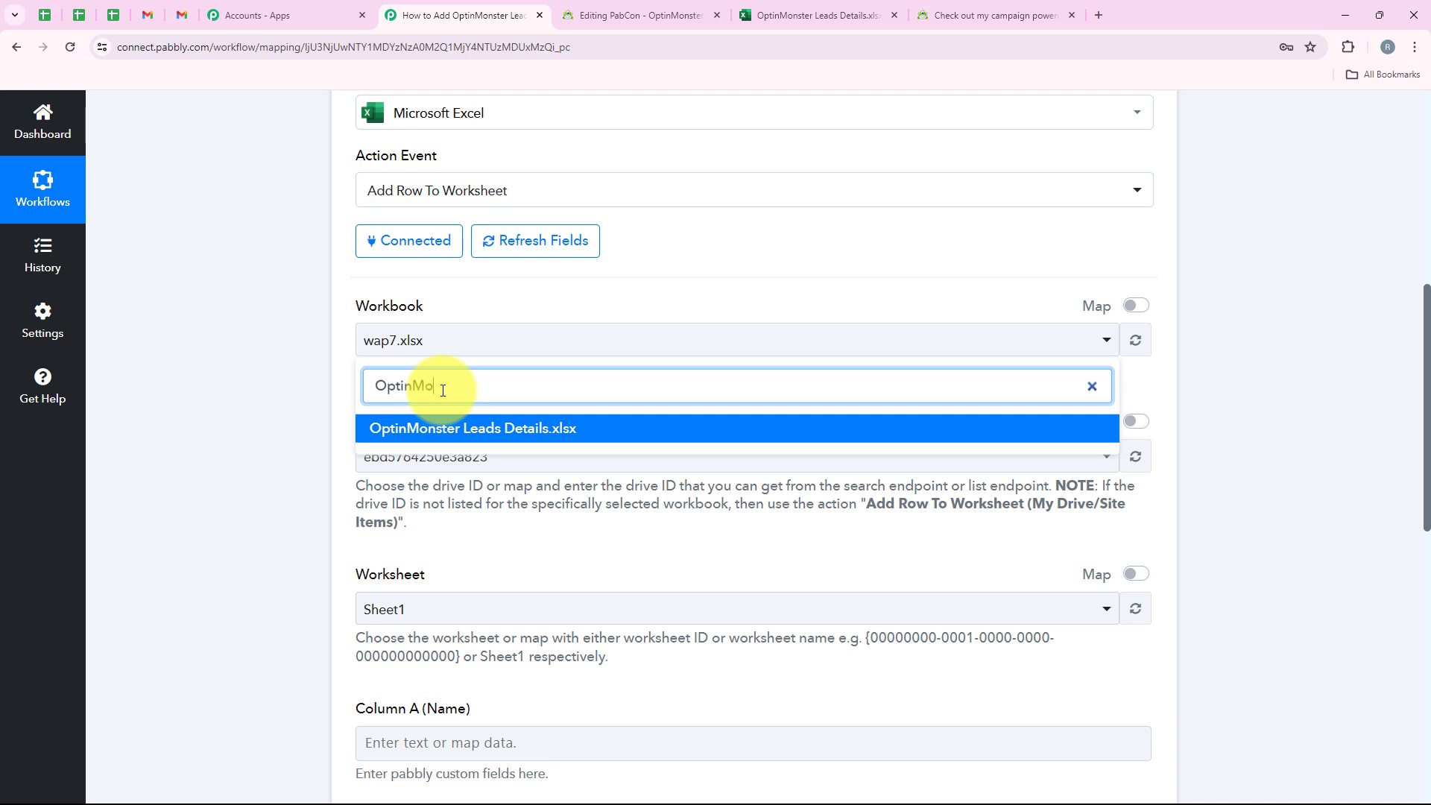
pyautogui.click(462, 428)
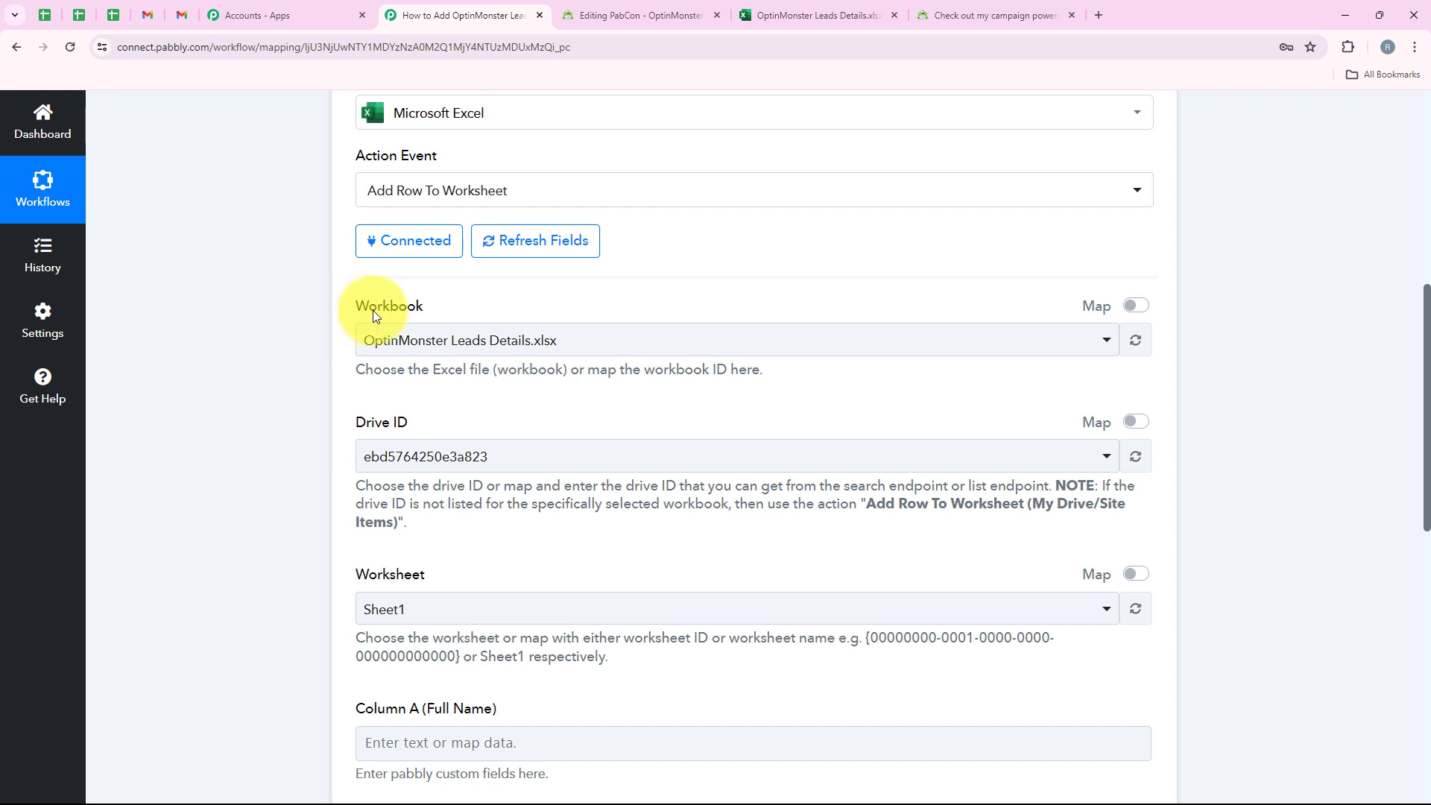
# - Review the workbook and drive ID fields, and select Sheet1 as the worksheet
pyautogui.doubleClick(421, 308)
pyautogui.click(464, 381)
pyautogui.scroll(-1, 464, 381)
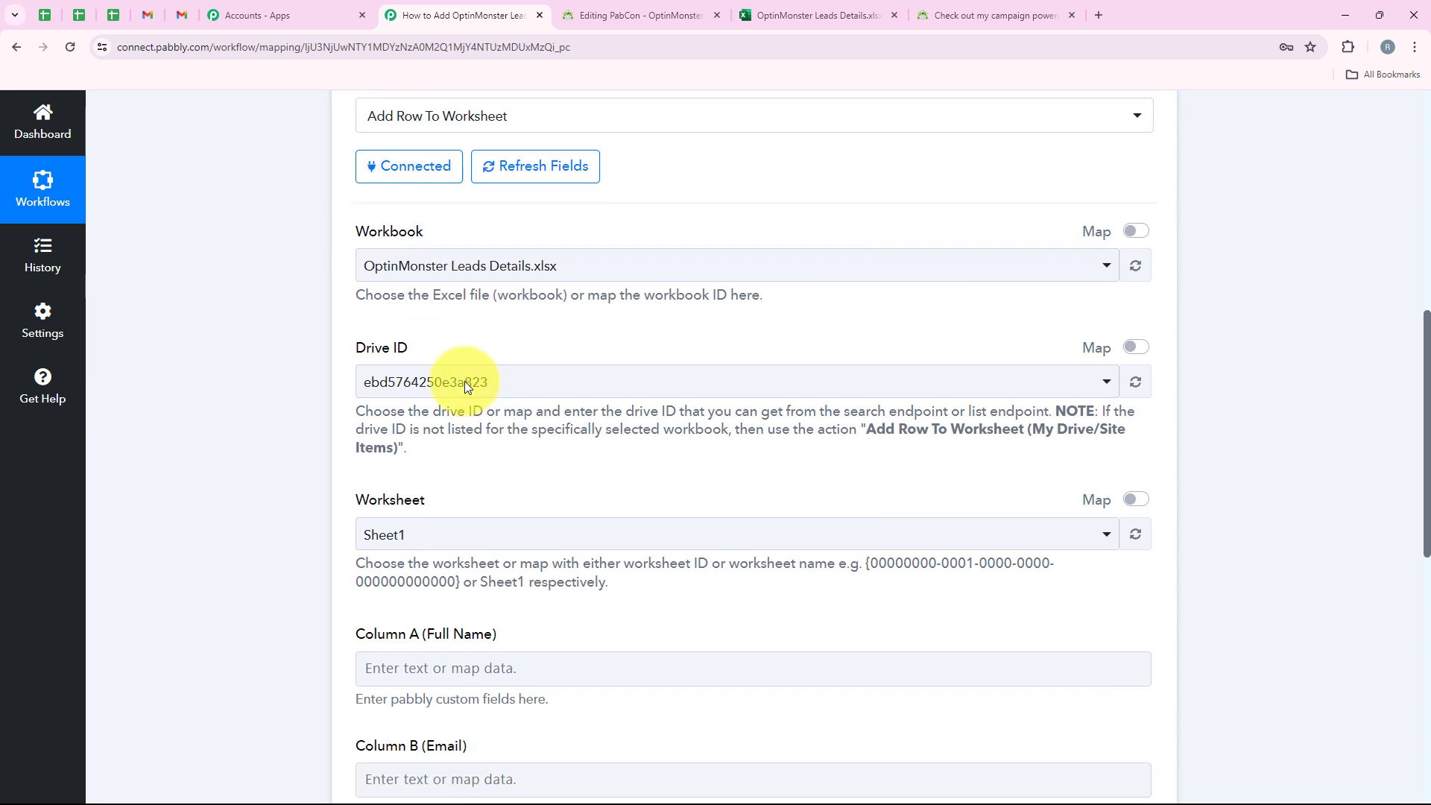
pyautogui.moveTo(354, 351); pyautogui.dragTo(412, 352)
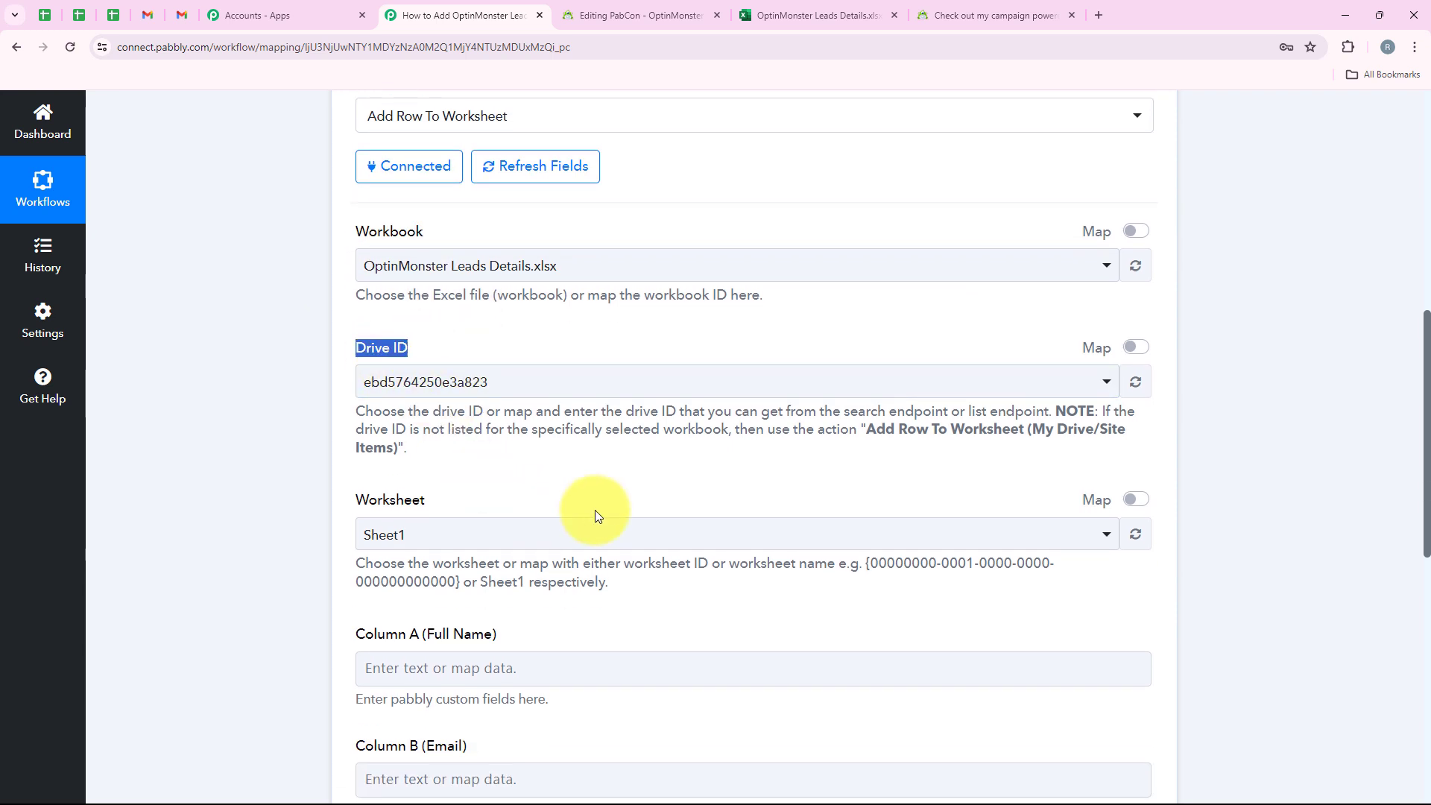
pyautogui.scroll(-4, 561, 505)
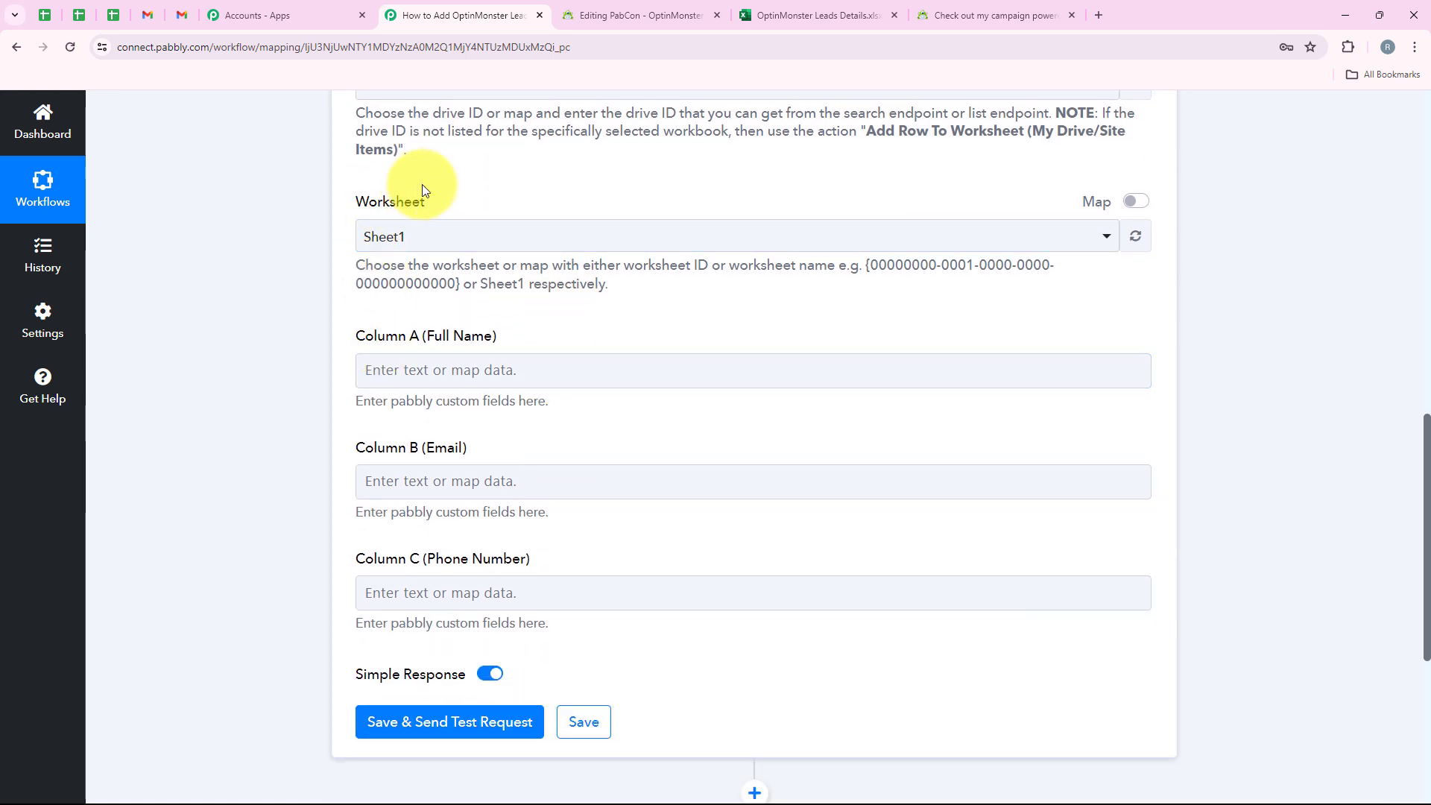
pyautogui.moveTo(429, 195); pyautogui.dragTo(360, 217)
pyautogui.click(474, 242)
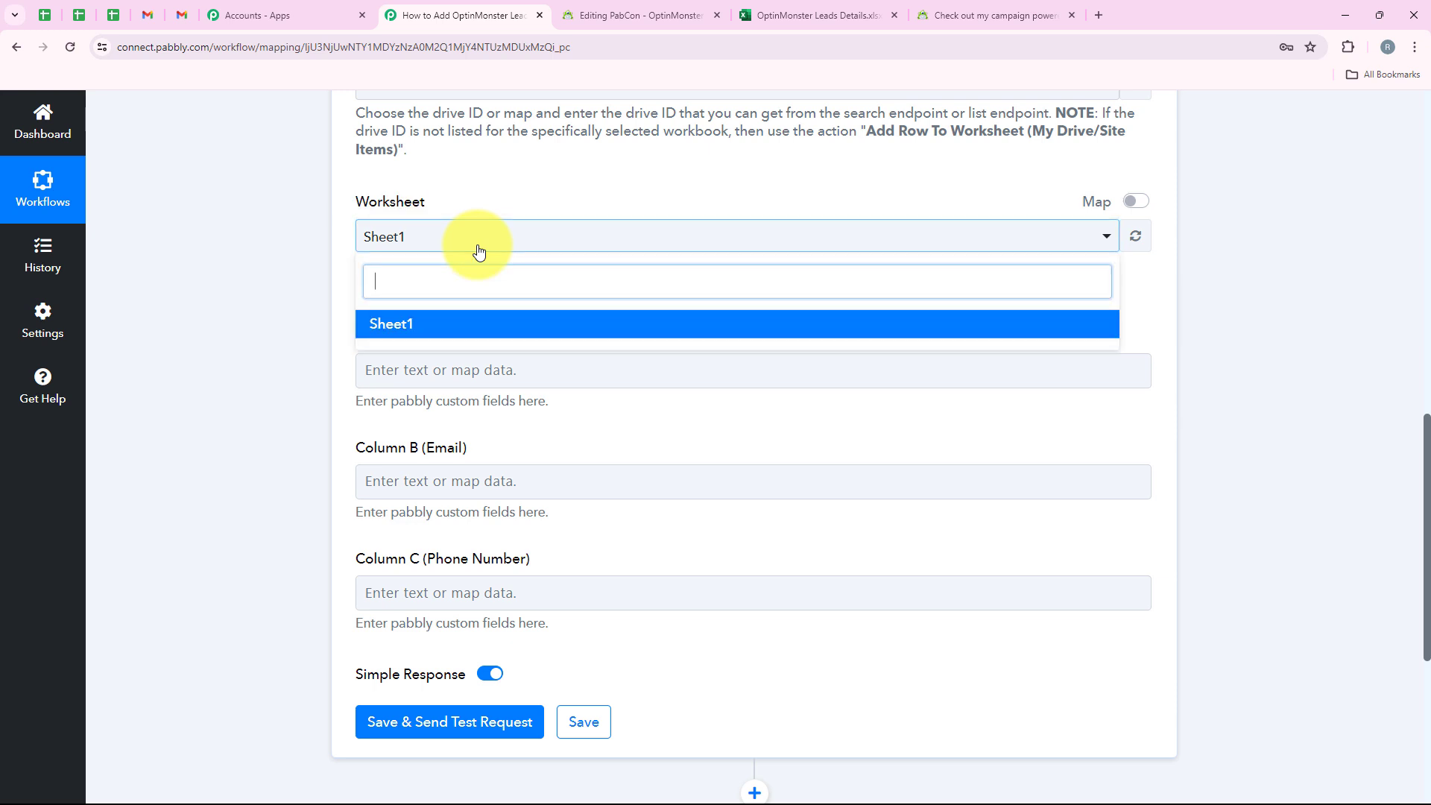
pyautogui.click(432, 327)
# - Compare the action's Full Name, Email and Phone Number column fields with the headers of the Excel leads sheet
pyautogui.scroll(-1, 496, 304)
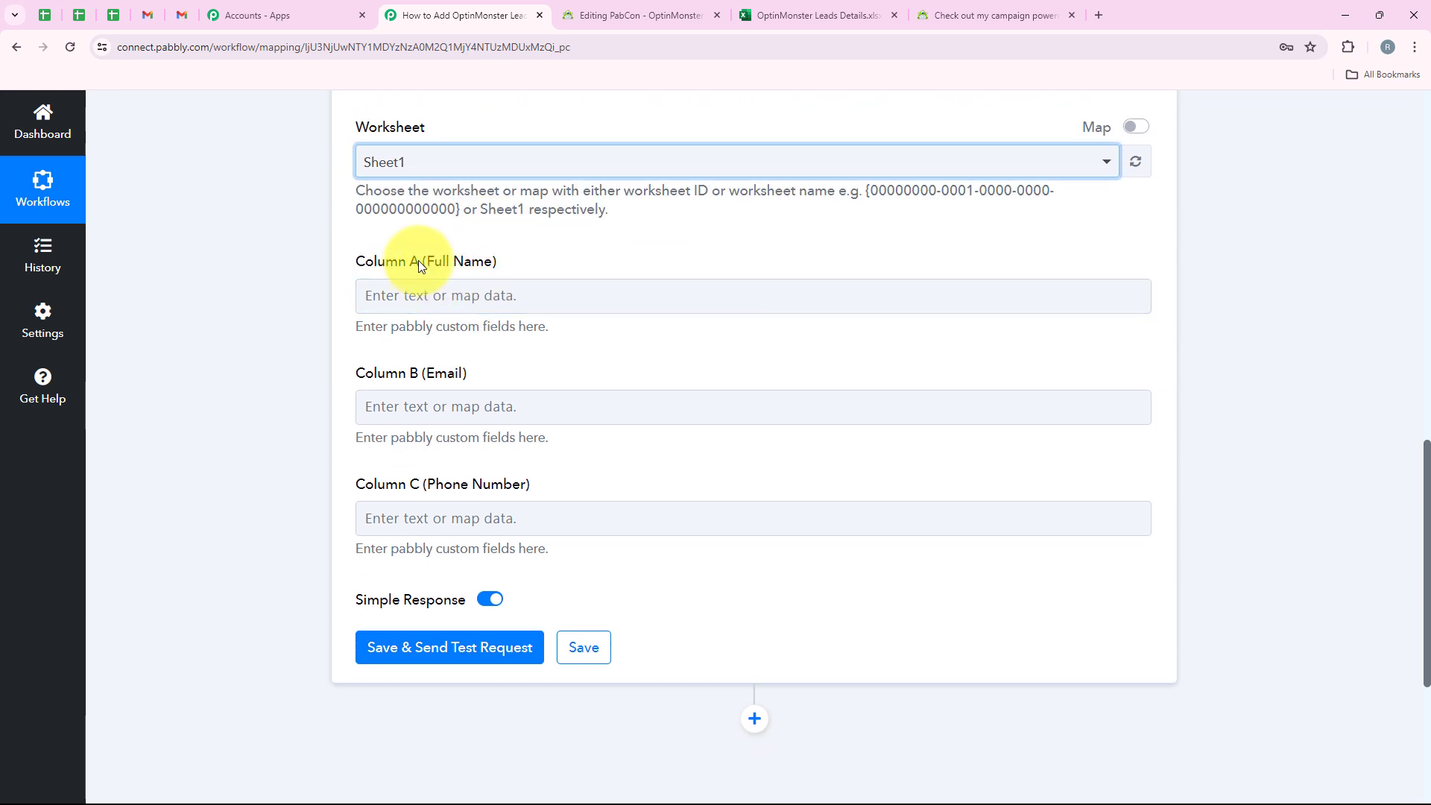
pyautogui.moveTo(420, 261); pyautogui.dragTo(497, 261)
pyautogui.moveTo(422, 373); pyautogui.dragTo(466, 373)
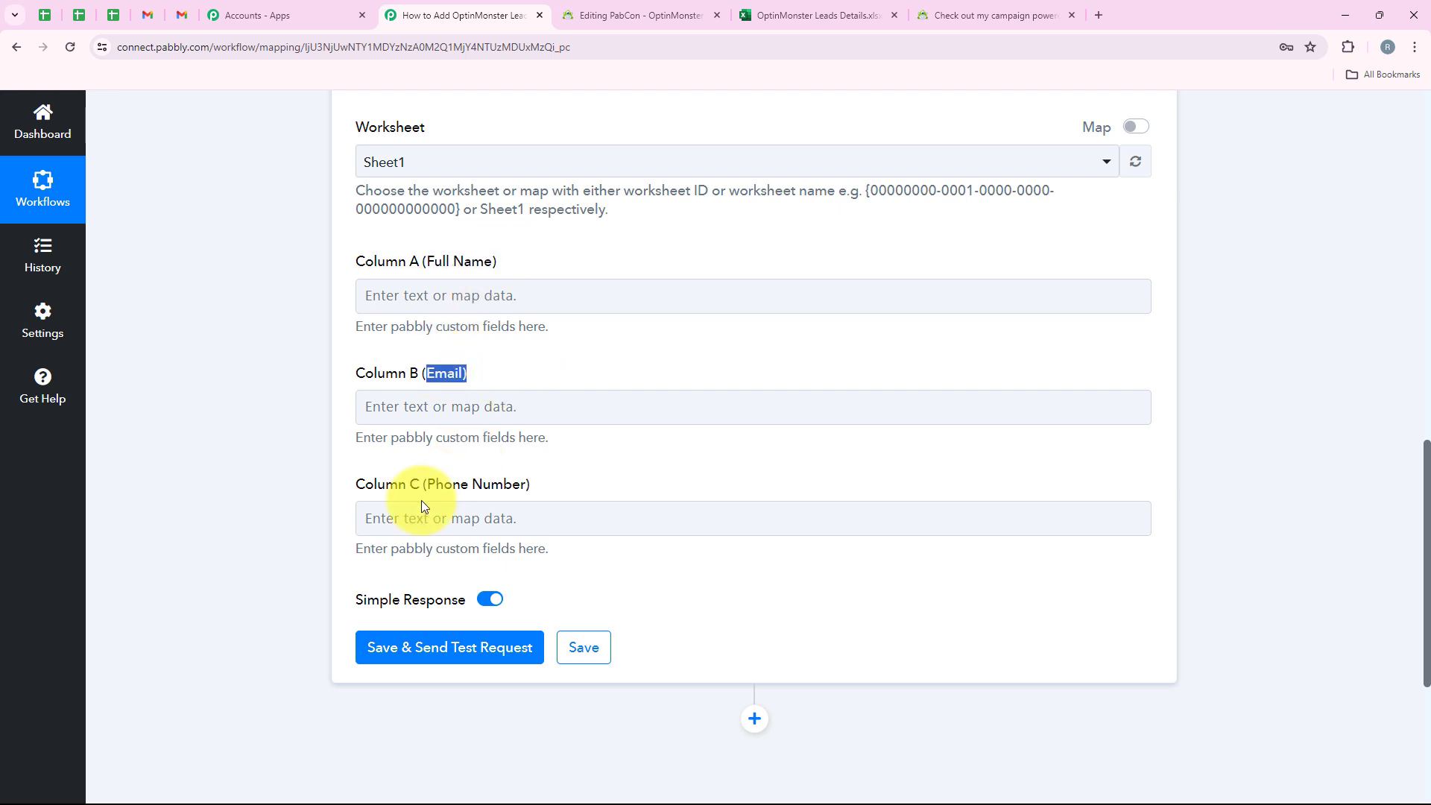
pyautogui.click(441, 490)
pyautogui.moveTo(440, 485); pyautogui.dragTo(572, 478)
pyautogui.click(571, 471)
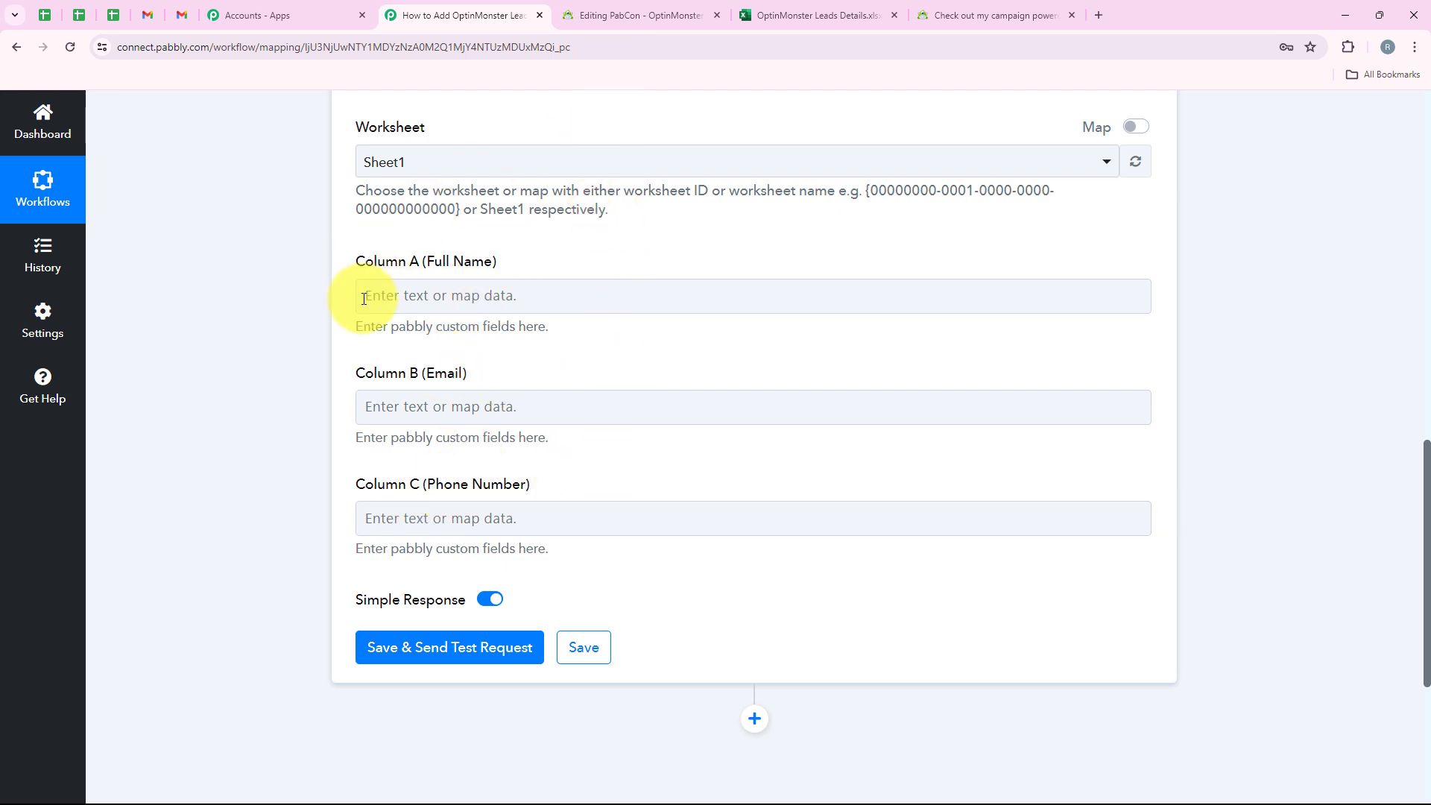
pyautogui.click(781, 6)
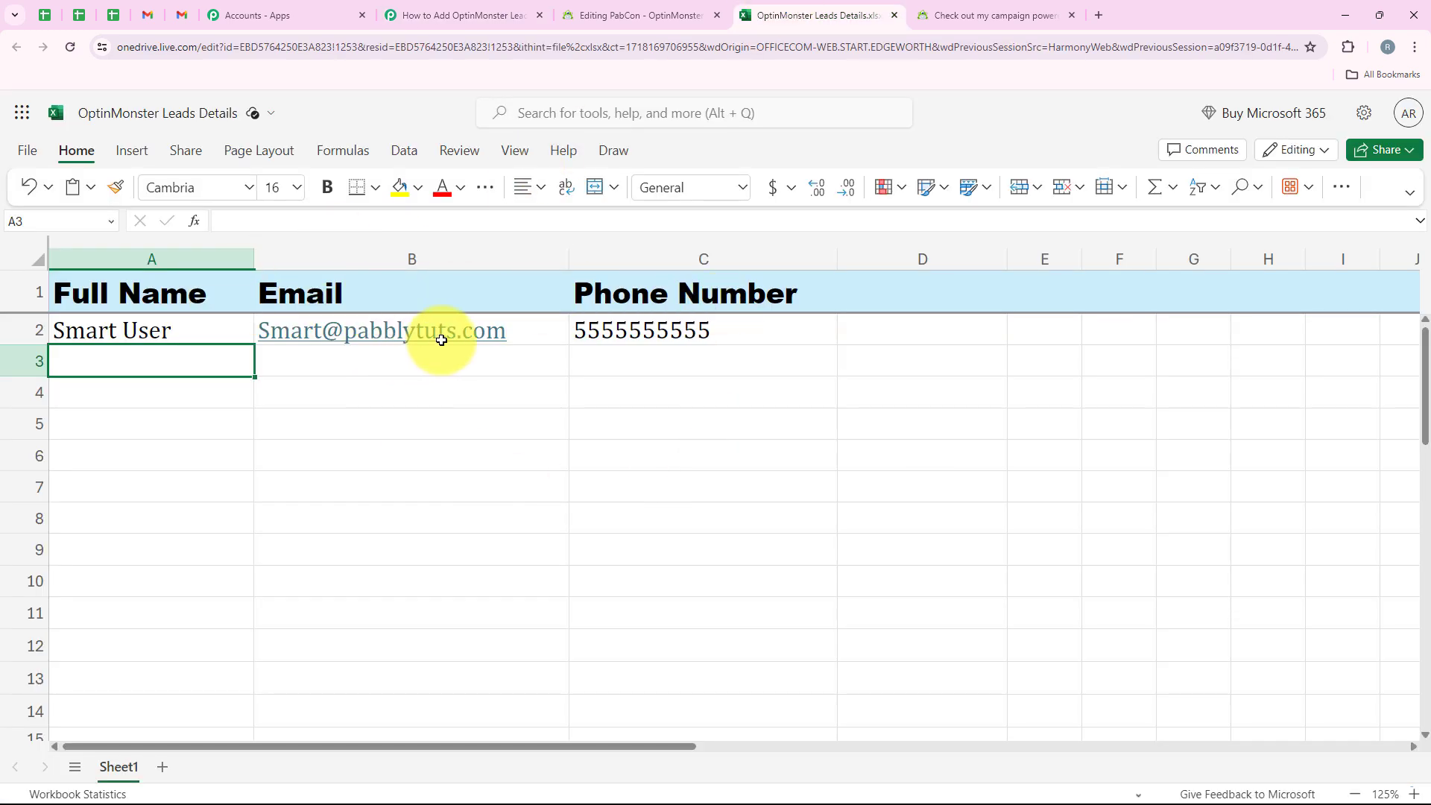
pyautogui.click(462, 15)
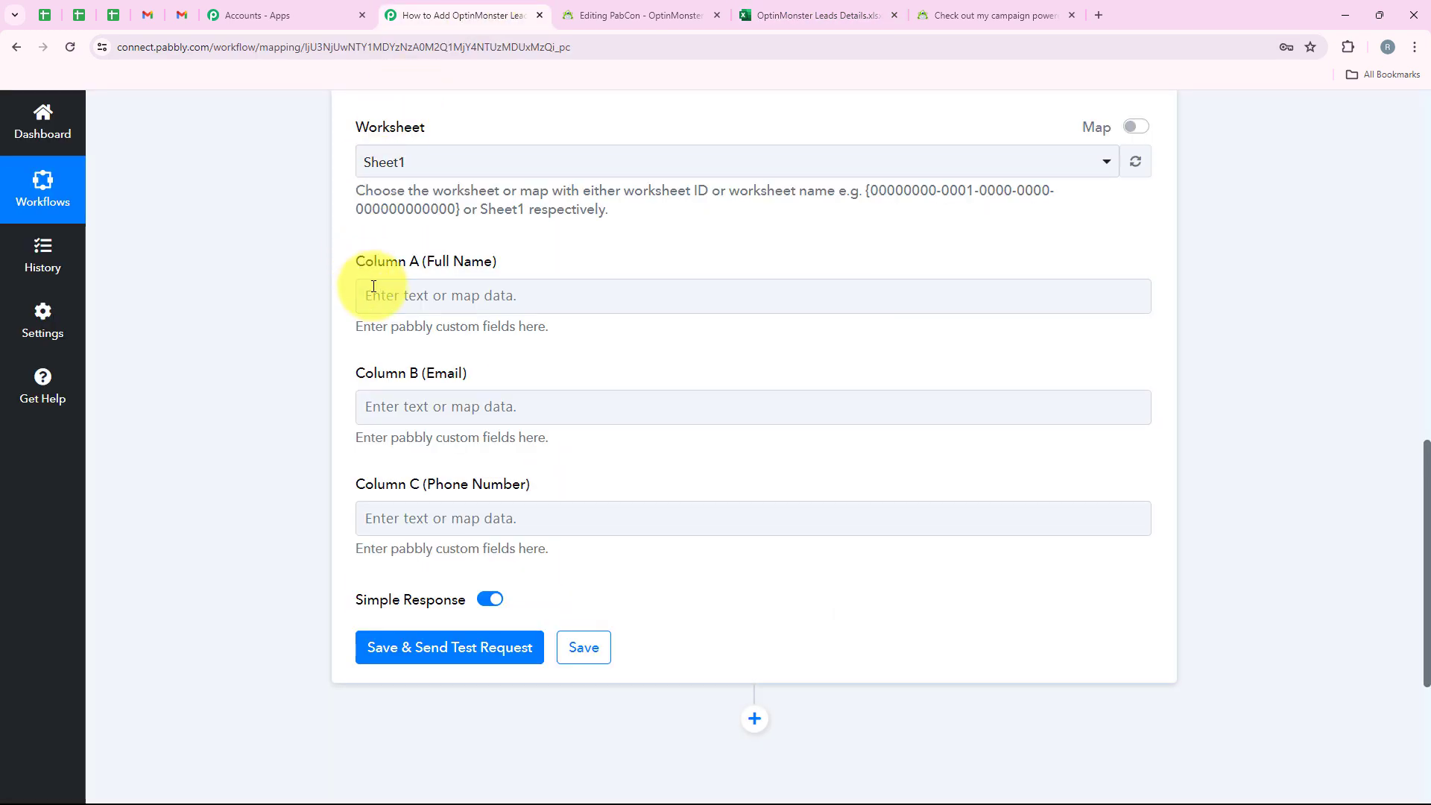
pyautogui.click(409, 296)
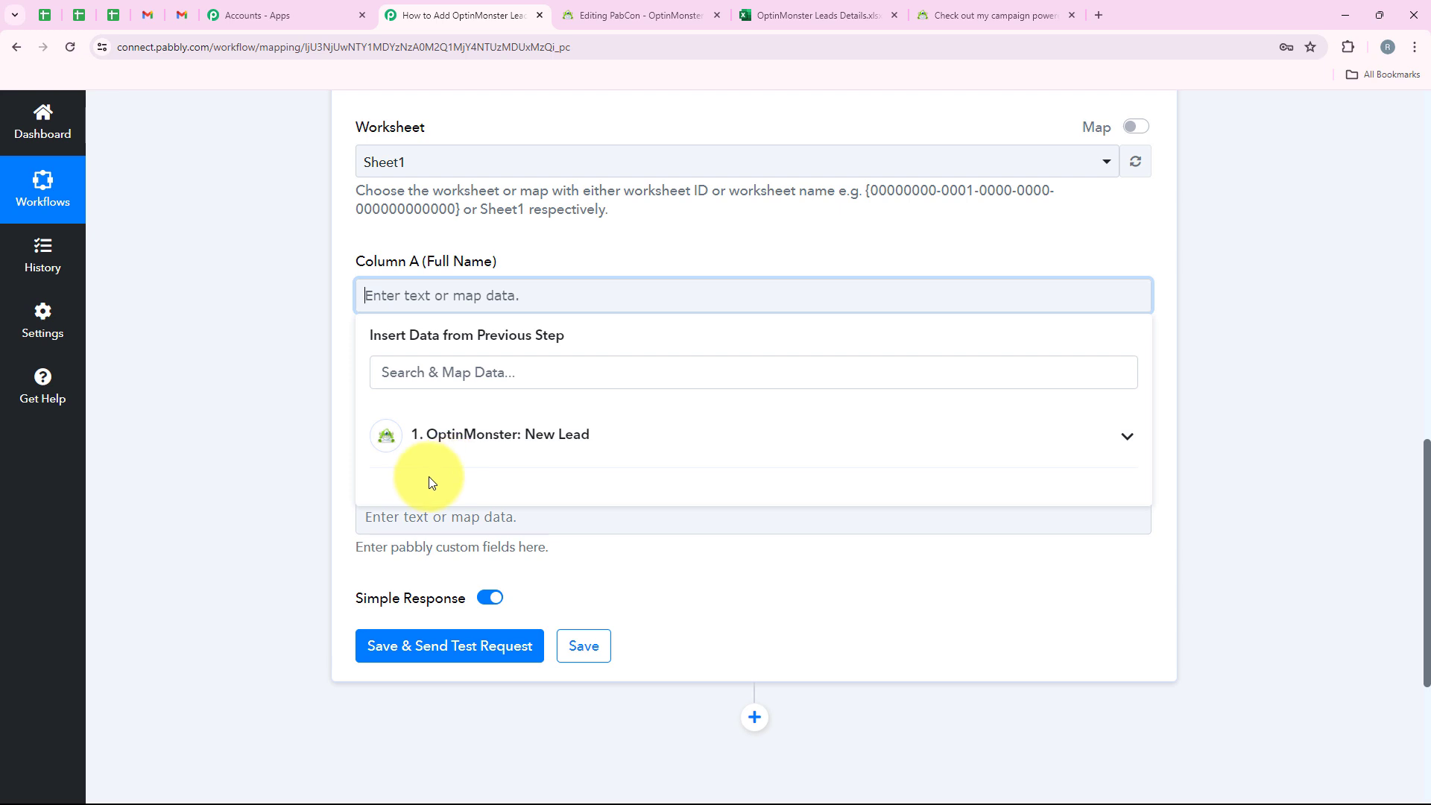
pyautogui.click(306, 244)
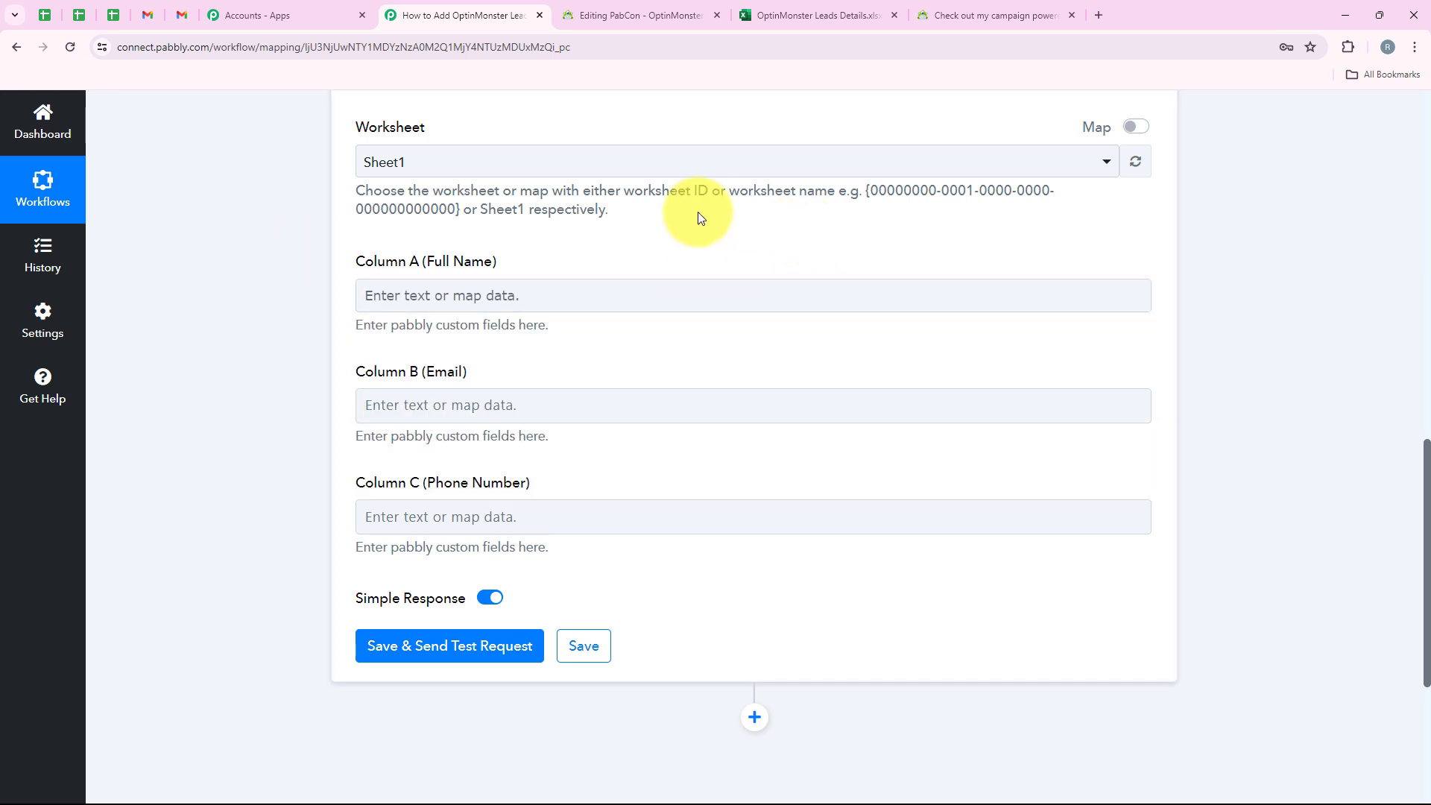
pyautogui.click(407, 291)
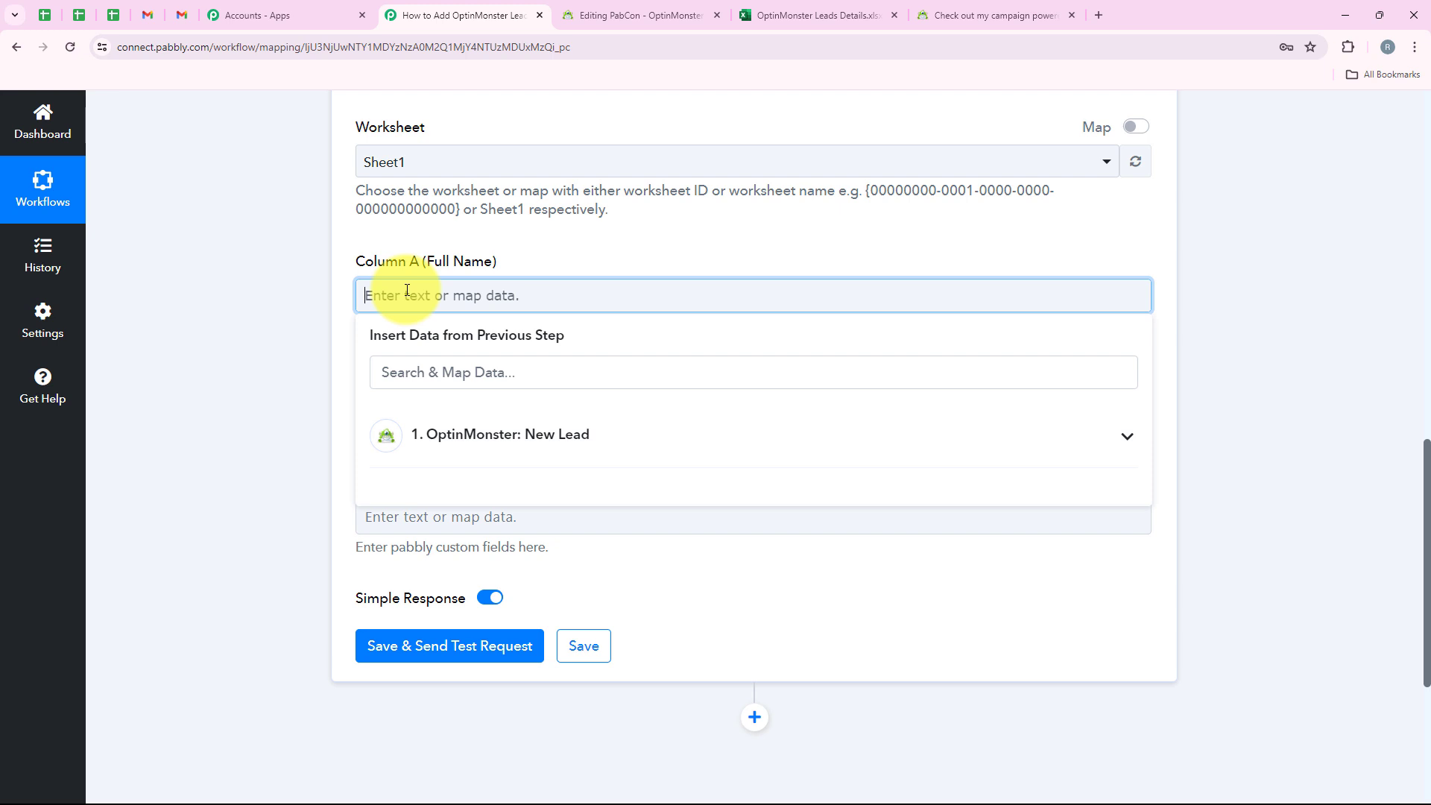
pyautogui.write('Demo')
pyautogui.click(310, 356)
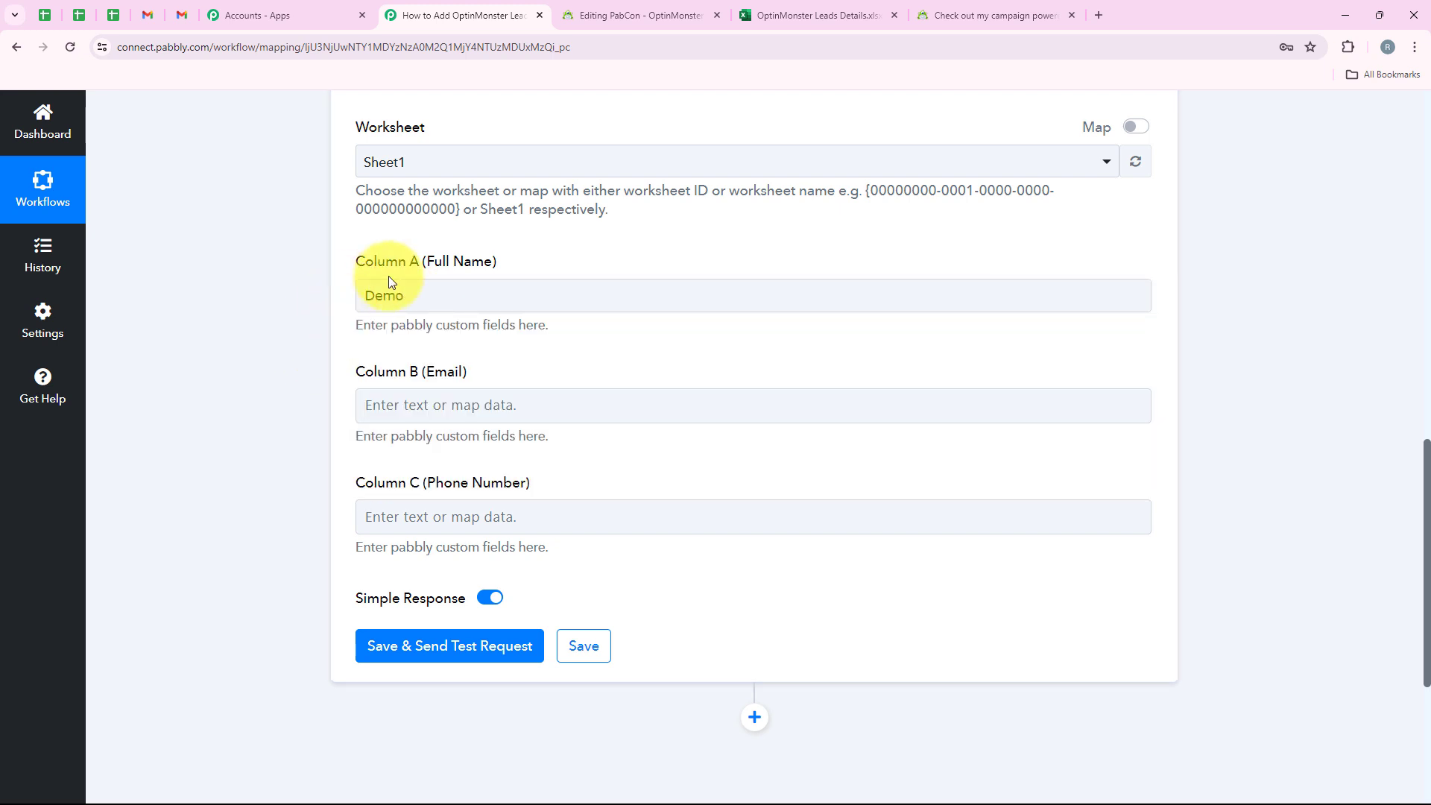
pyautogui.moveTo(521, 297); pyautogui.dragTo(349, 283)
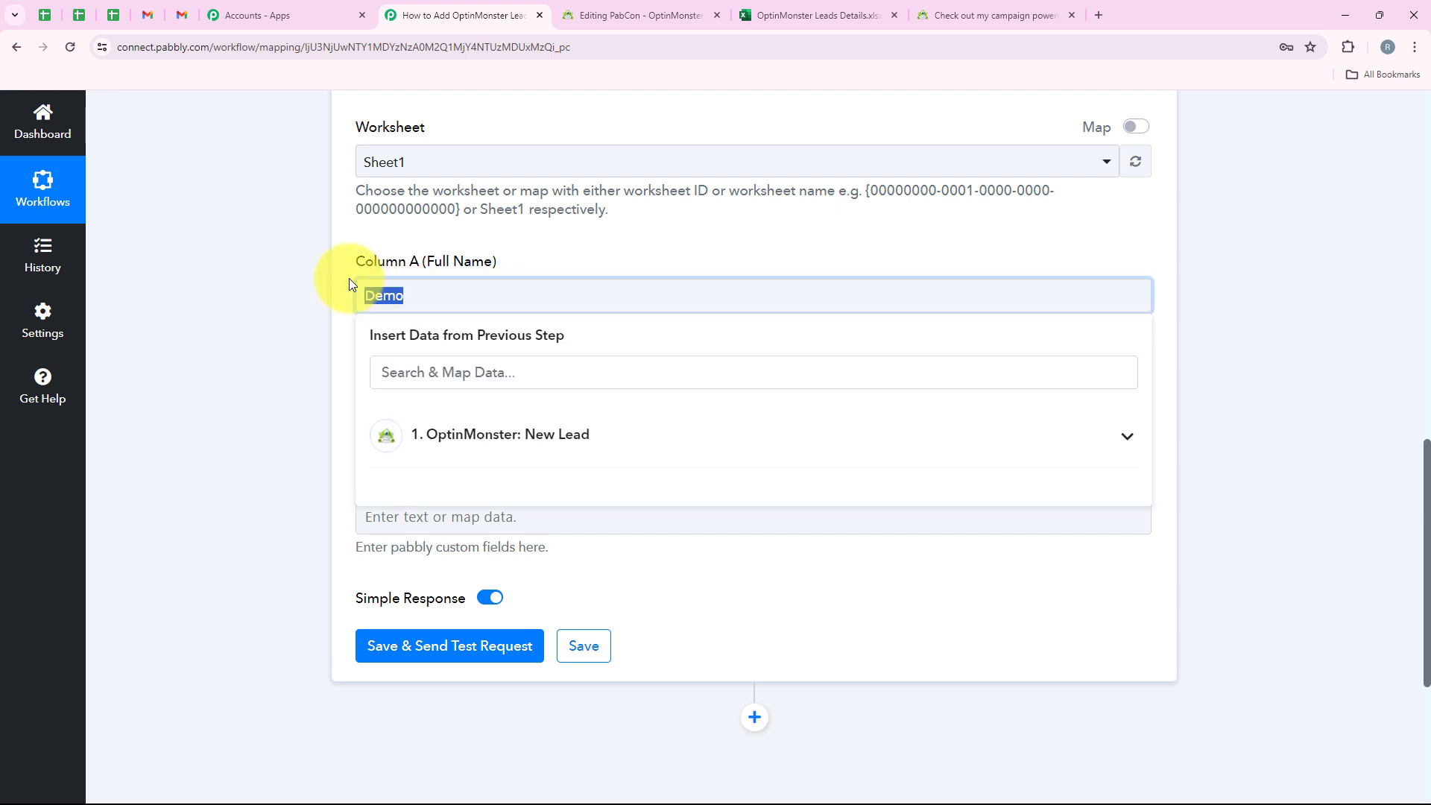
pyautogui.press('BackSpace')
pyautogui.click(501, 445)
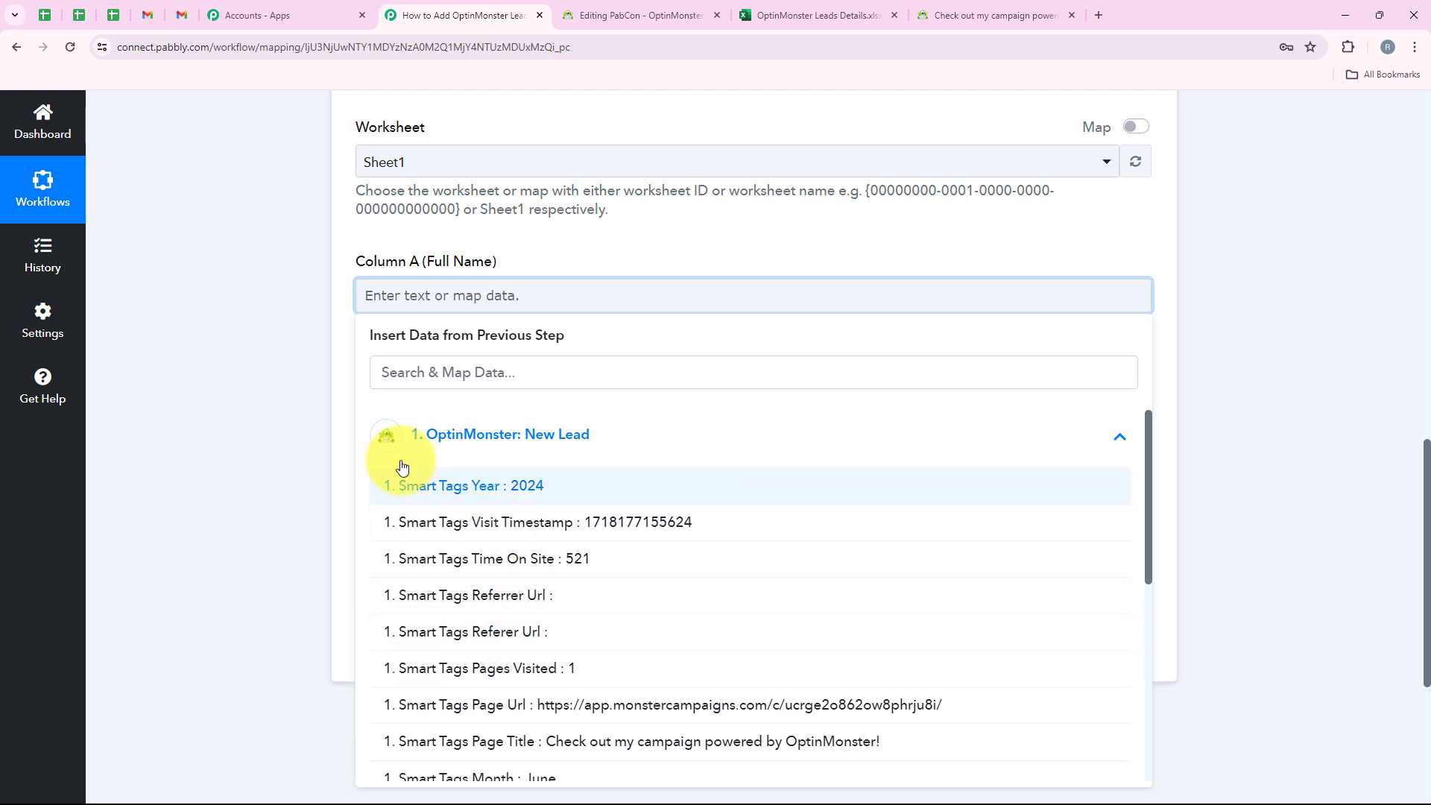
pyautogui.click(248, 450)
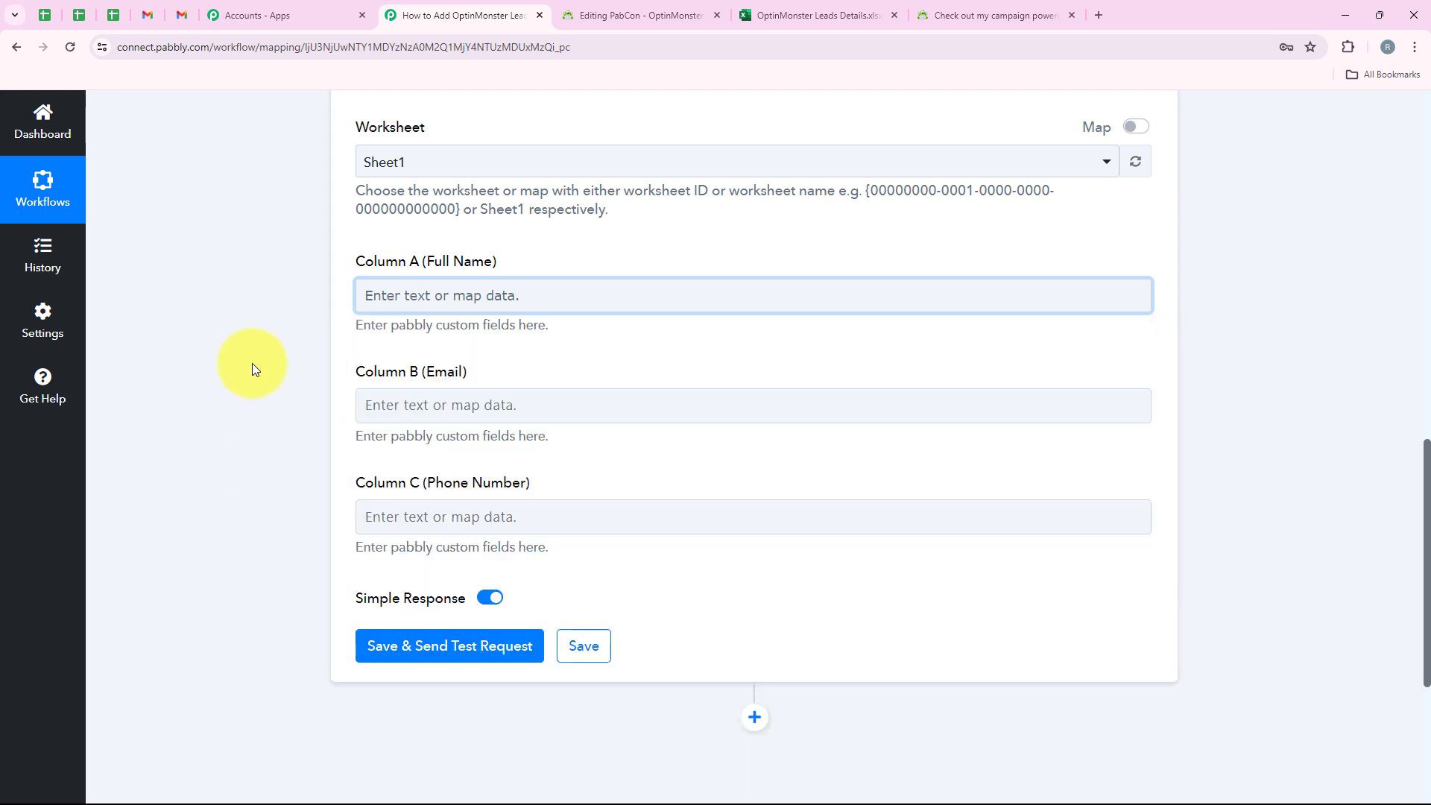
# - Search the OptinMonster lead data for Name and map Lead FirstName followed by Lead LastName to the Full Name column
pyautogui.click(410, 307)
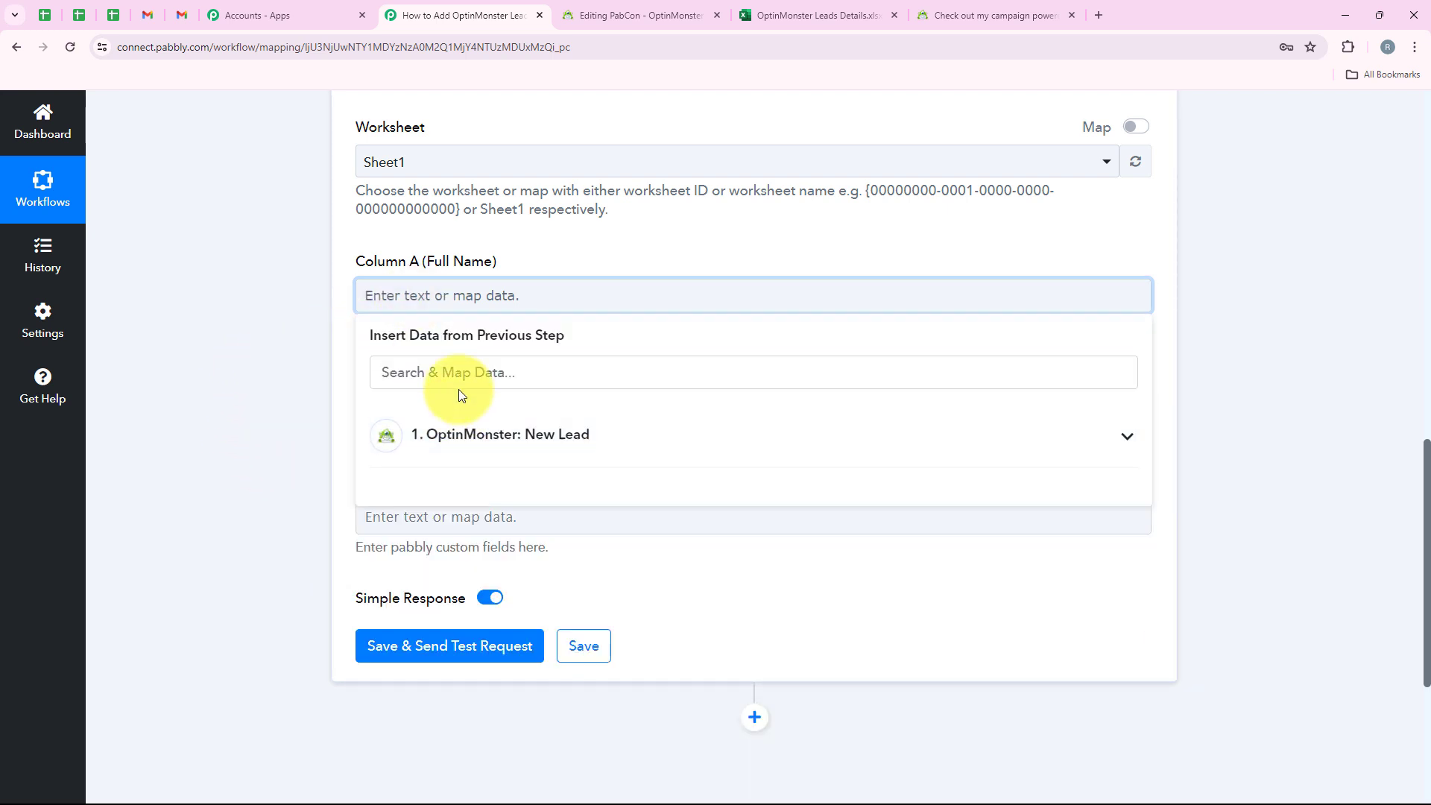
pyautogui.write('Name')
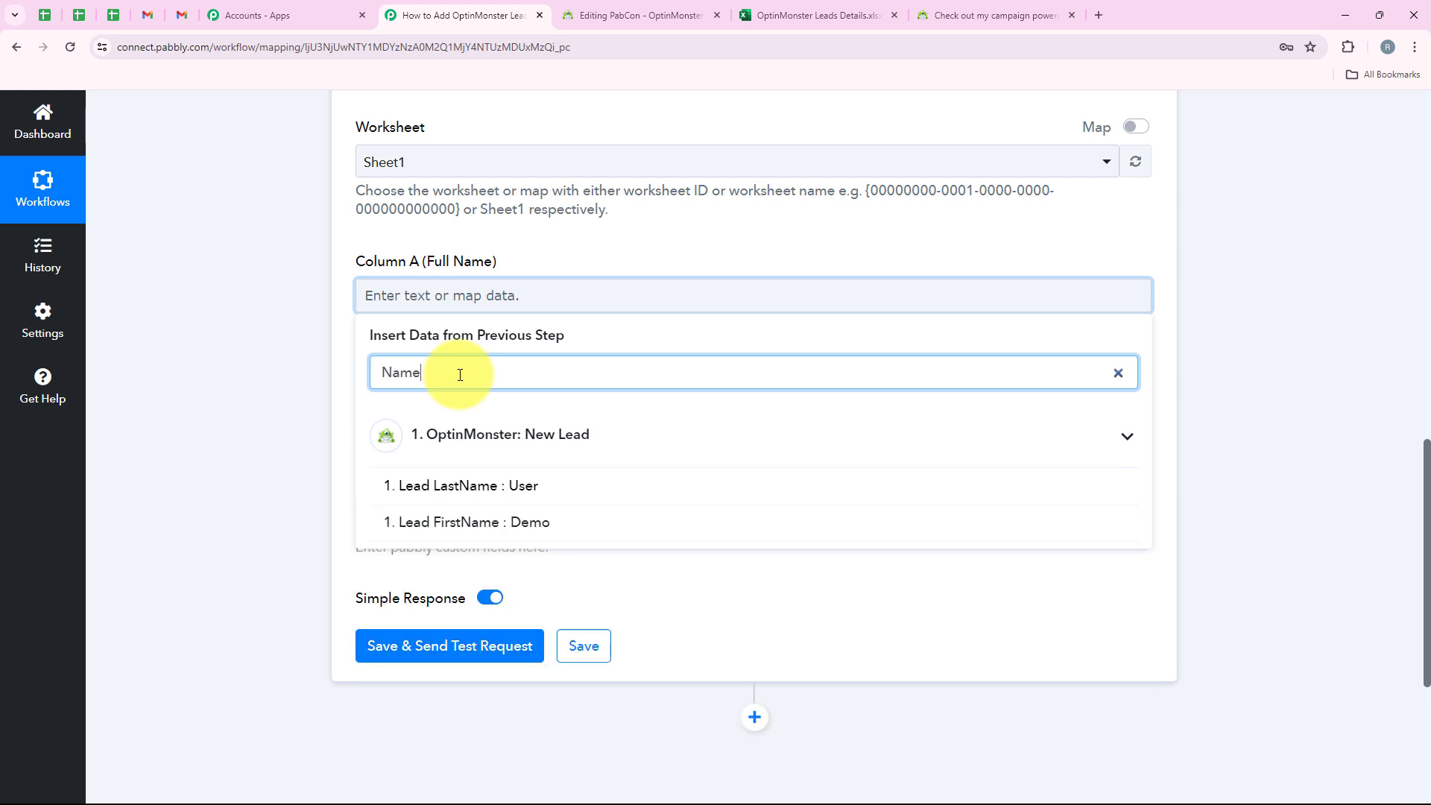
pyautogui.click(535, 525)
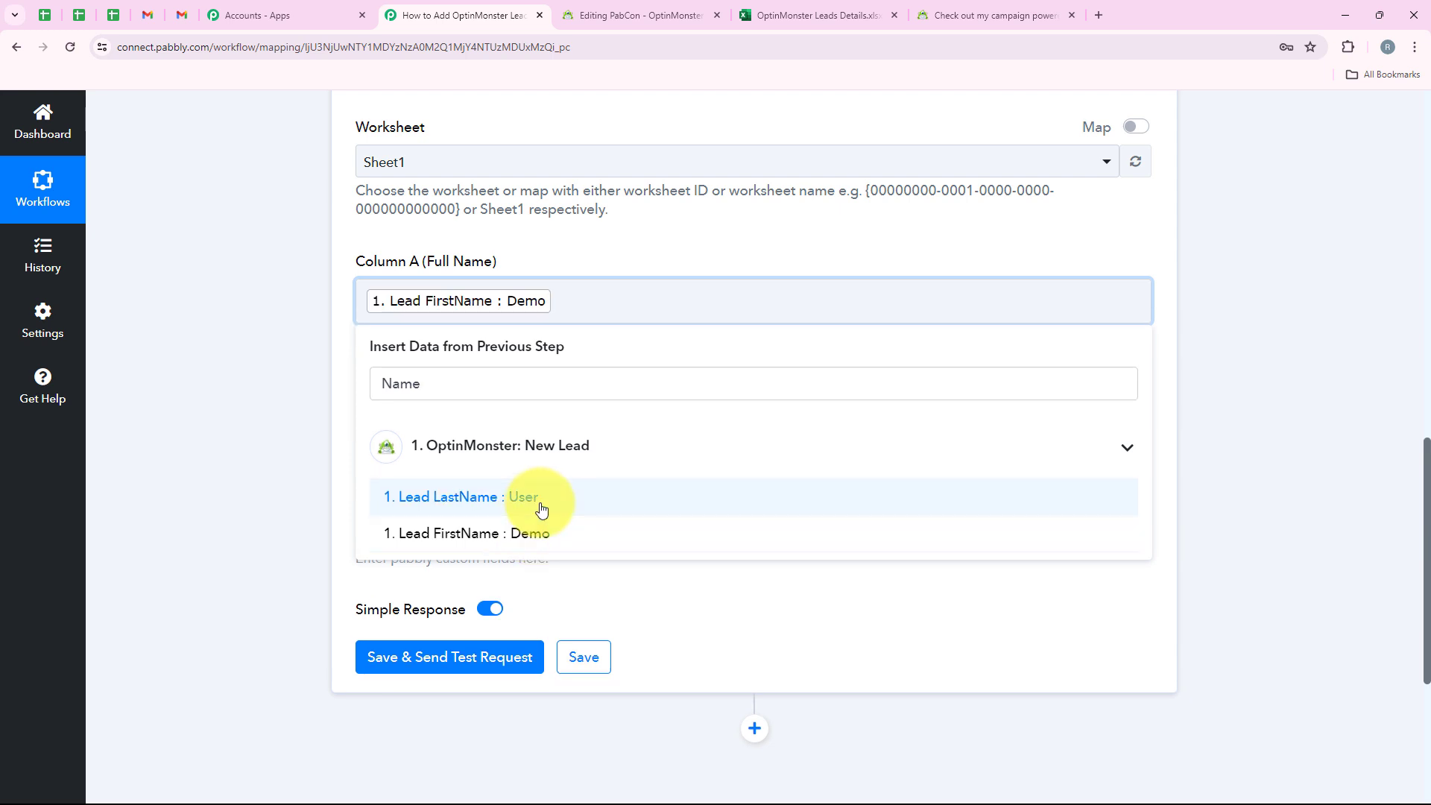
pyautogui.click(541, 510)
pyautogui.click(333, 381)
# - Search the lead data for Email and map Lead Email to the Email column
pyautogui.scroll(-1, 380, 388)
pyautogui.click(380, 345)
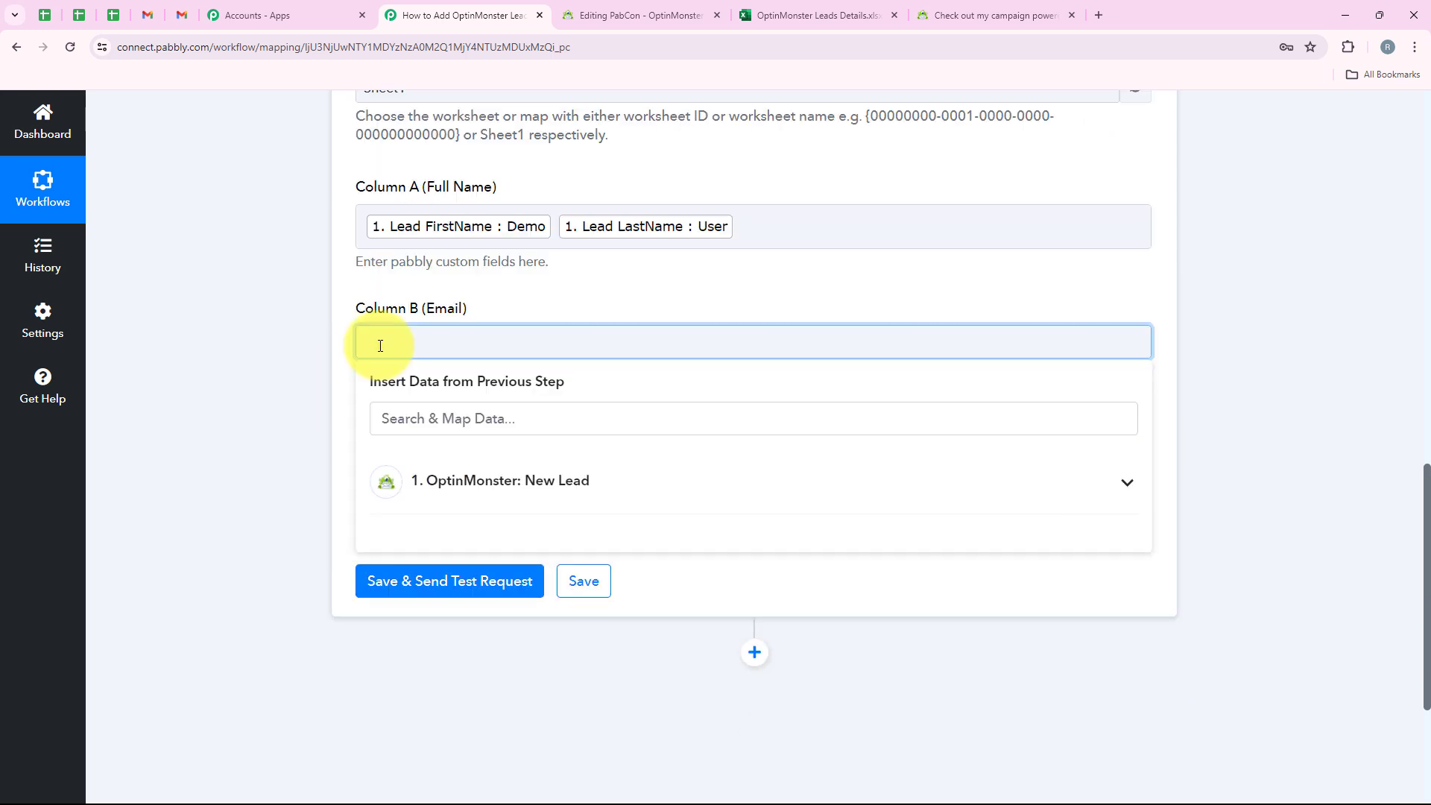
pyautogui.scroll(-1, 377, 345)
pyautogui.click(319, 356)
pyautogui.click(409, 274)
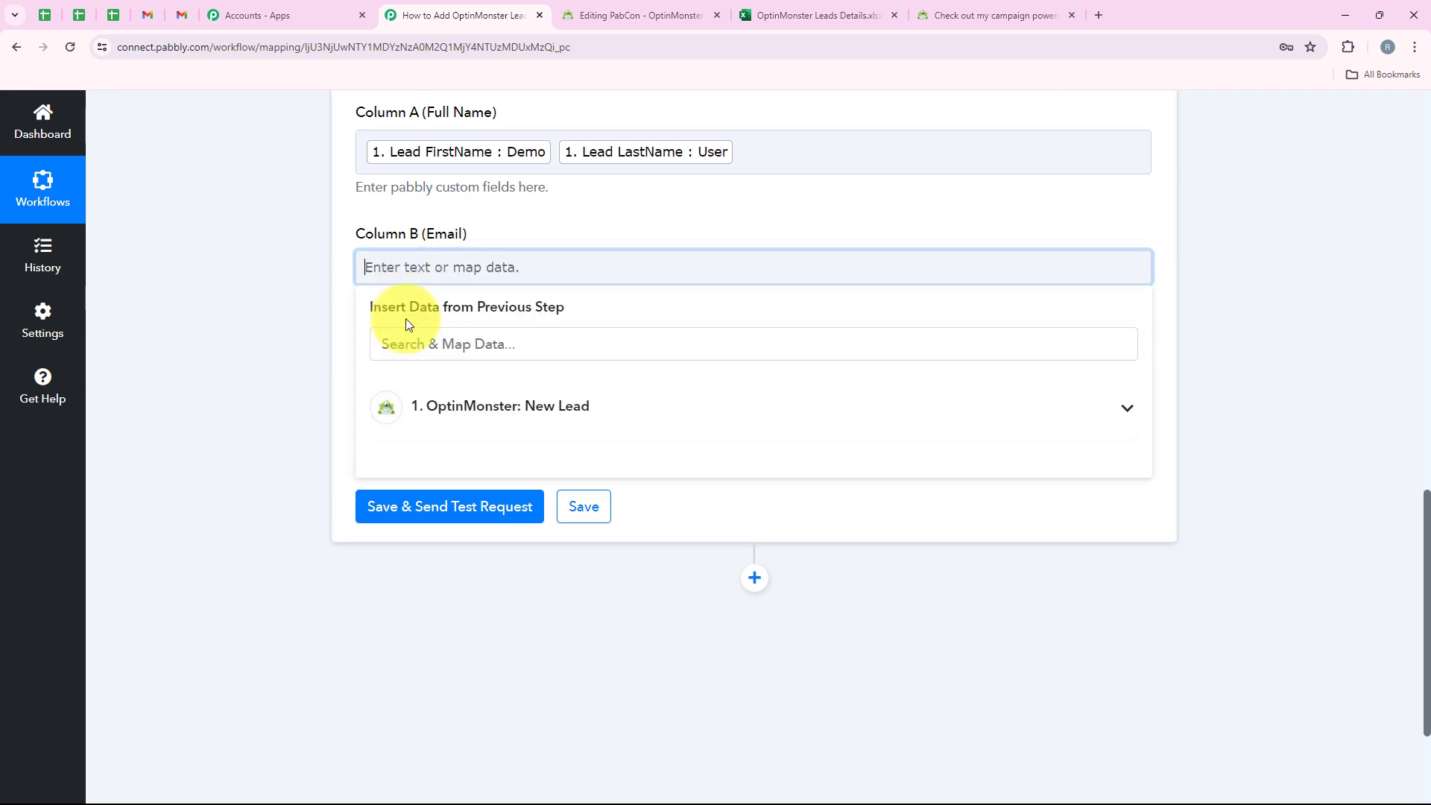
pyautogui.click(415, 335)
pyautogui.write('Email')
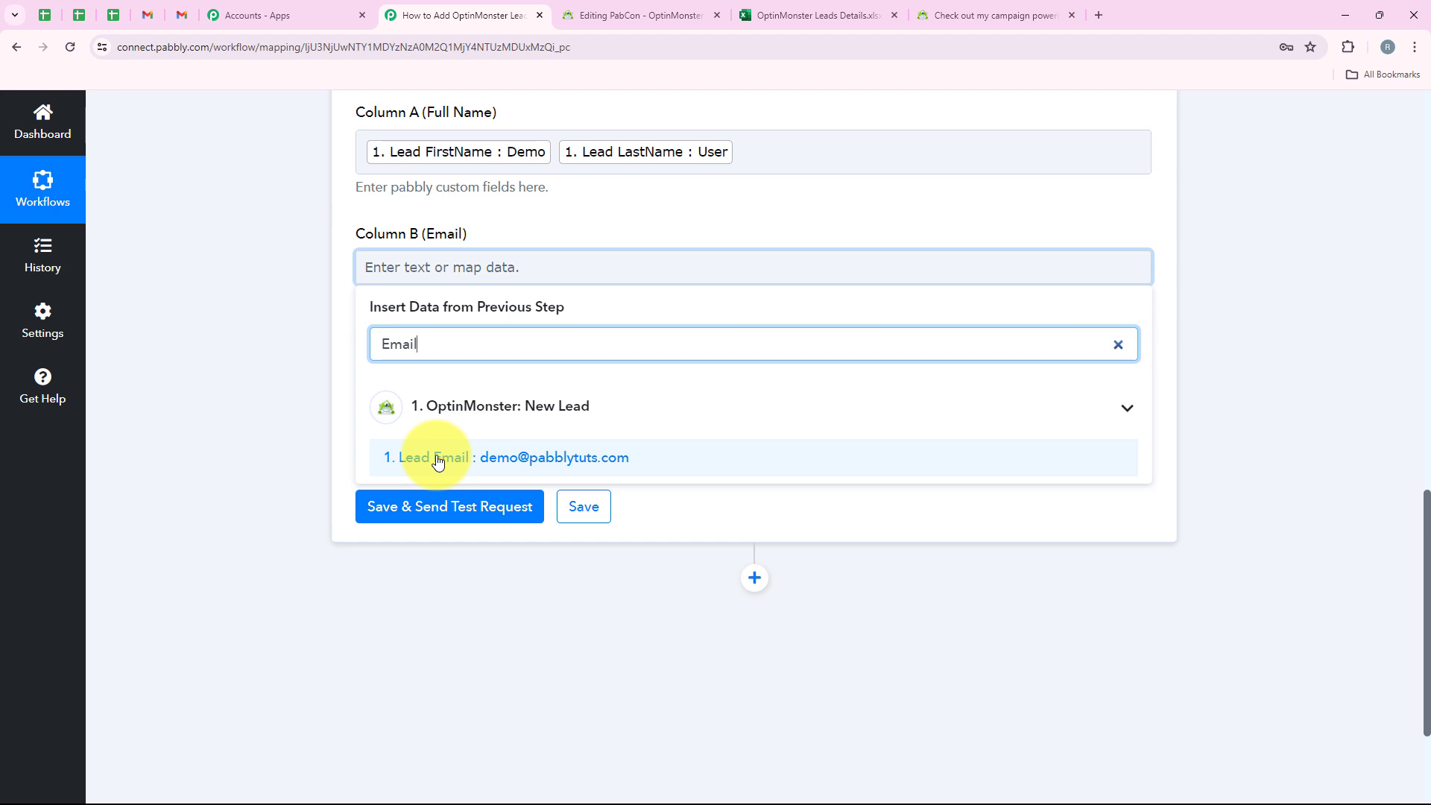
pyautogui.click(438, 458)
pyautogui.click(316, 365)
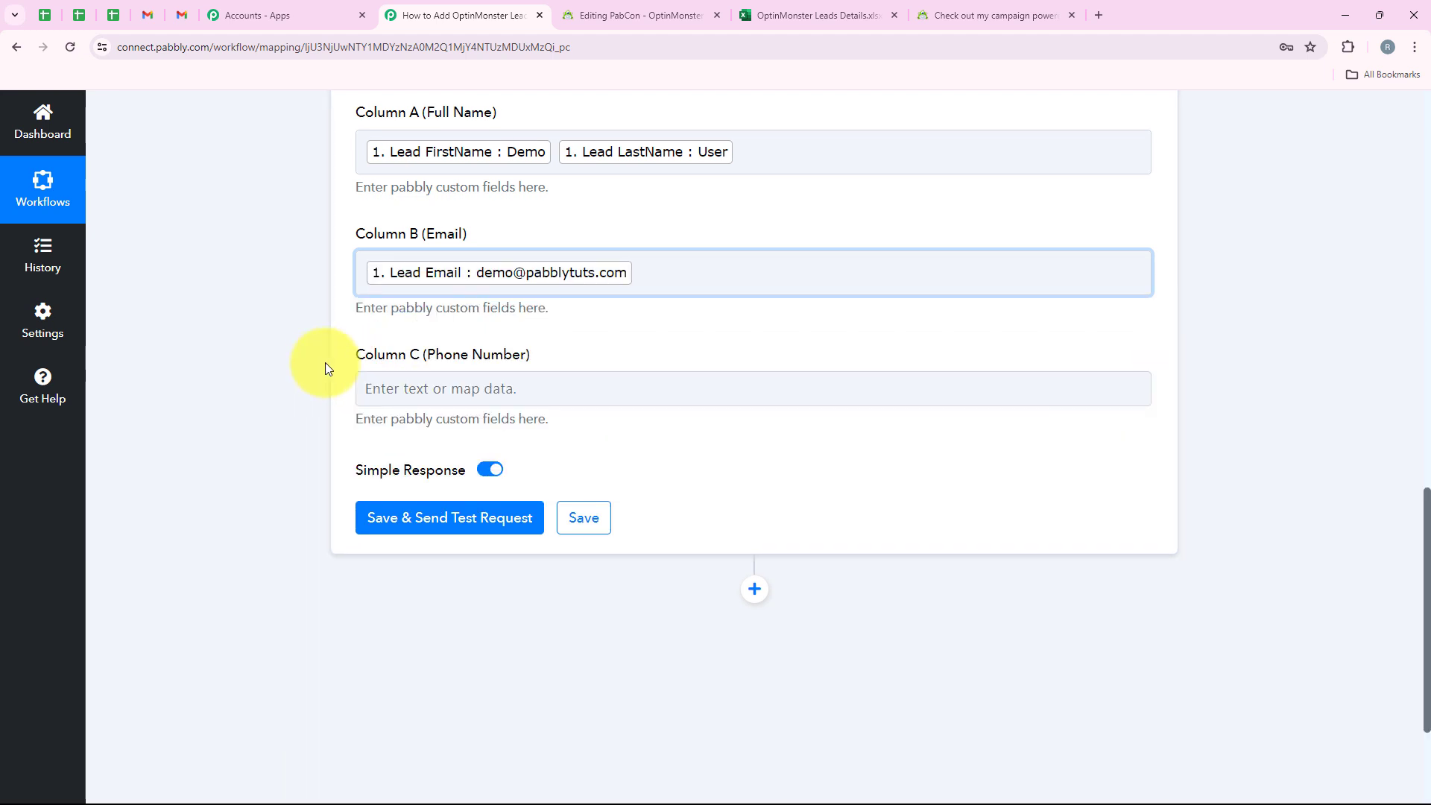
# - Search the lead data for Phone and map Lead Phone to the Phone Number column
pyautogui.moveTo(355, 352); pyautogui.dragTo(495, 356)
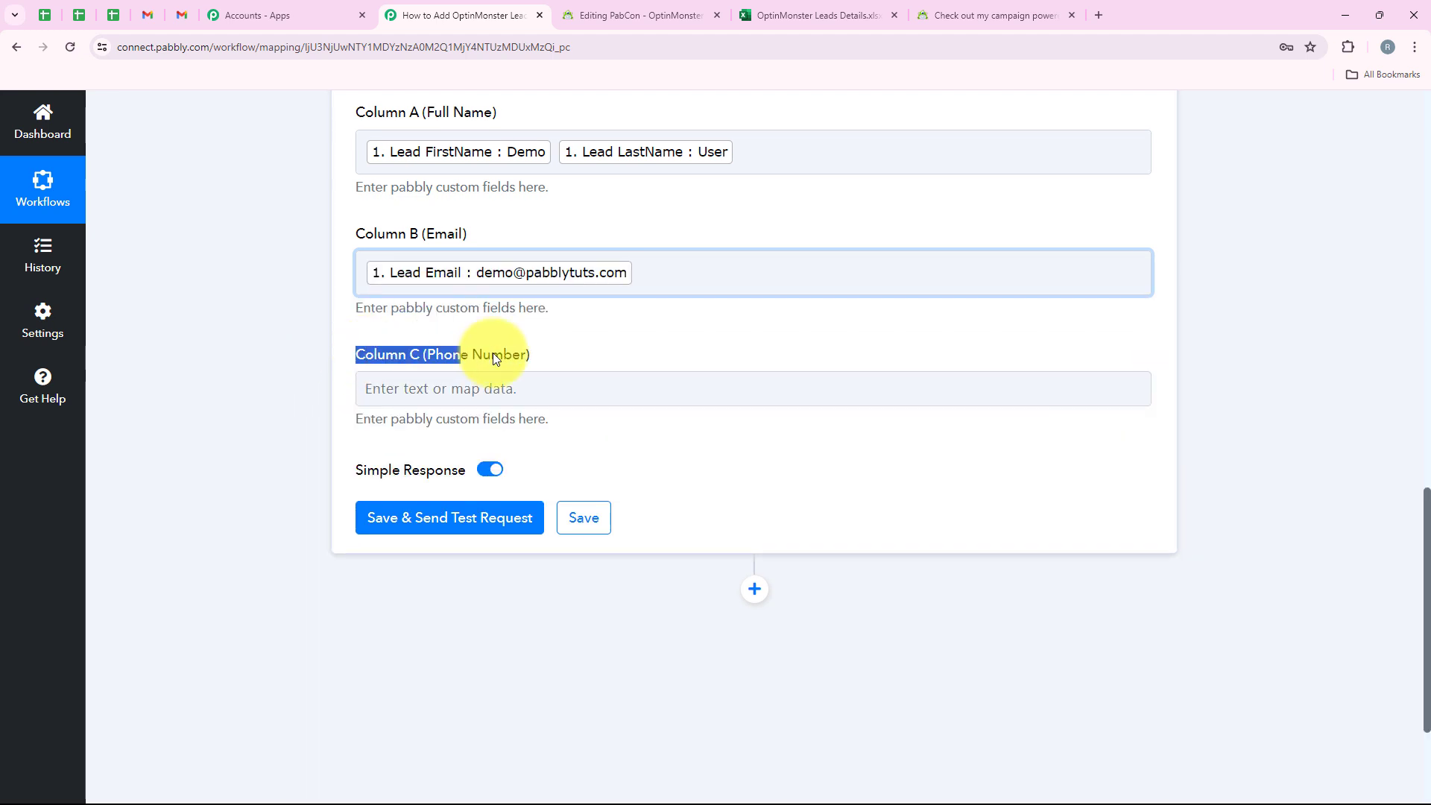
pyautogui.click(526, 388)
pyautogui.click(511, 466)
pyautogui.write('Phone')
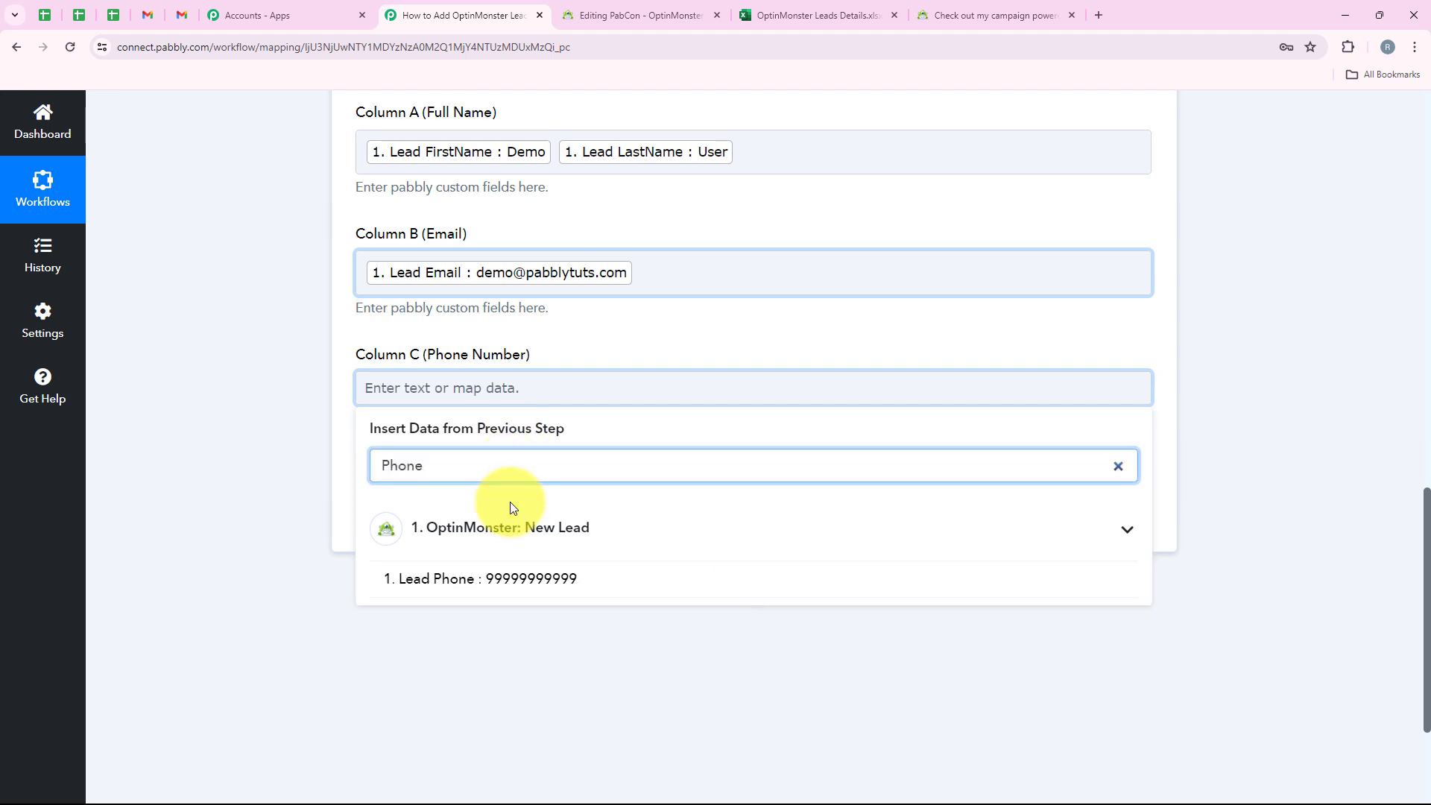
pyautogui.click(503, 580)
pyautogui.click(191, 331)
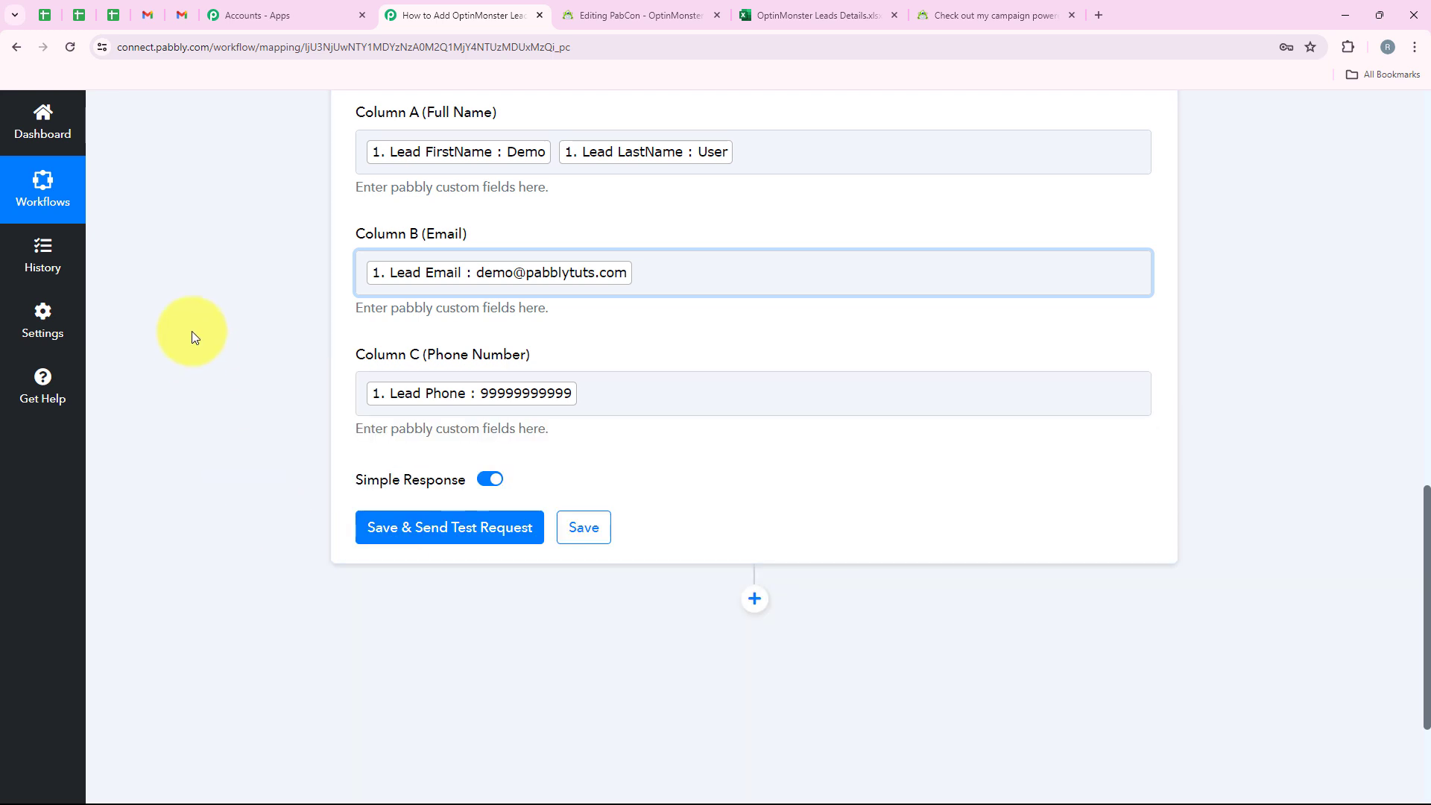
# - Review the mapped columns, save the action with a test request, and inspect the response received
pyautogui.scroll(4, 191, 331)
pyautogui.scroll(-4, 498, 249)
pyautogui.scroll(1, 709, 404)
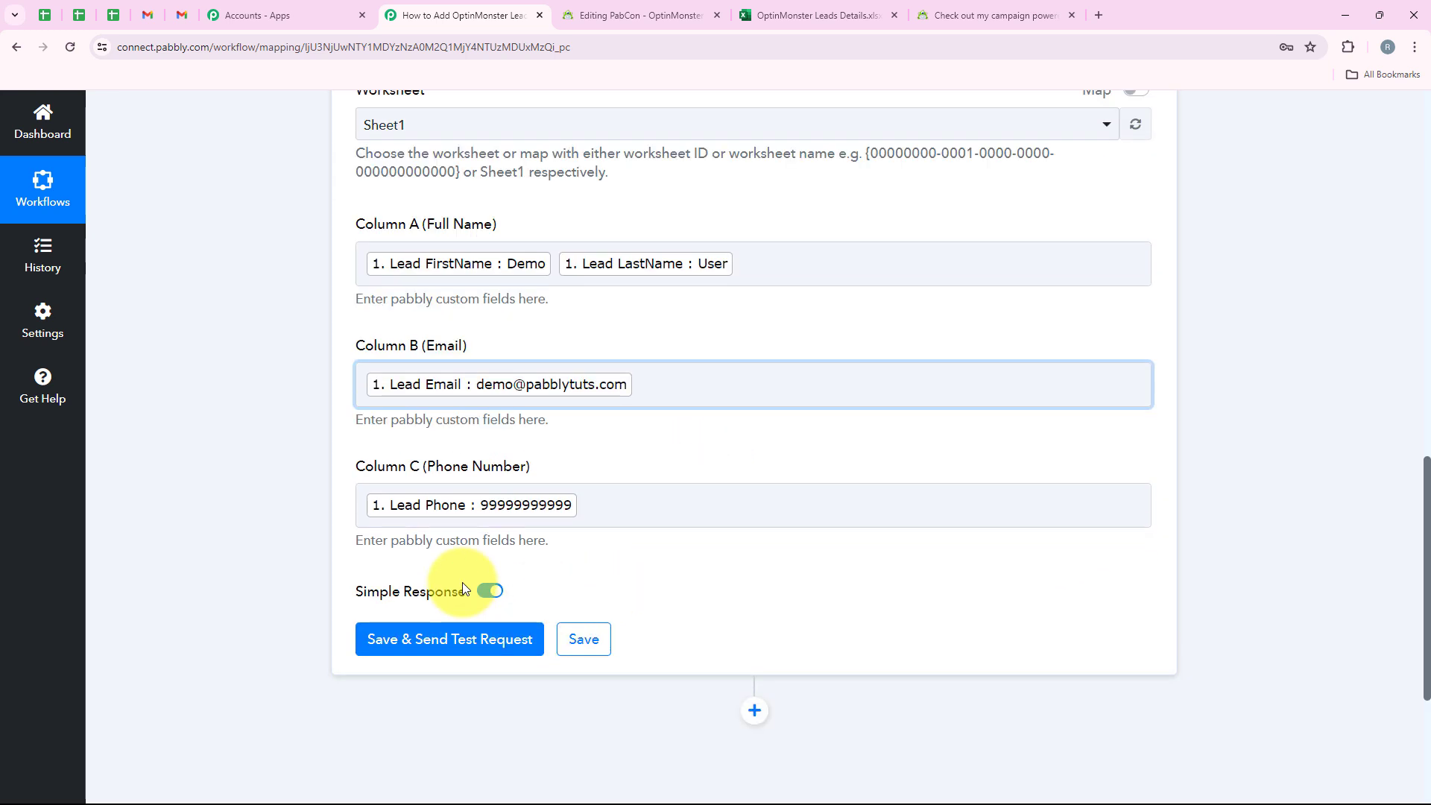
pyautogui.click(398, 689)
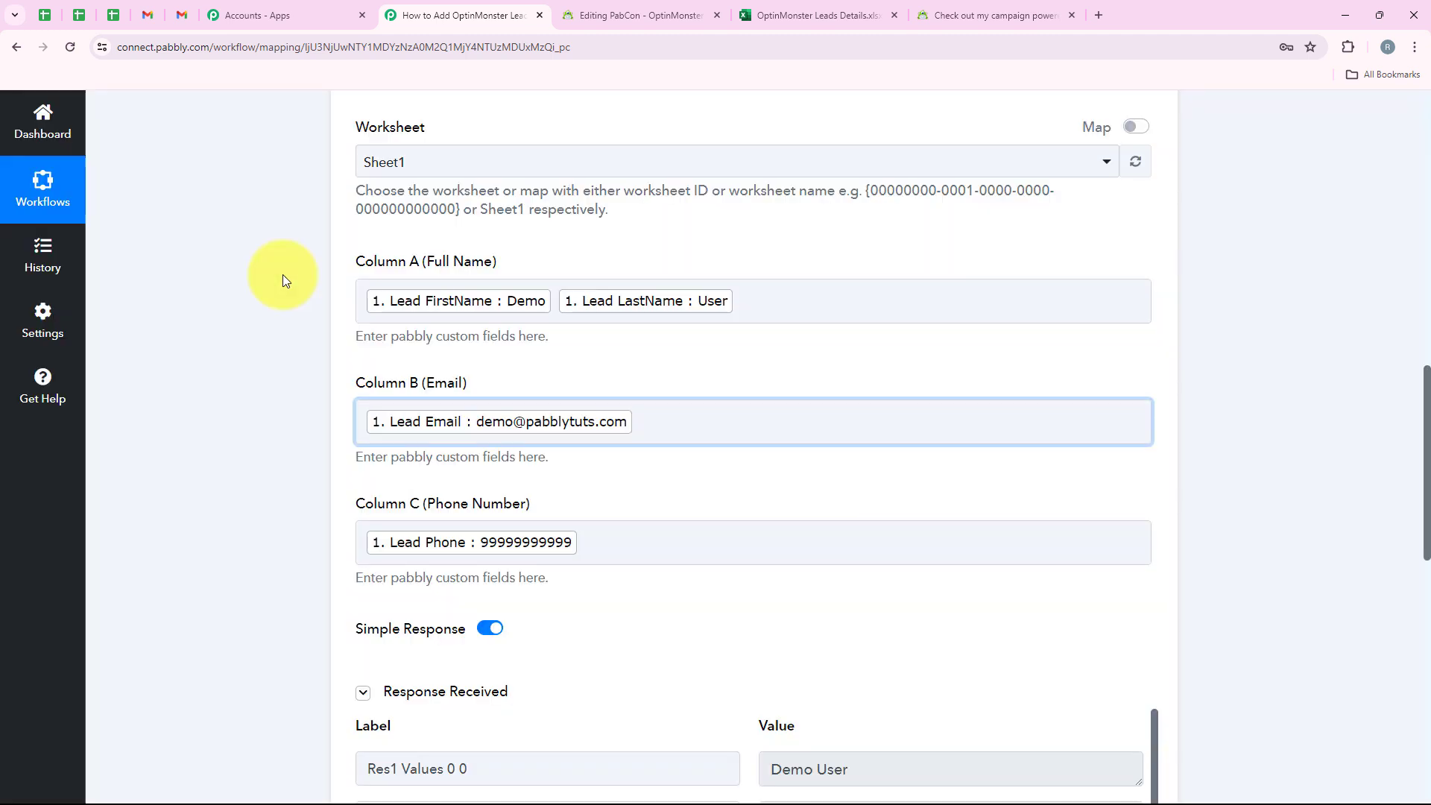
pyautogui.scroll(-4, 281, 278)
pyautogui.scroll(-3, 539, 280)
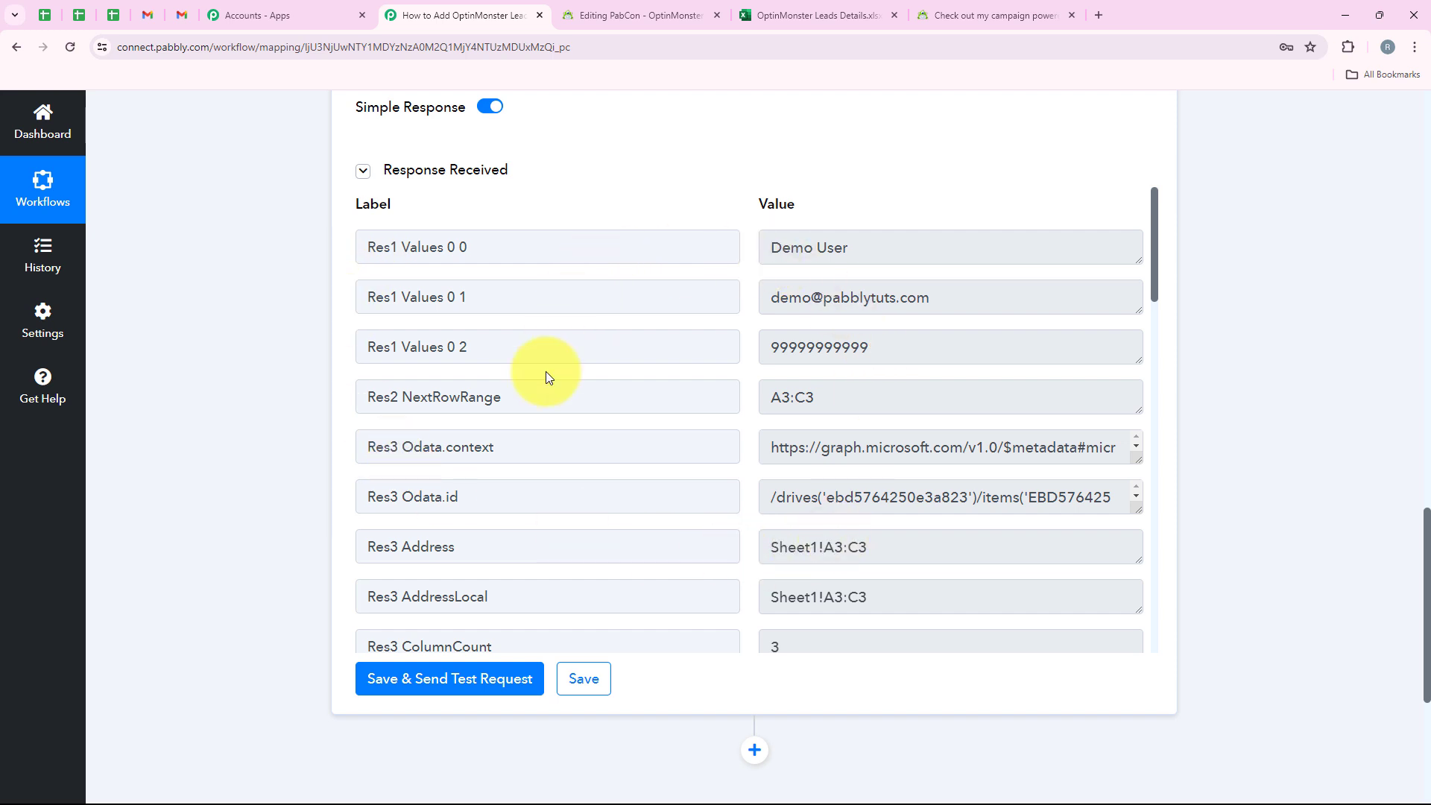
# - Switch to the OptinMonster Leads Details workbook in Excel and check row 3 for the test lead
pyautogui.click(812, 15)
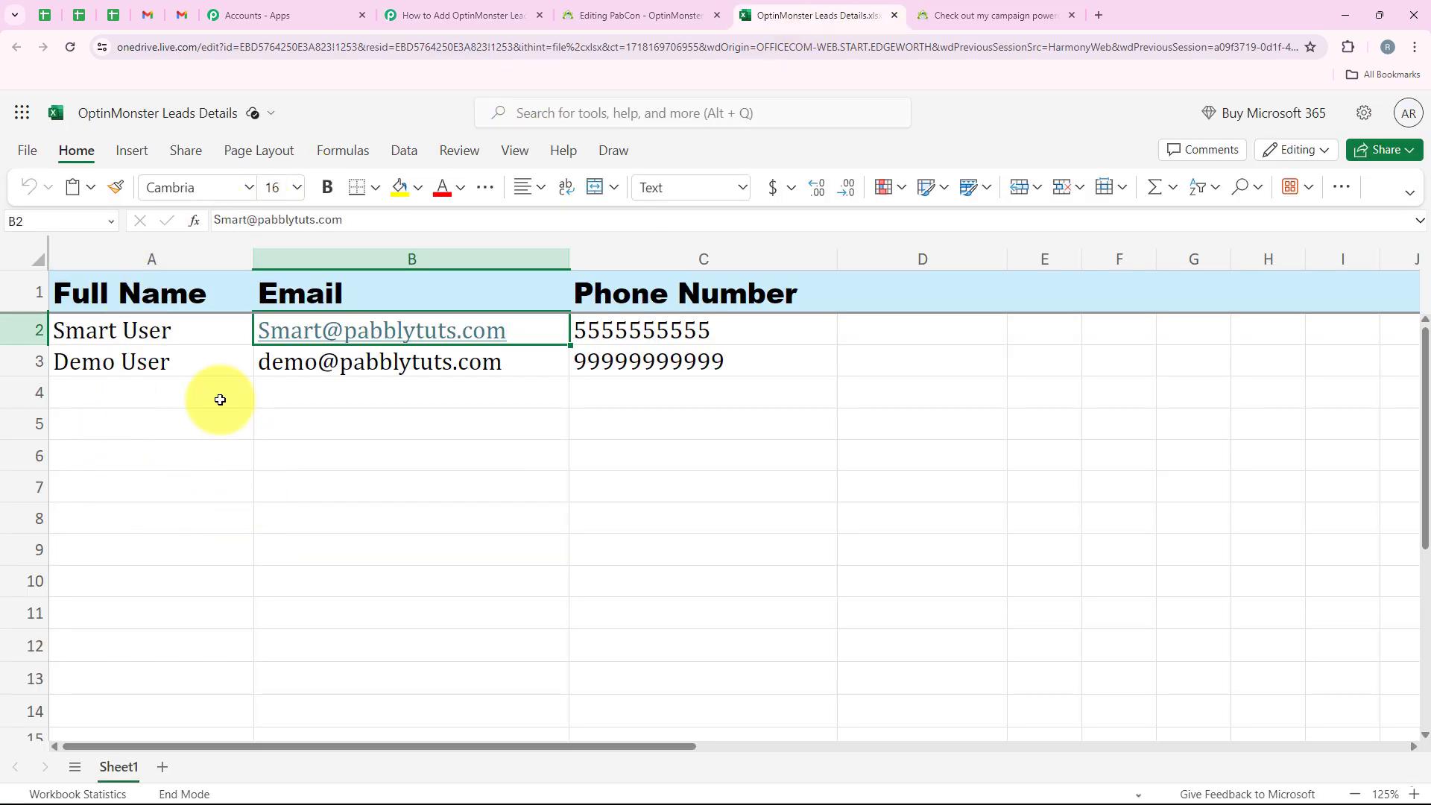
pyautogui.click(25, 362)
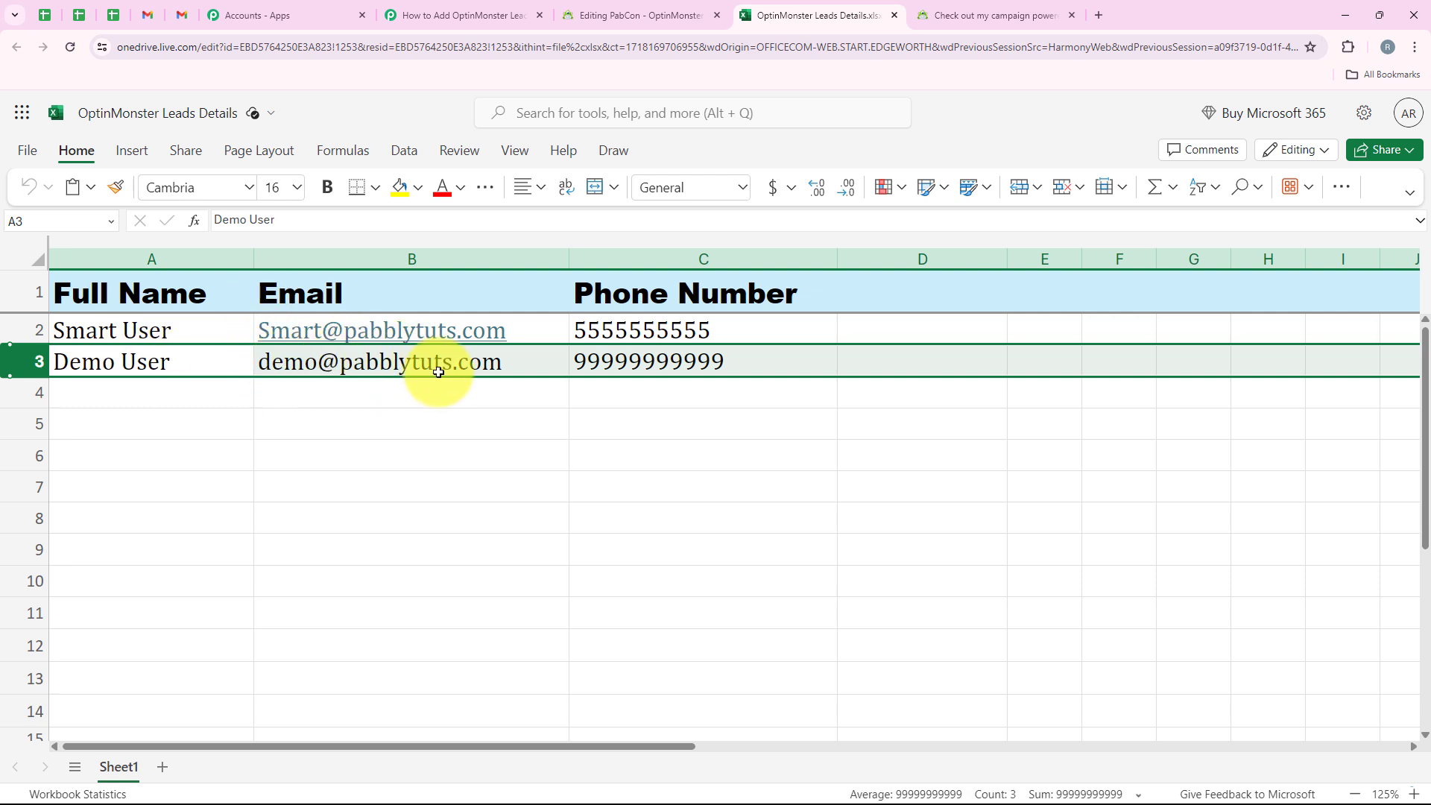
pyautogui.click(671, 384)
# - Return to the Pabbly Connect workflow and collapse the Microsoft Excel action
pyautogui.click(462, 15)
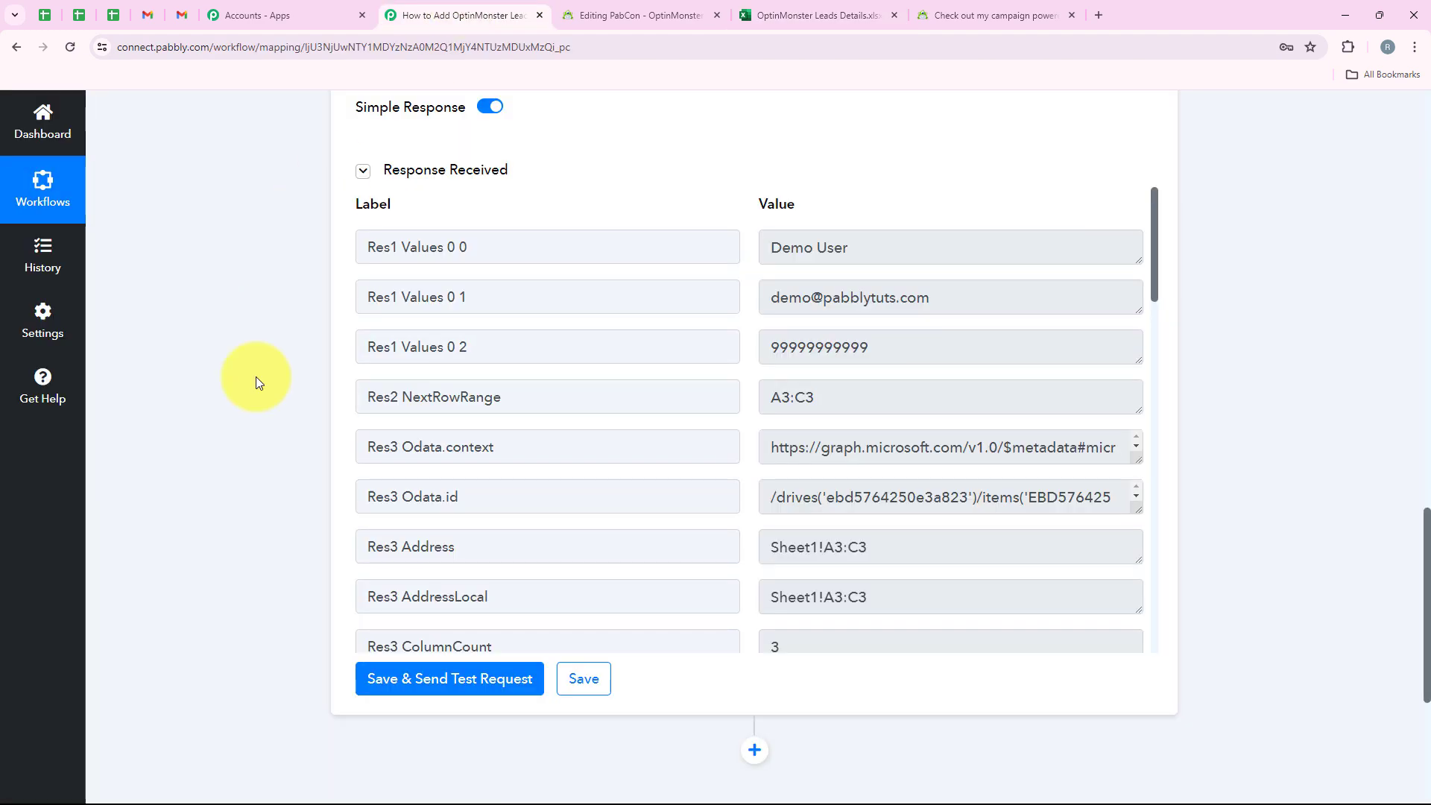
pyautogui.scroll(20, 239, 198)
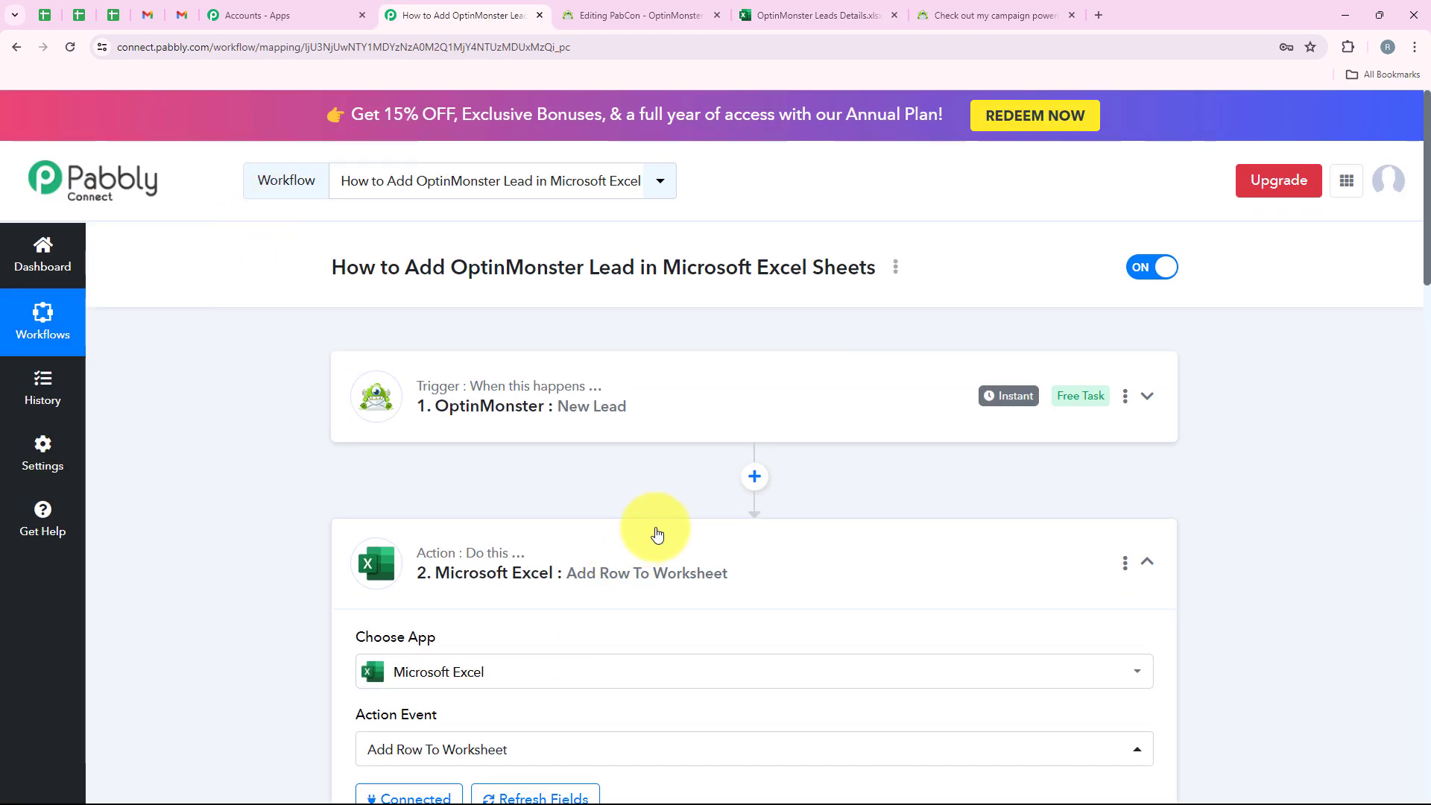
pyautogui.click(657, 533)
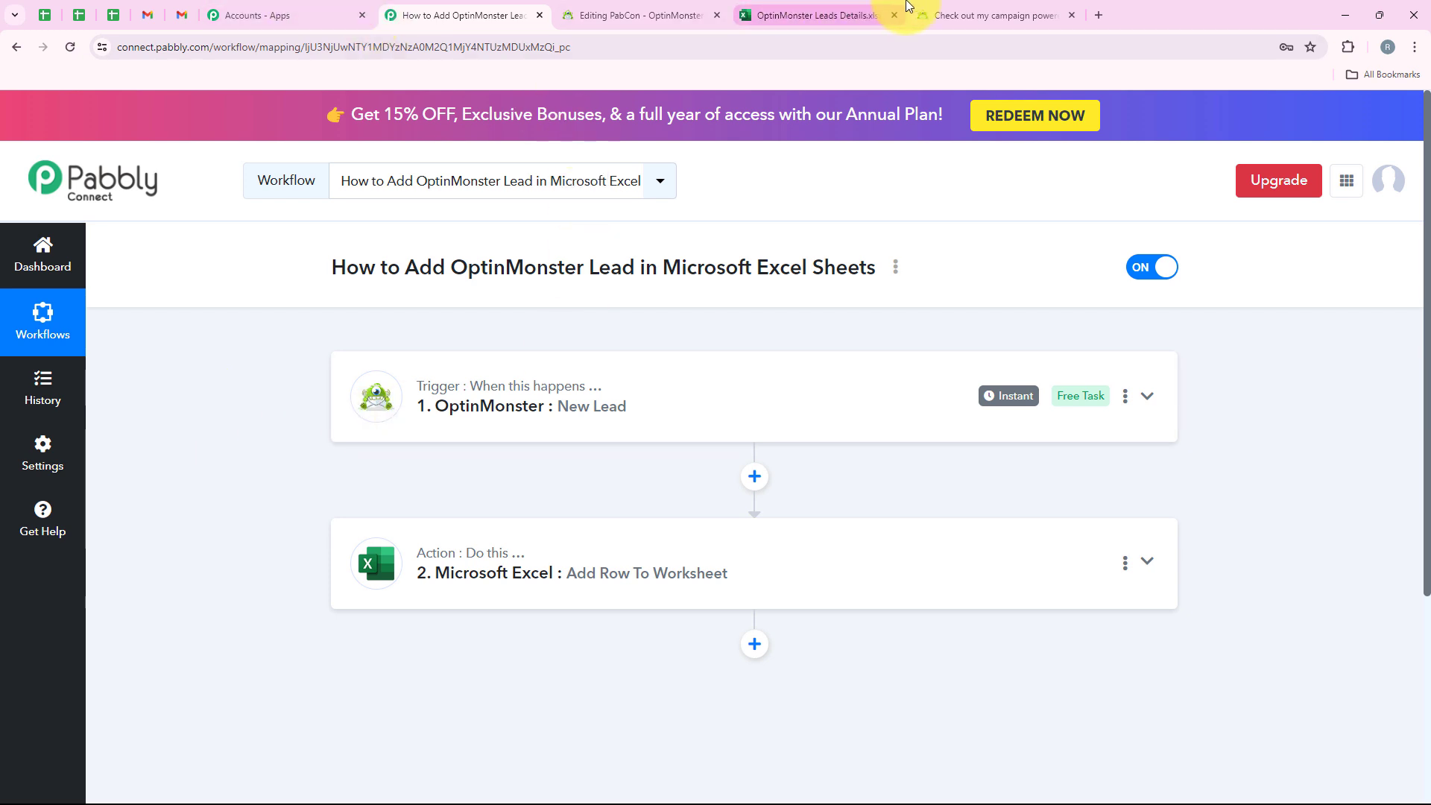
# - Switch to the OptinMonster campaign page, reload it and open its sign-up form
pyautogui.click(924, 16)
pyautogui.click(70, 47)
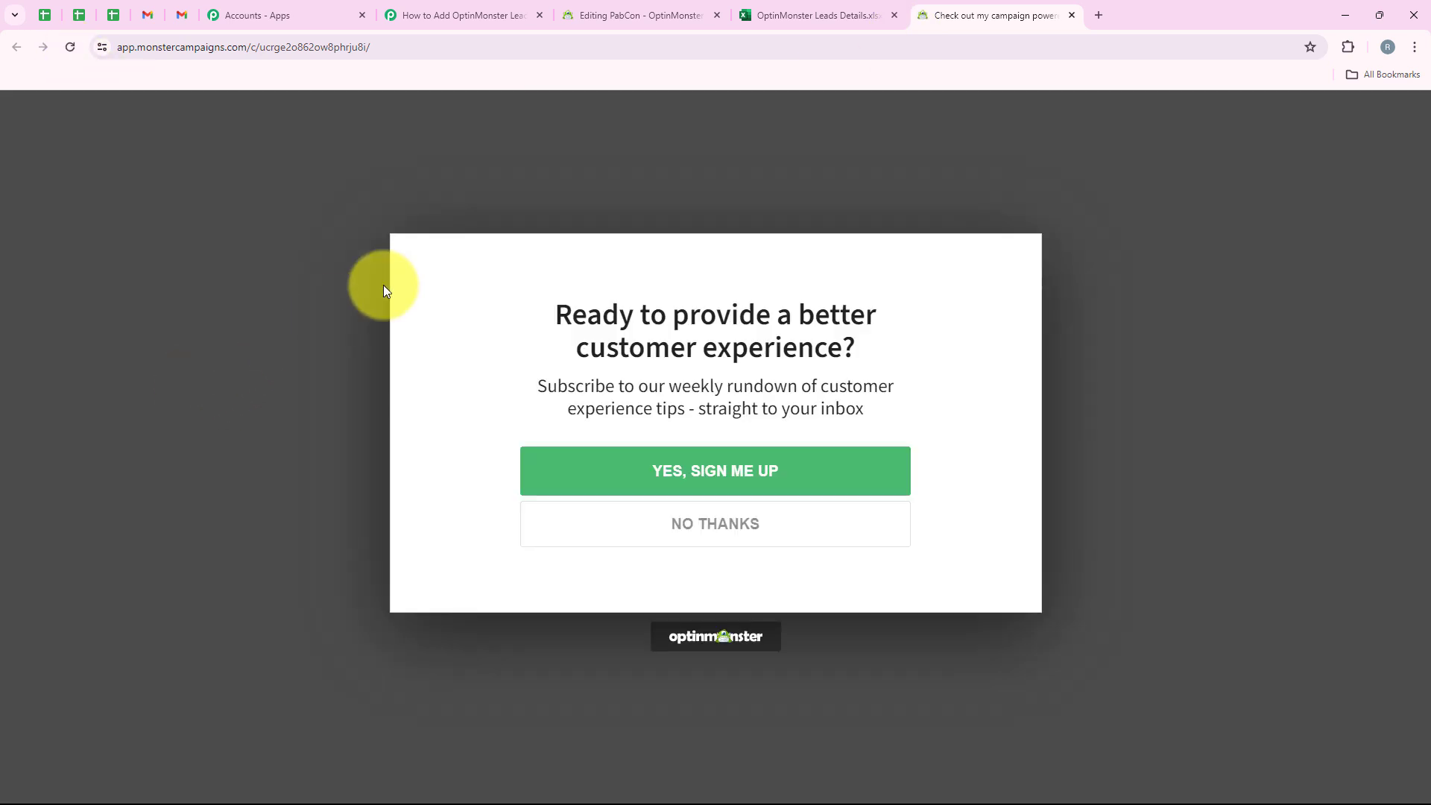
pyautogui.click(761, 483)
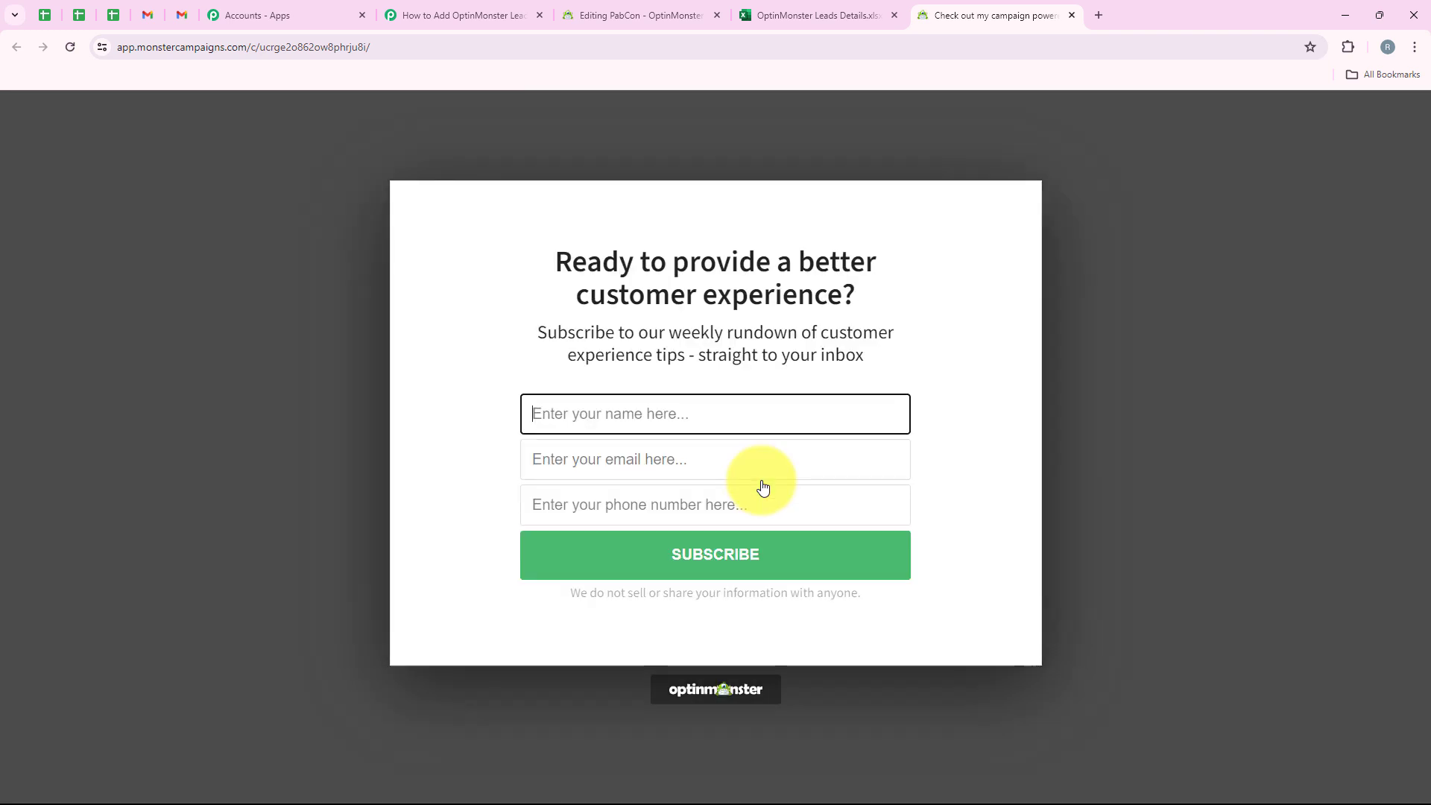
# - Fill the sign-up form with the saved test user's name, email and phone number, and submit the subscription
pyautogui.click(595, 412)
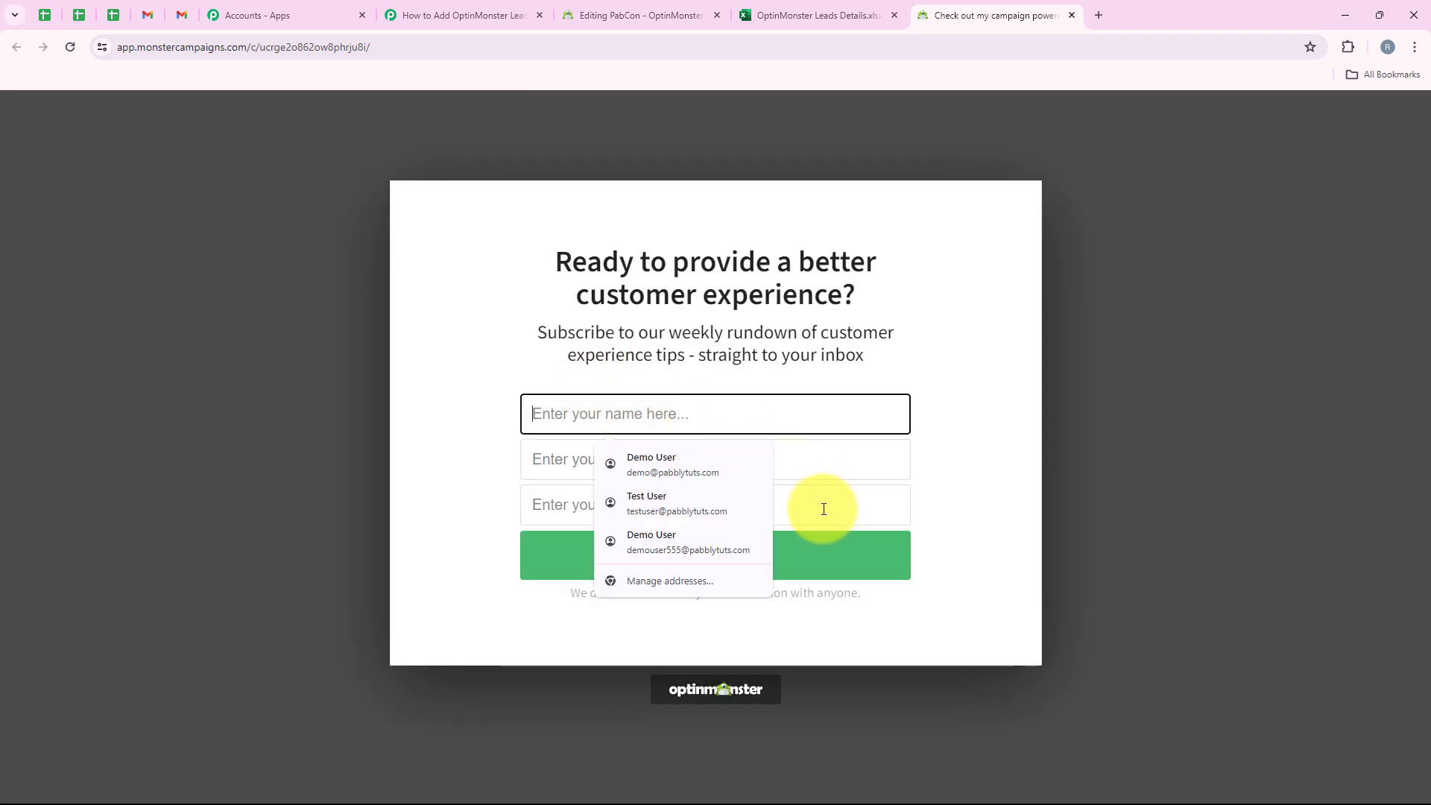
pyautogui.click(709, 503)
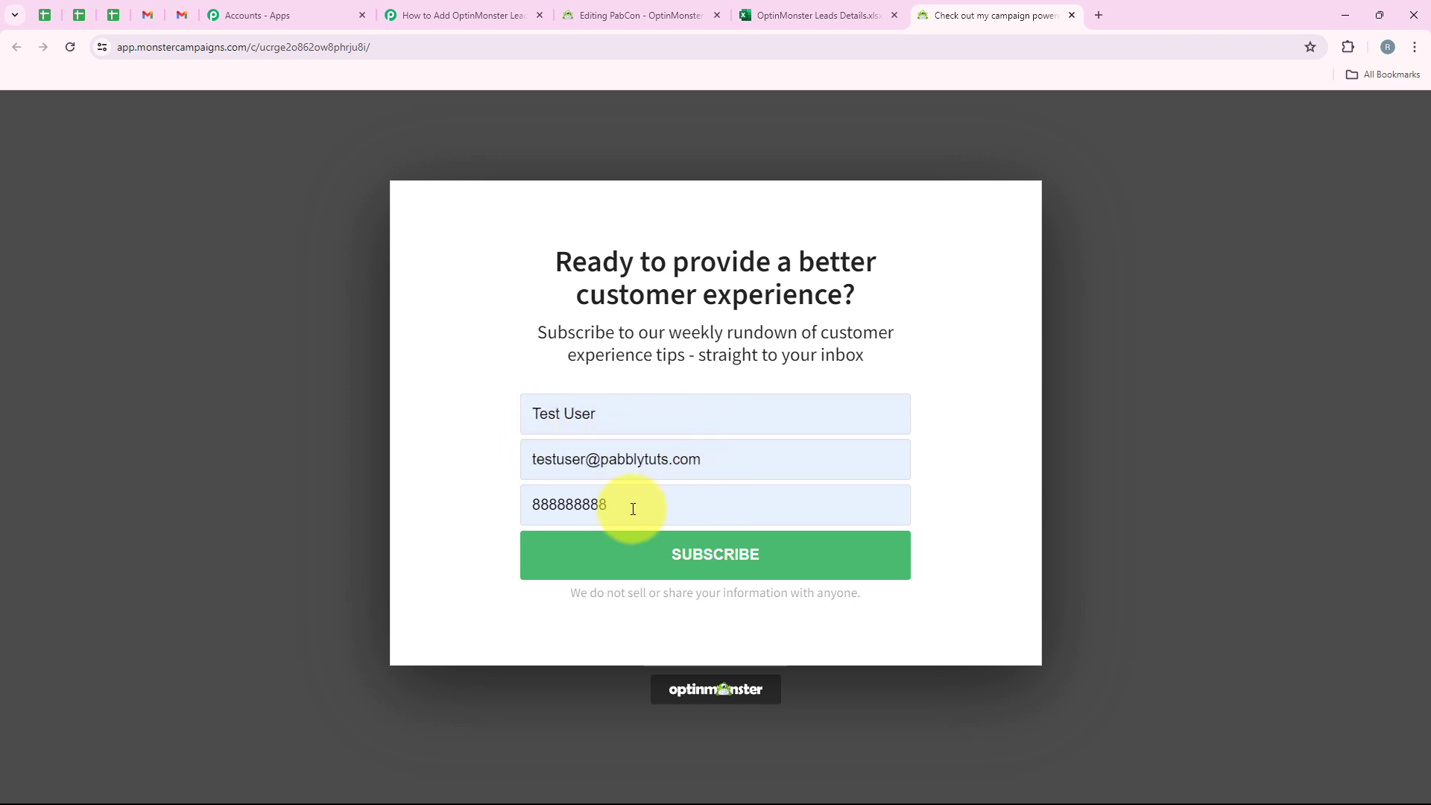
pyautogui.moveTo(633, 509); pyautogui.dragTo(530, 503)
pyautogui.click(432, 515)
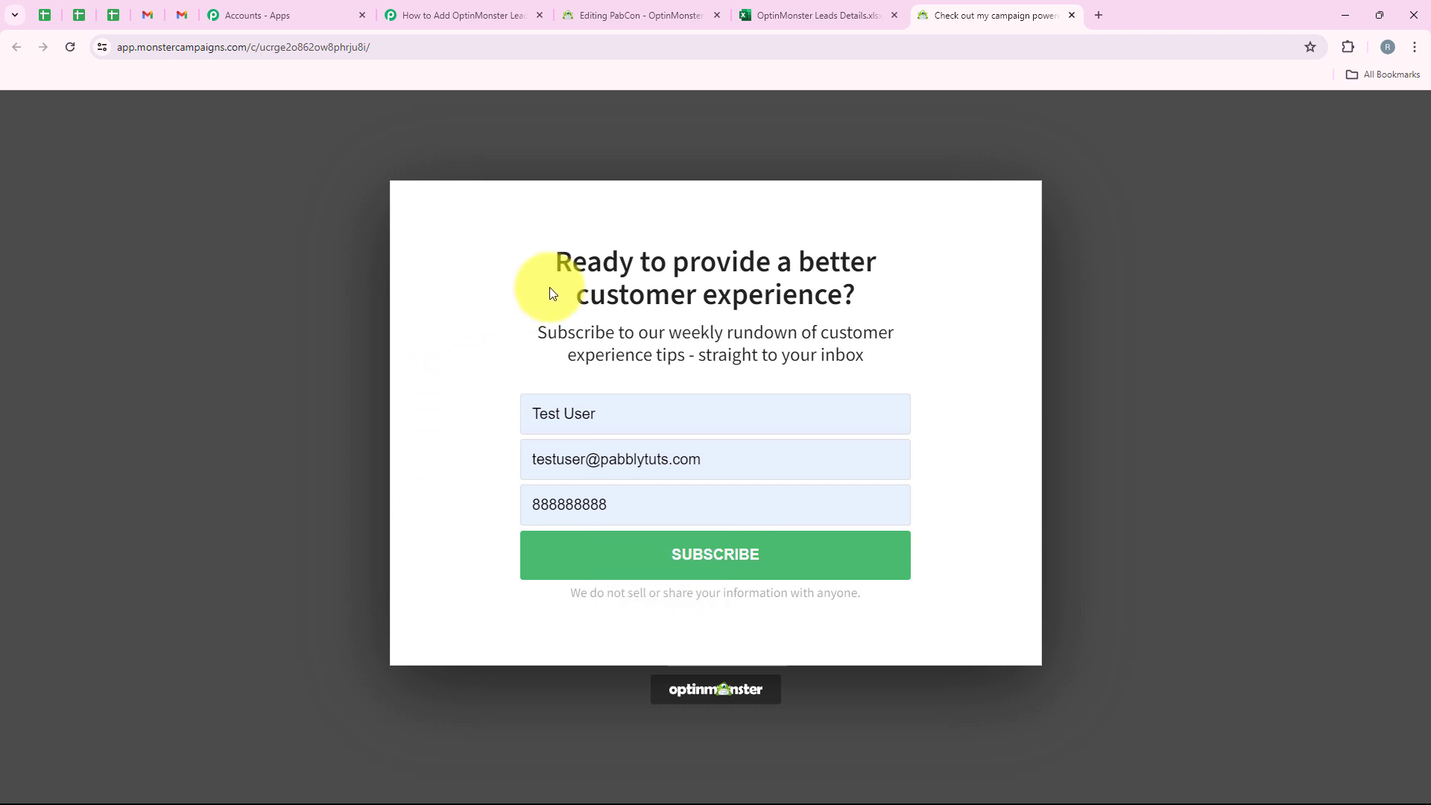
pyautogui.click(815, 563)
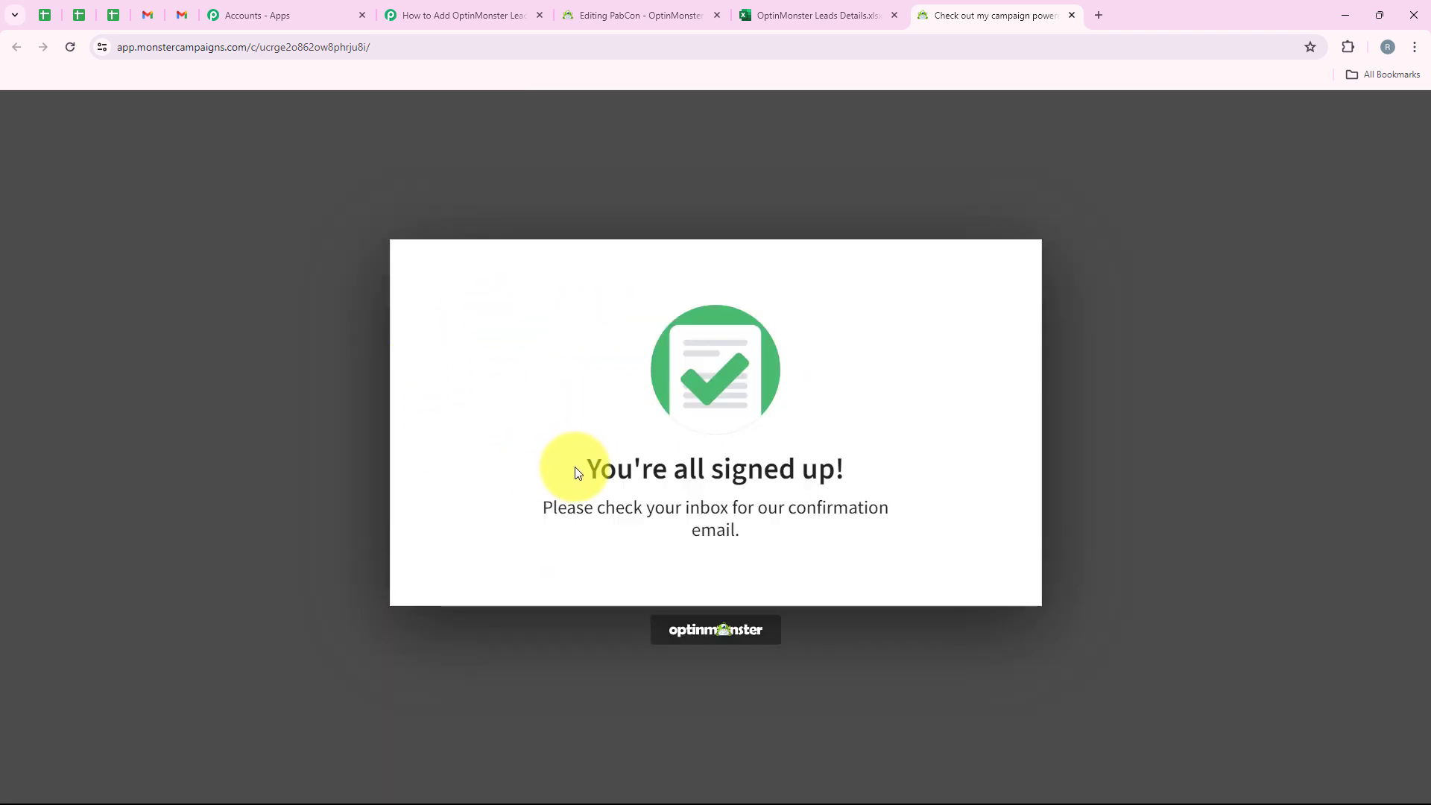
pyautogui.moveTo(575, 468); pyautogui.dragTo(842, 469)
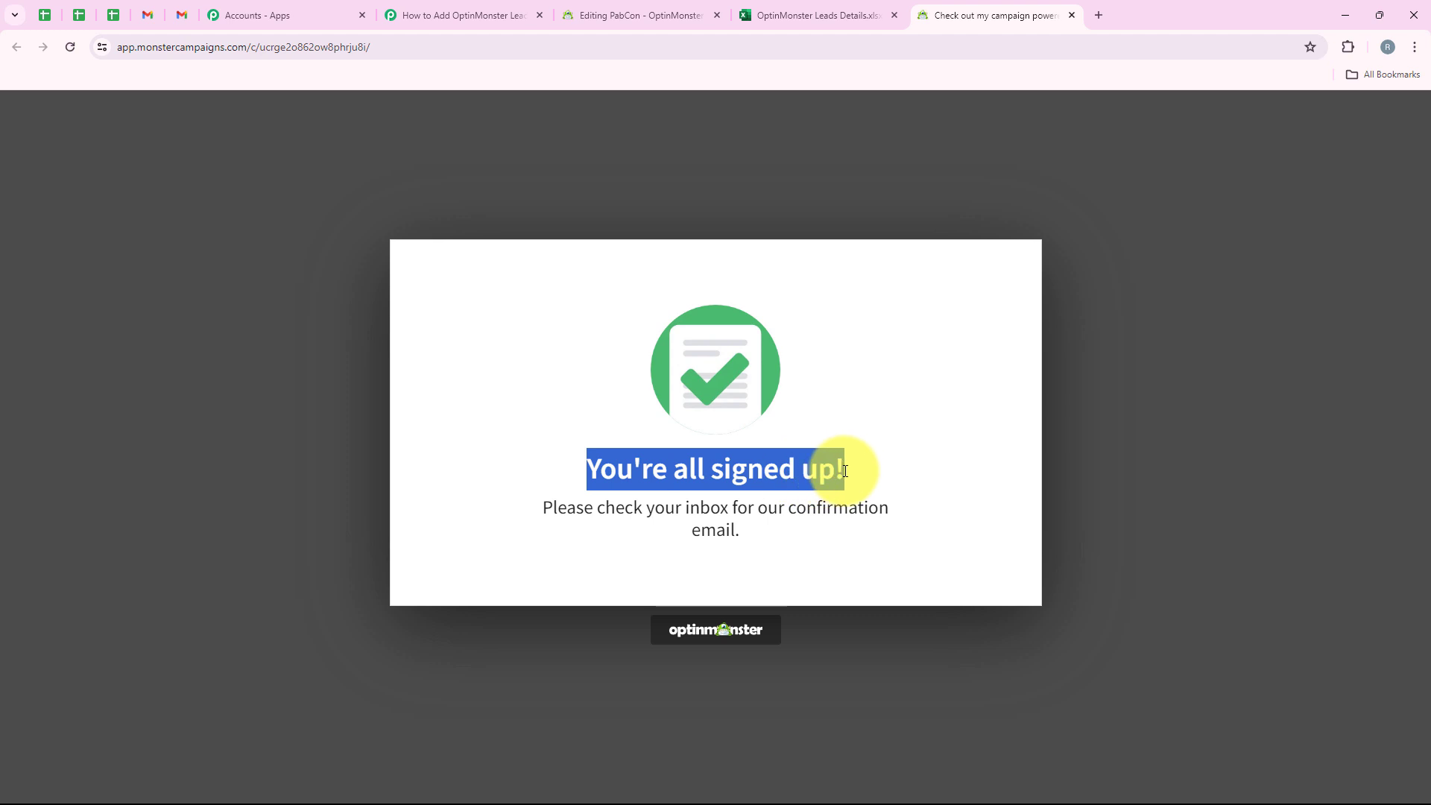
pyautogui.click(884, 401)
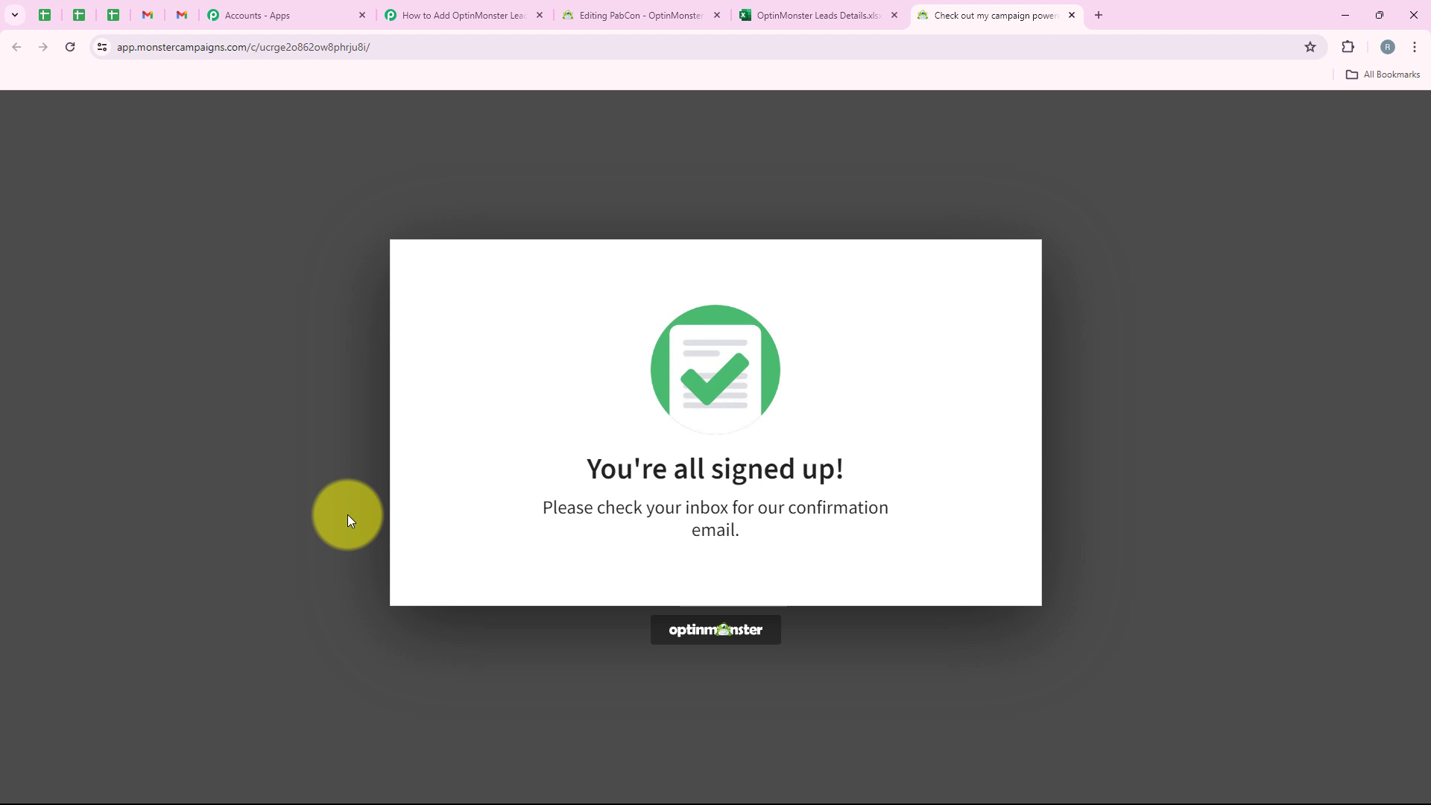
# - Switch to the Excel leads workbook and reload it to check for the newly submitted lead
pyautogui.click(768, 6)
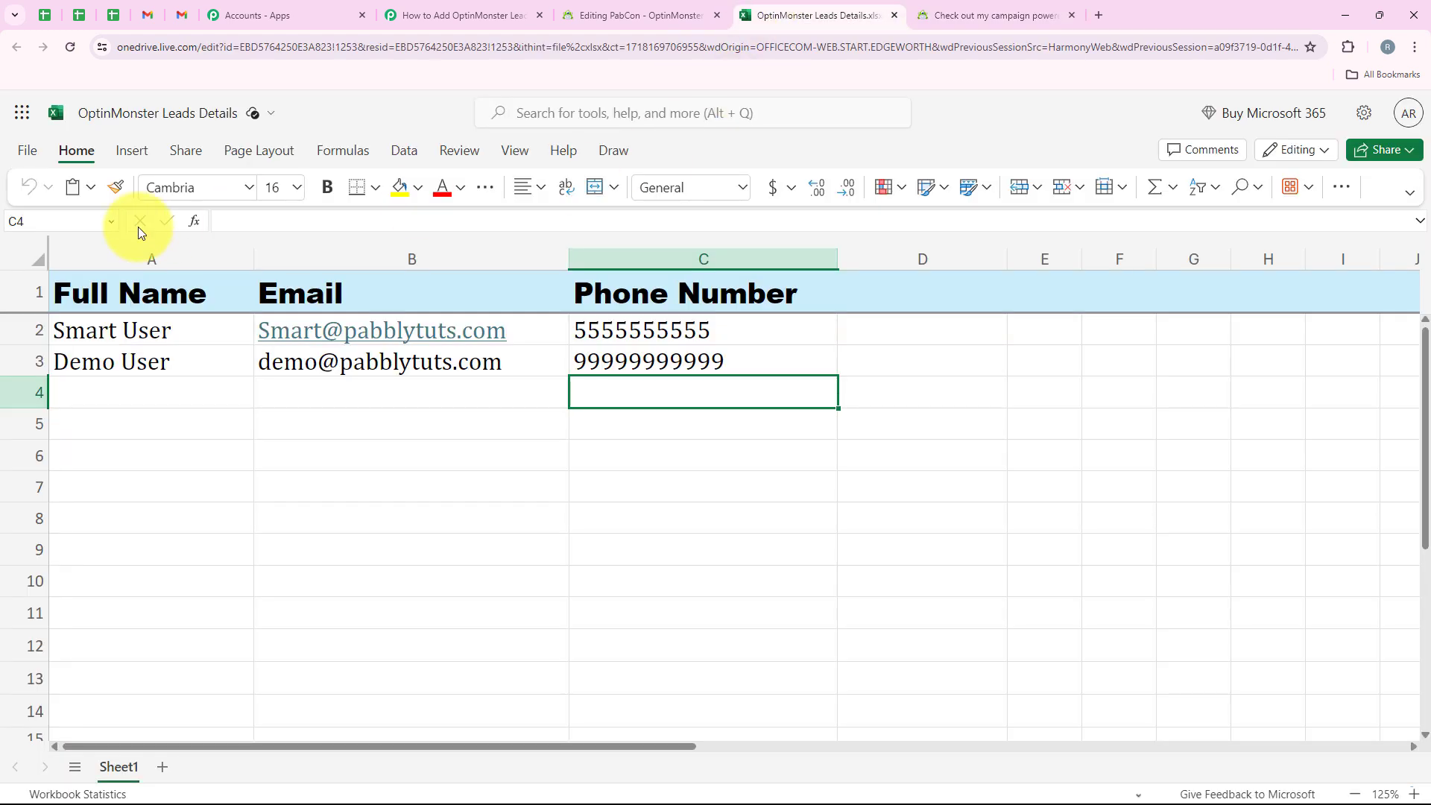
pyautogui.click(66, 53)
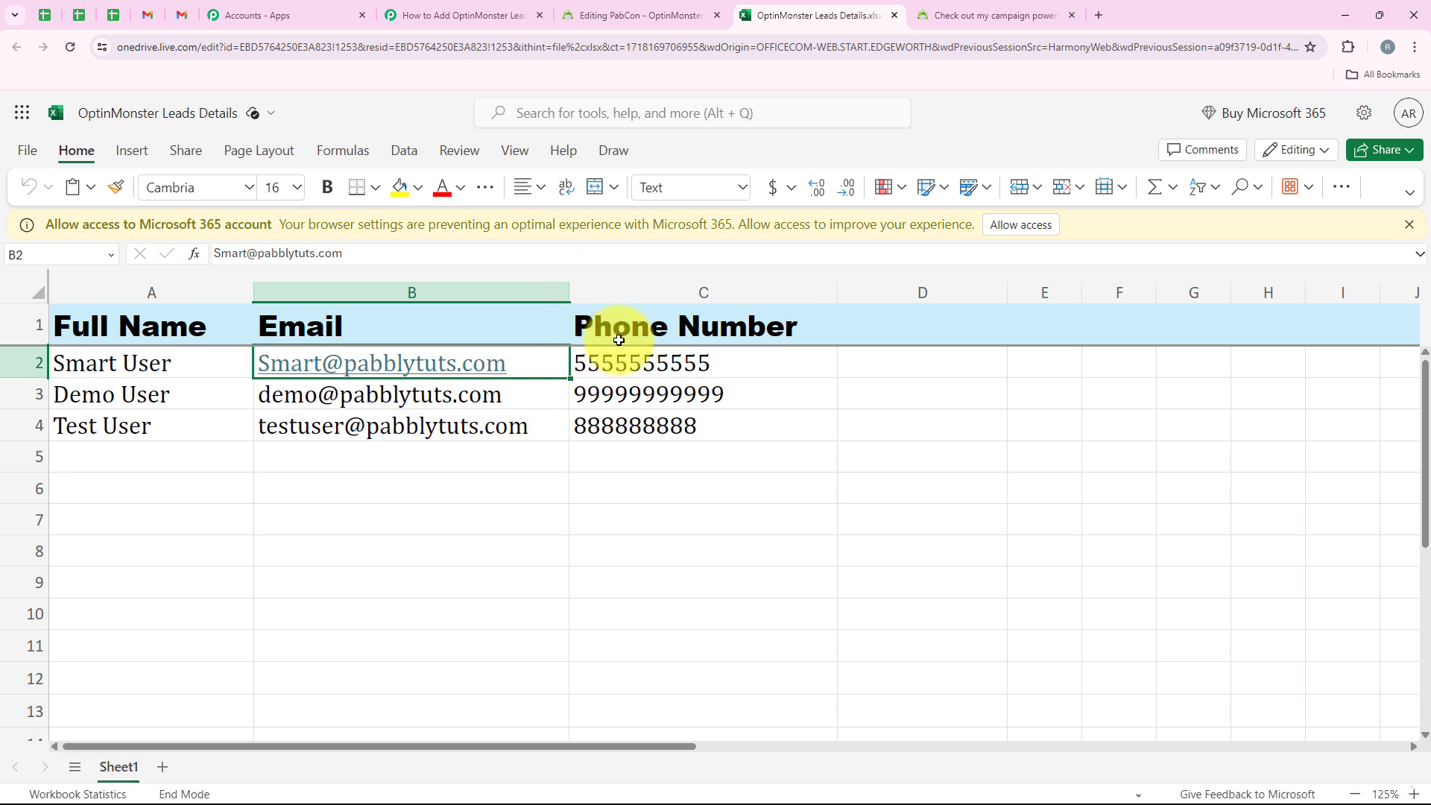
# - Check the new lead's phone number, name and email in row 4, and switch to the Pabbly Connect workflow
pyautogui.click(628, 425)
pyautogui.click(160, 434)
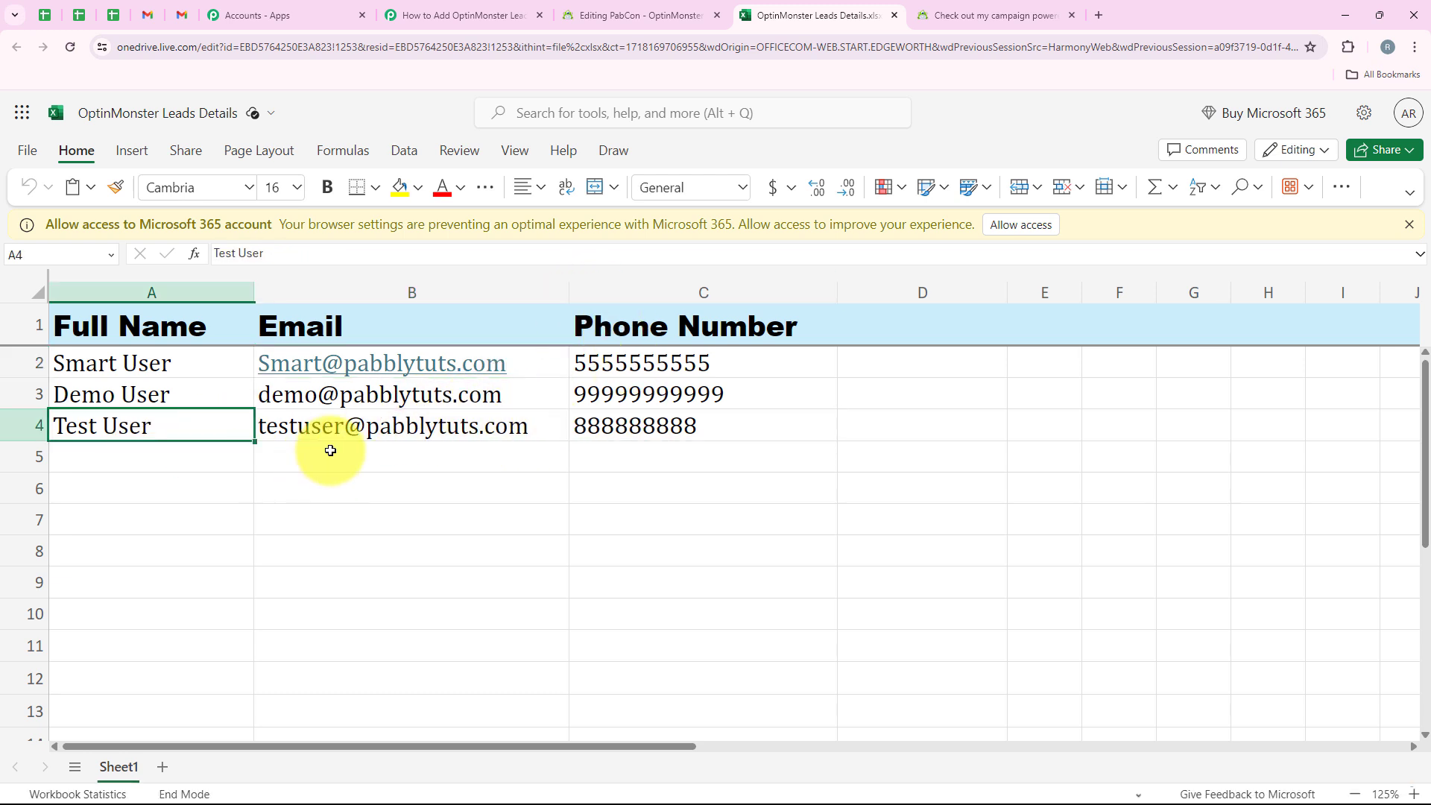
pyautogui.click(361, 437)
pyautogui.click(457, 11)
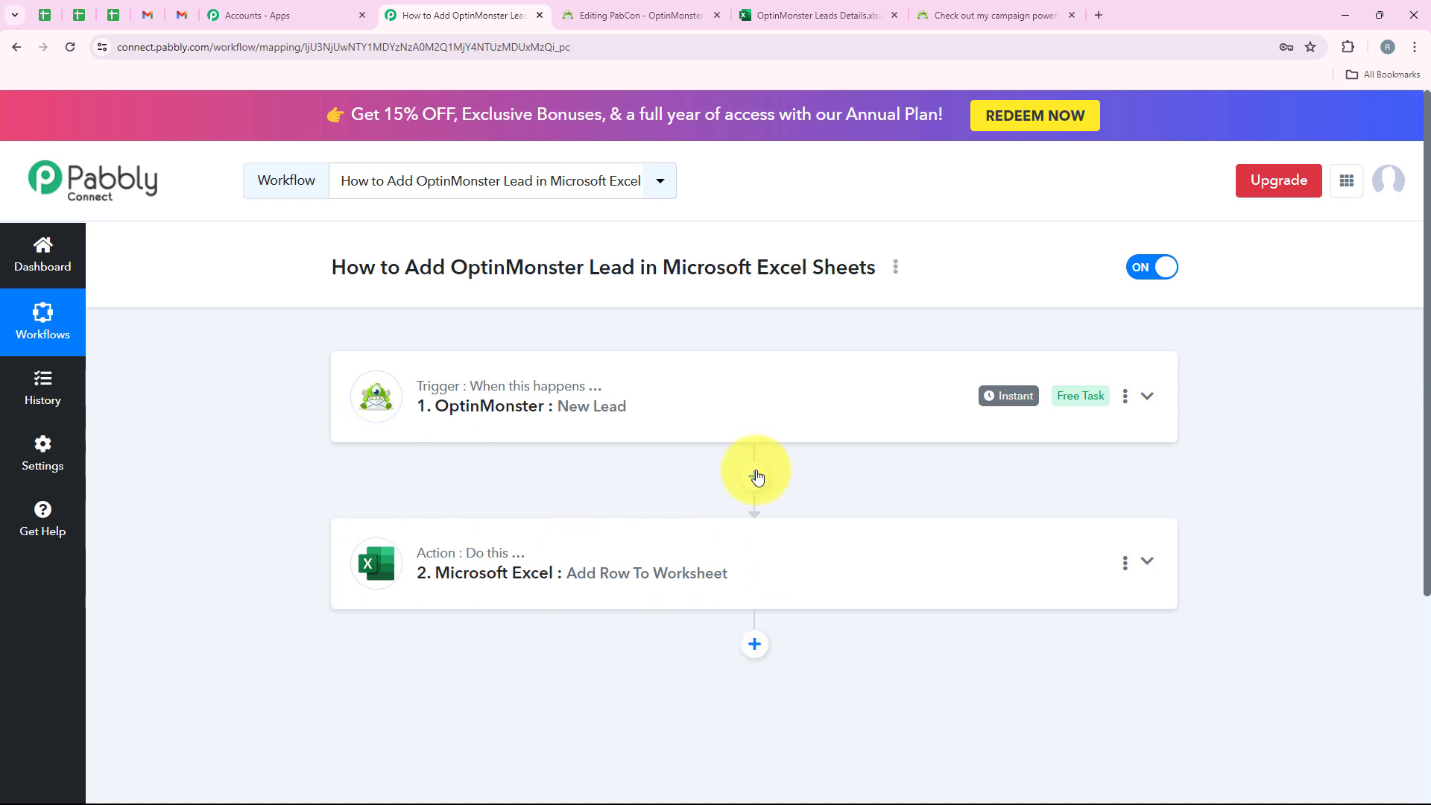
# - Review the two added leads in rows 3 and 4 of the Excel leads workbook, and return to the Pabbly Connect workflow
pyautogui.click(732, 22)
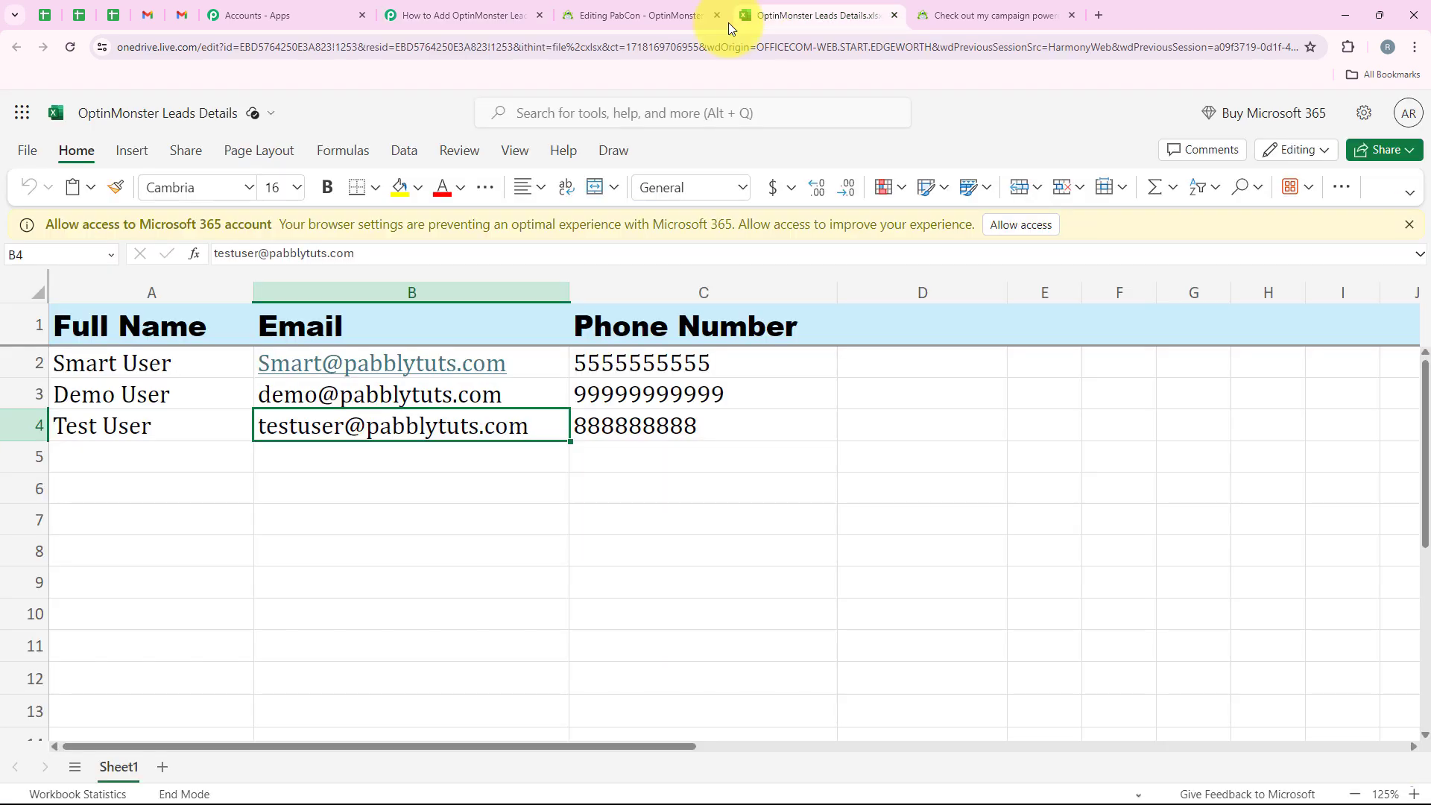
pyautogui.click(18, 394)
pyautogui.keyDown('shift'); pyautogui.click(25, 425); pyautogui.keyUp('shift')
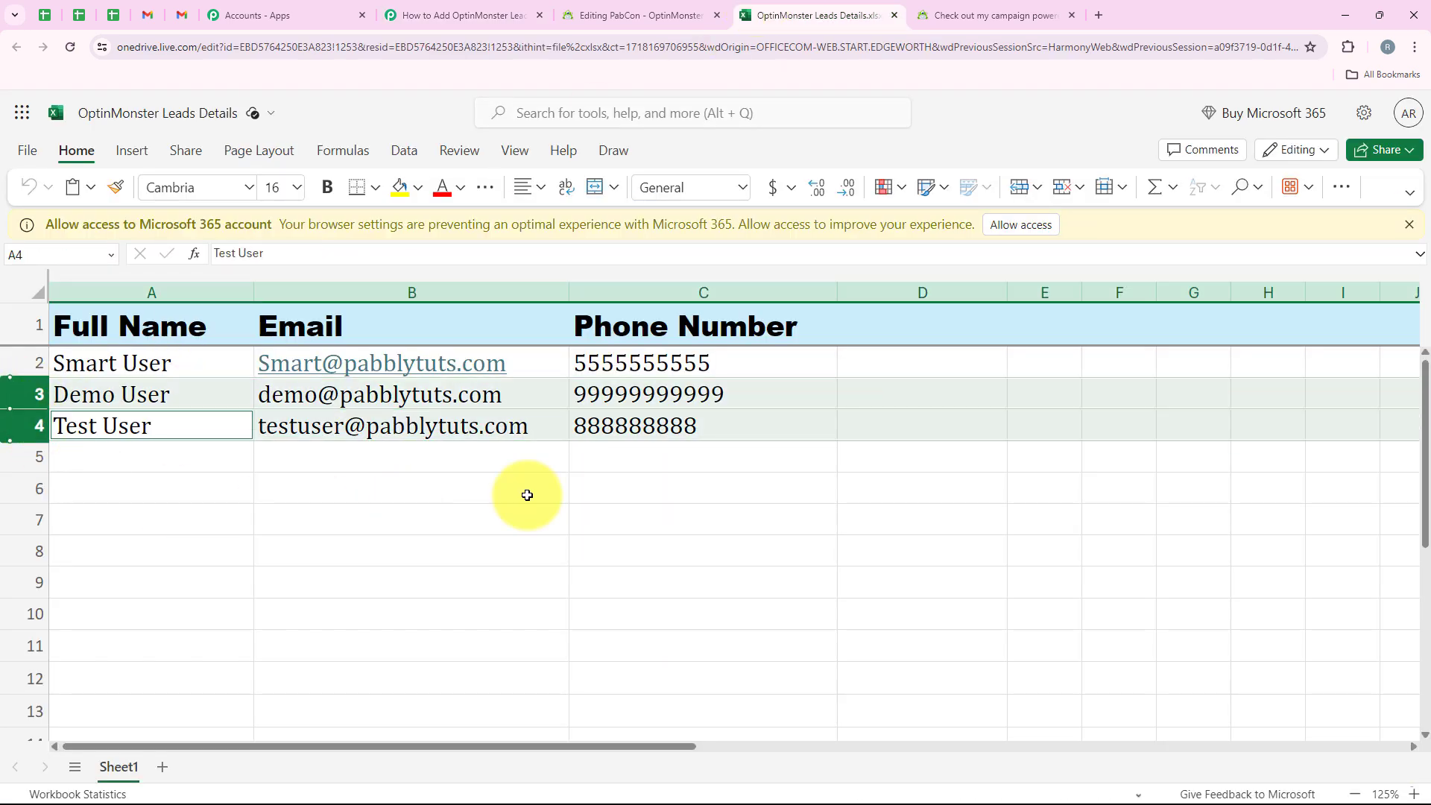
pyautogui.click(387, 548)
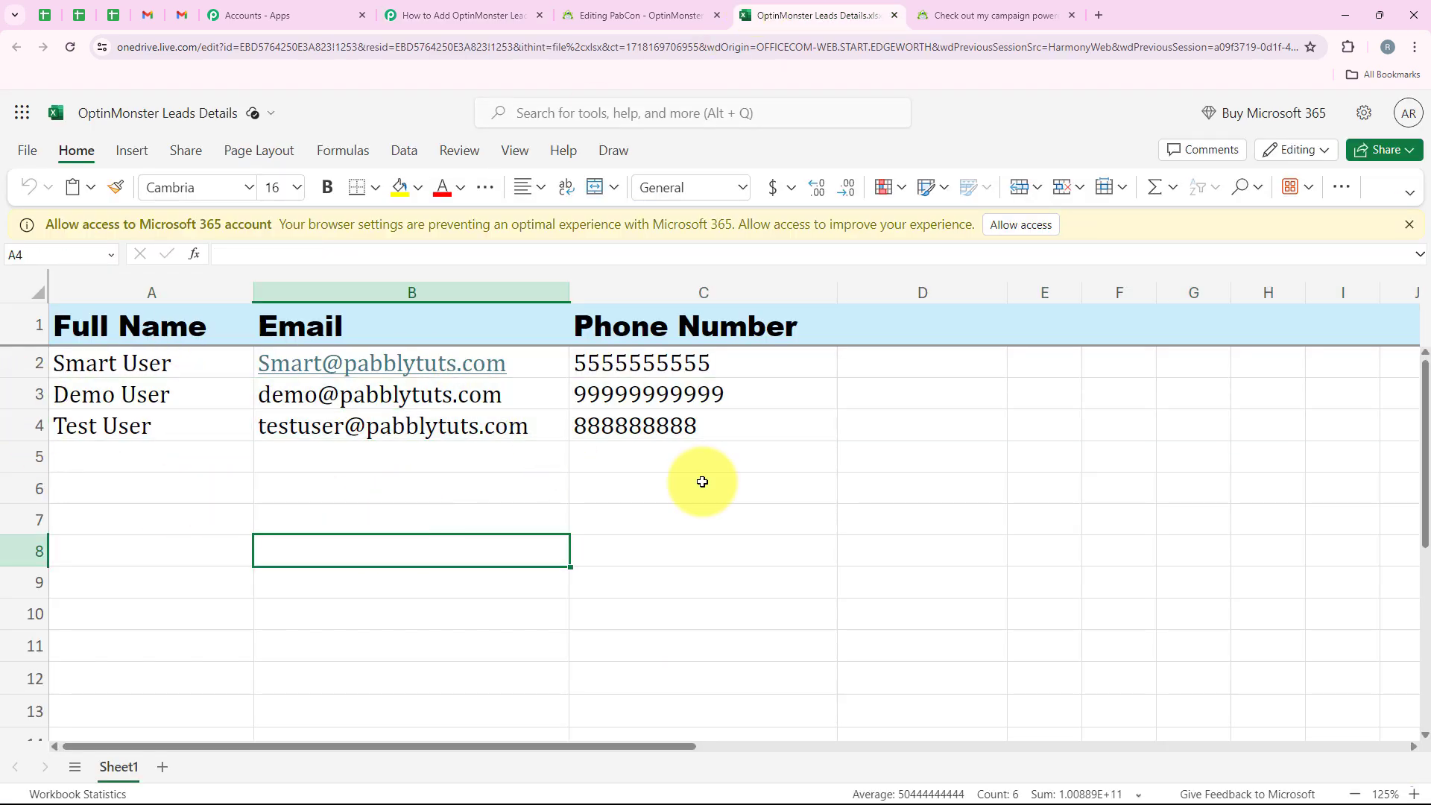
pyautogui.click(463, 15)
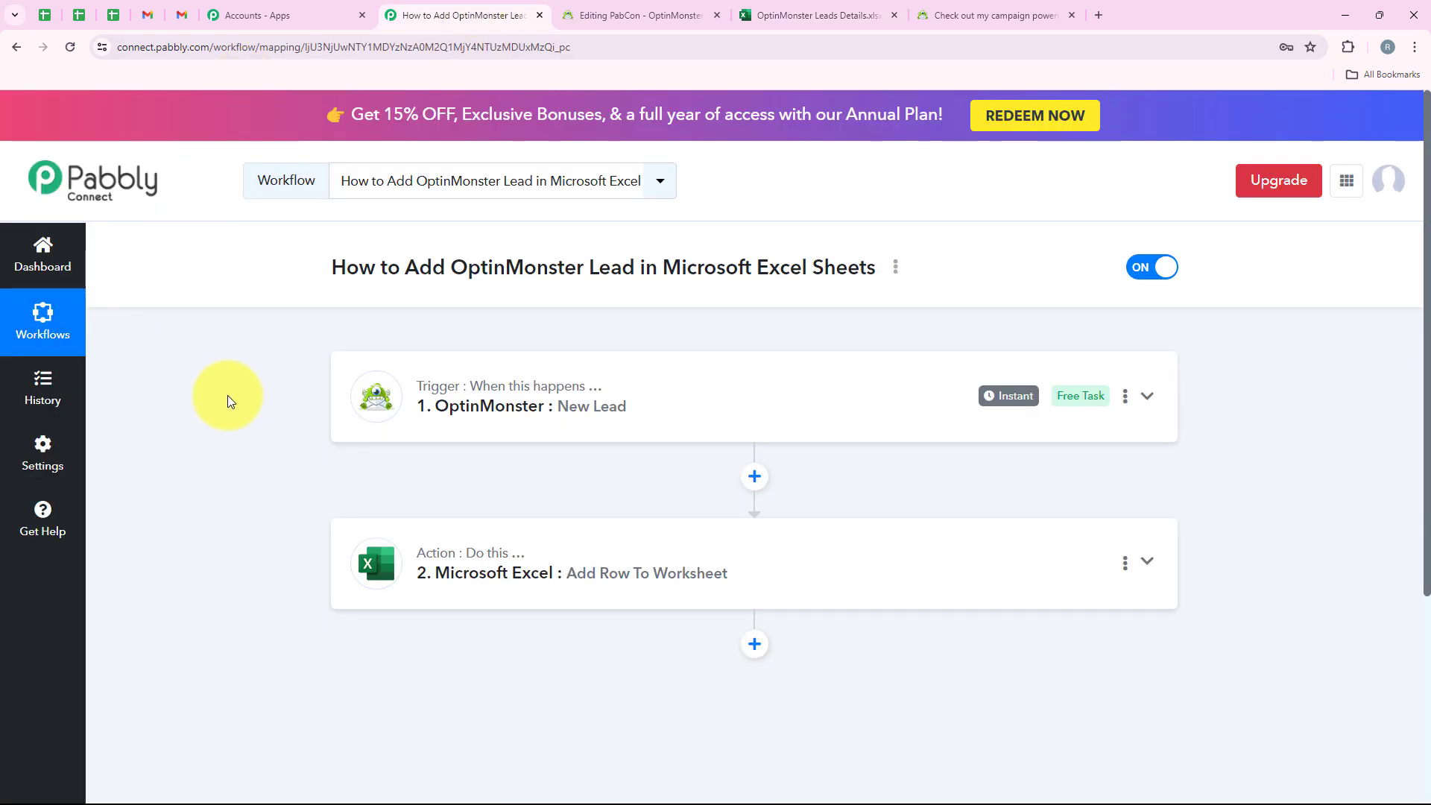